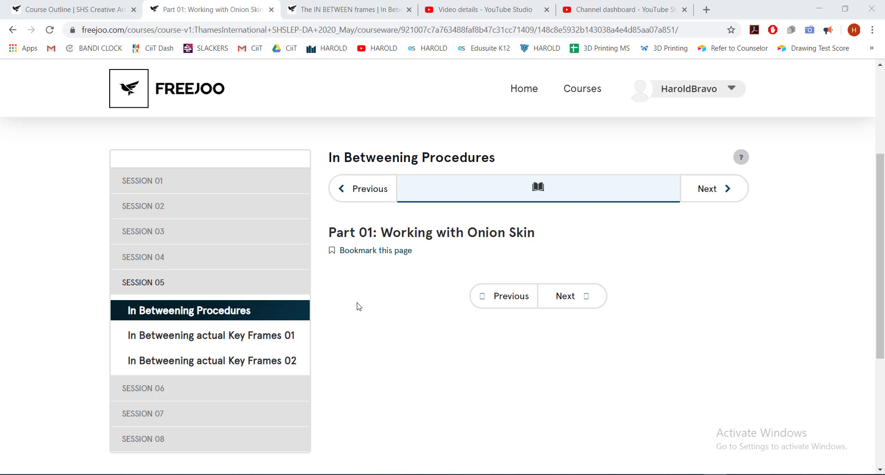
- Switch from the In Betweening Procedures course page to the InBetweens scene in Toon Boom Harmony
click(358, 306)
click(358, 306)
click(506, 249)
click(687, 474)
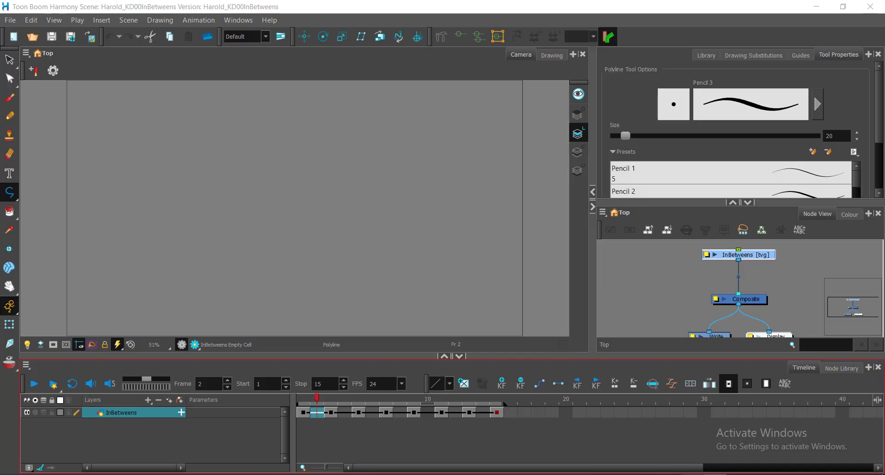
- View frames 1, 2 and 3 of the InBetweens layer to compare the first two key drawings with the cell between them
click(306, 400)
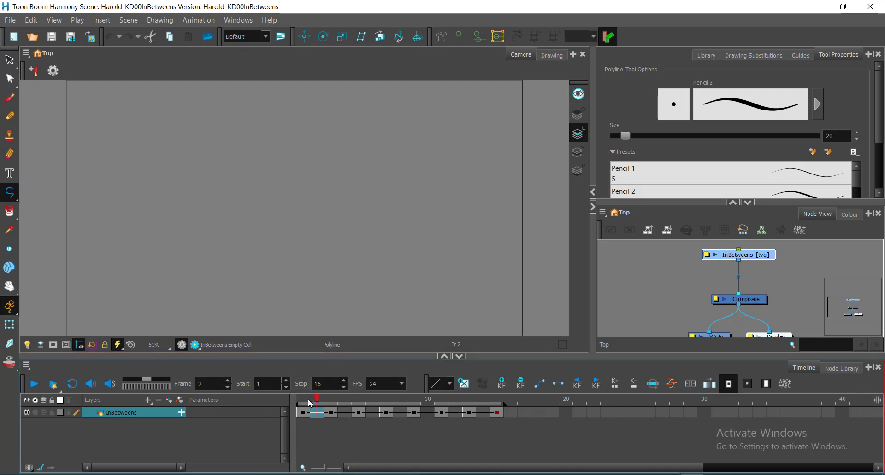
click(334, 400)
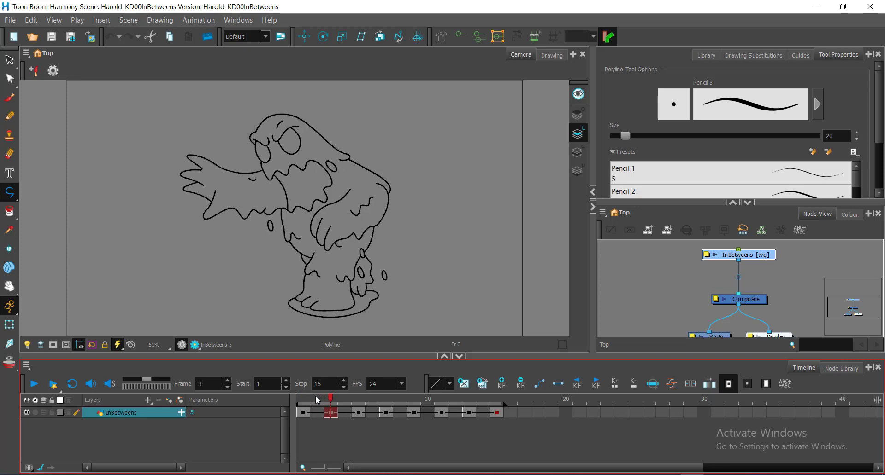
click(316, 399)
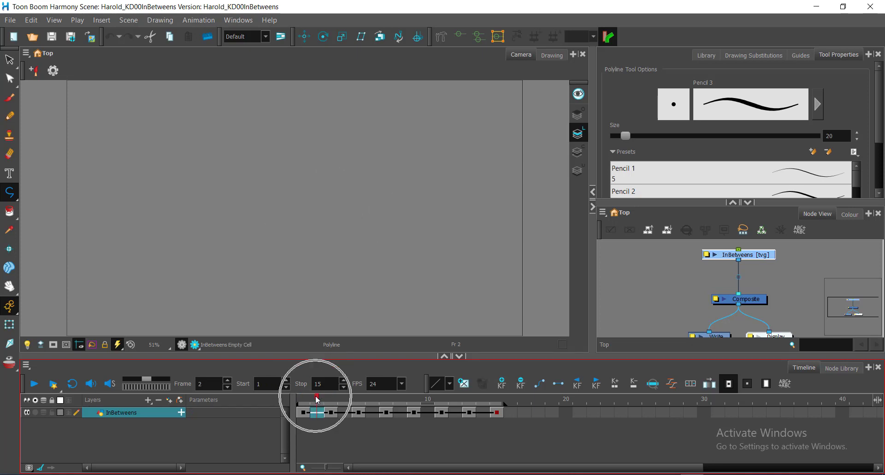
click(303, 397)
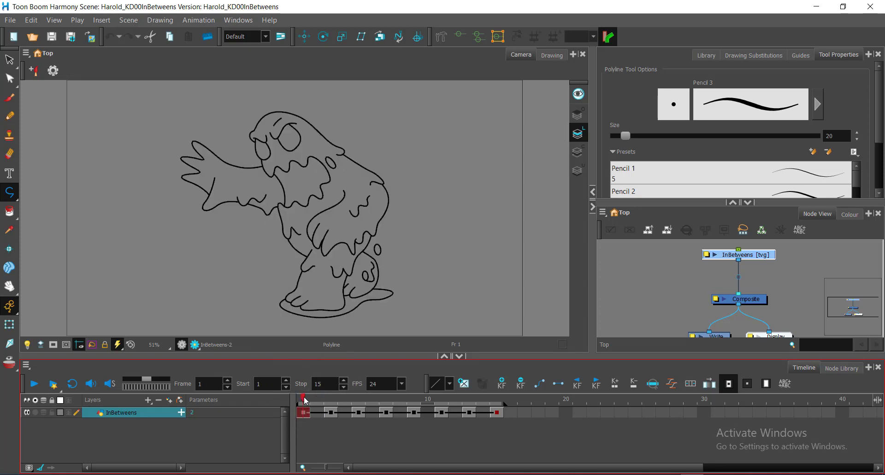
click(314, 397)
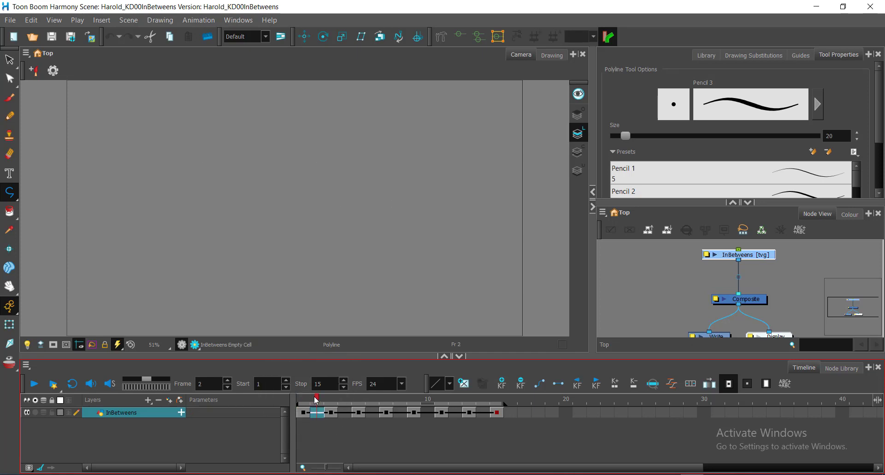
- Check the in-between cells at the even-numbered frames from 4 to 14 on the InBetweens layer
click(347, 417)
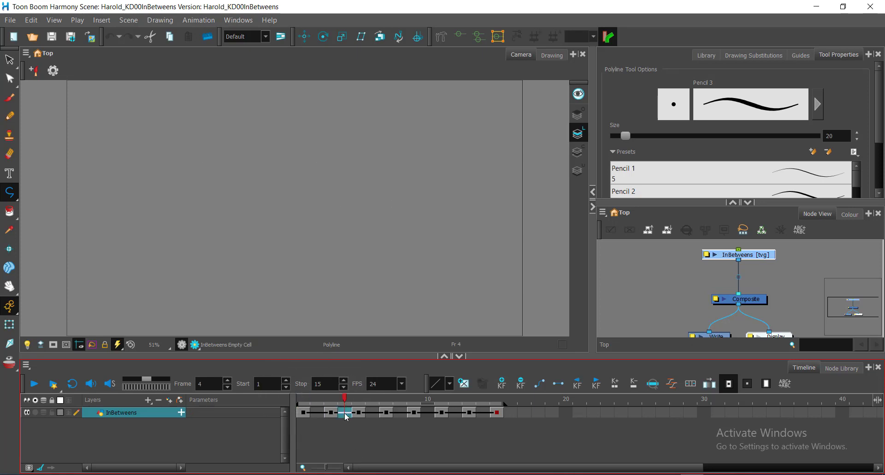
click(375, 413)
click(403, 414)
click(426, 414)
click(456, 415)
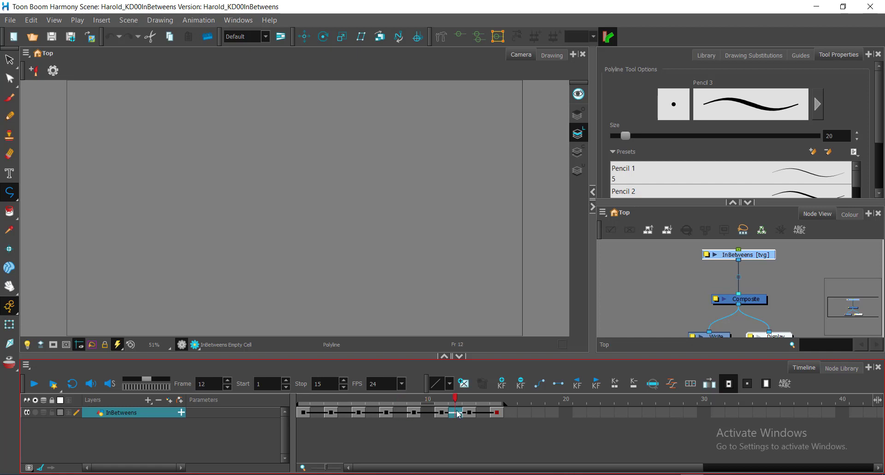
click(482, 414)
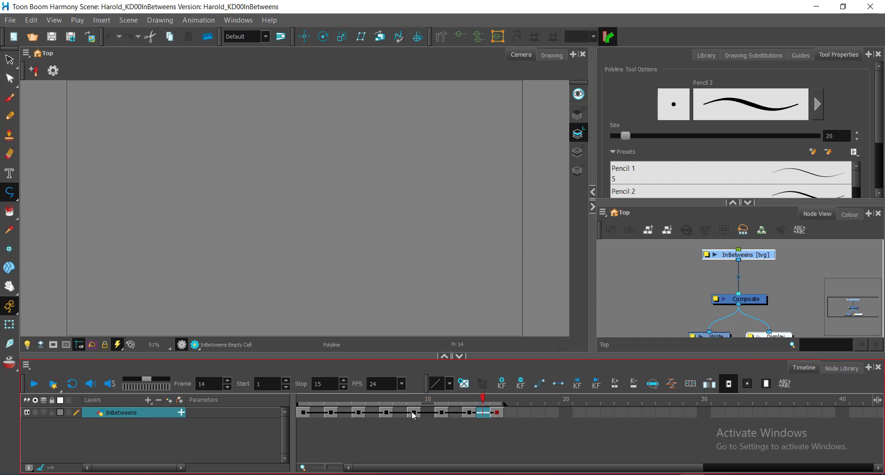
- Return to frame 2, the cell between the first two key drawings
click(317, 397)
click(317, 421)
click(317, 422)
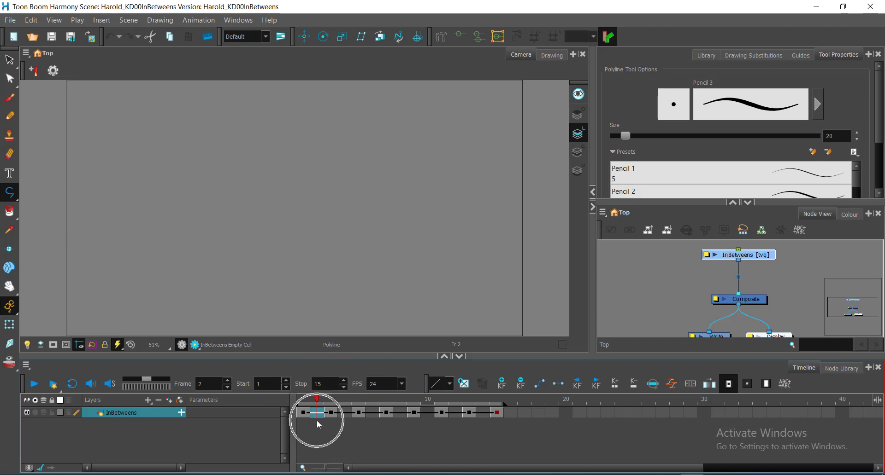
click(317, 420)
click(316, 421)
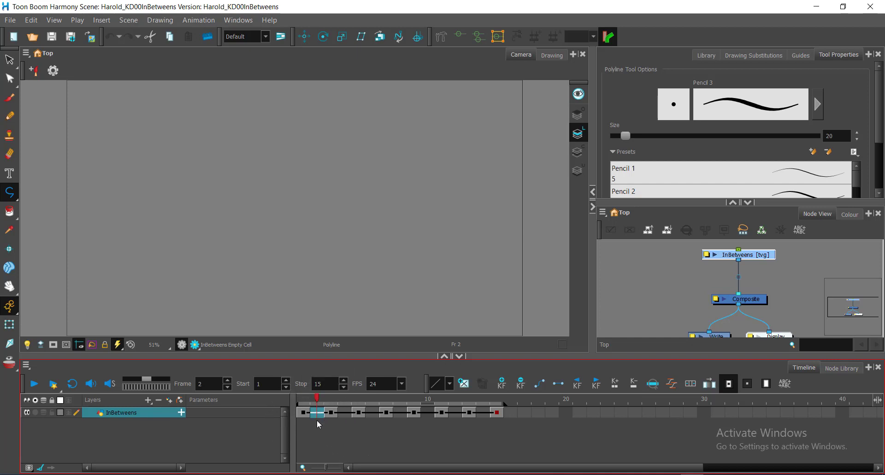
click(317, 420)
click(317, 420)
- View the LINE_TEST01 sketch from the KDs00 folder, and close both the image and the folder
click(41, 474)
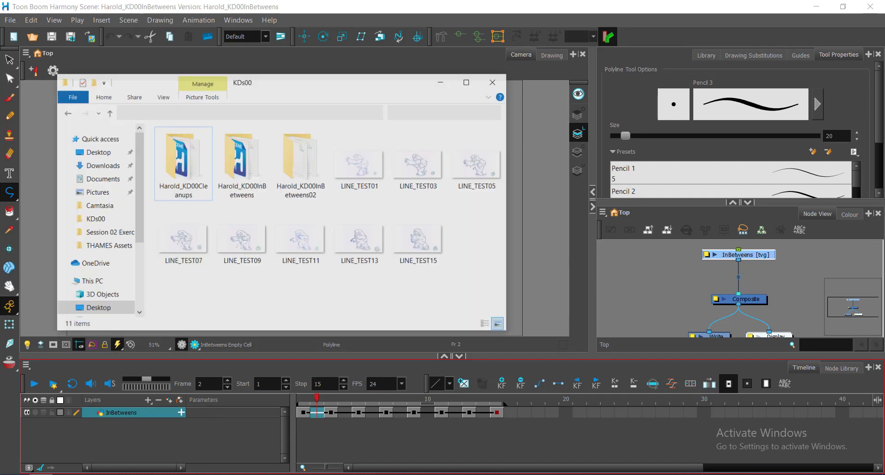
key(ctrl)
key(ctrl)
key(ctrl)
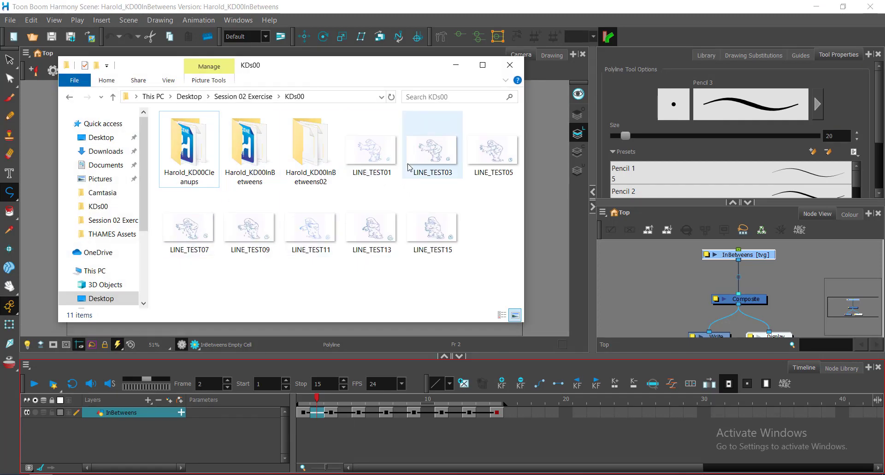
click(376, 163)
double_click(375, 161)
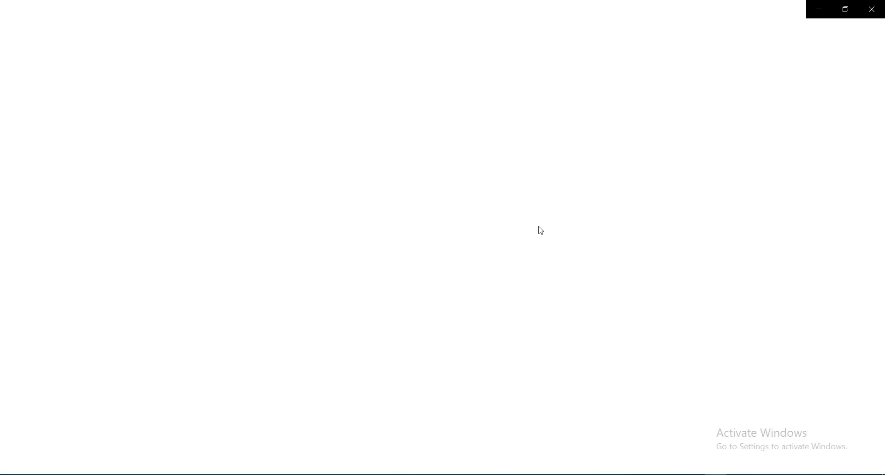
click(538, 229)
click(625, 305)
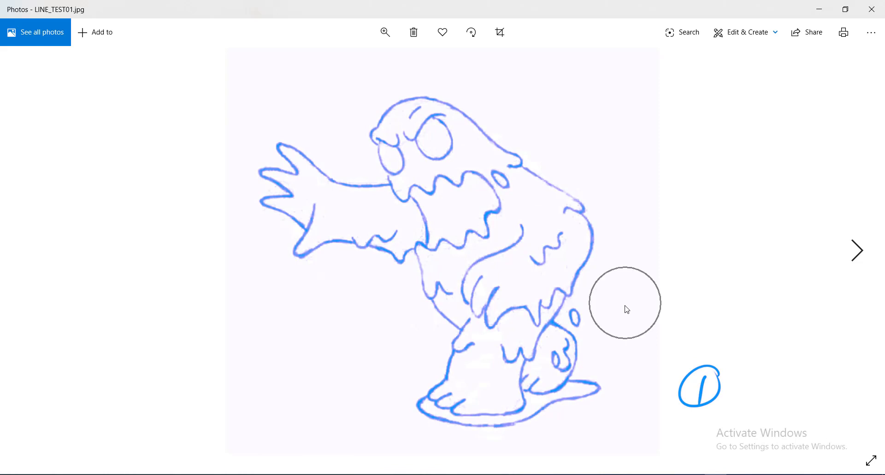
click(520, 313)
click(521, 314)
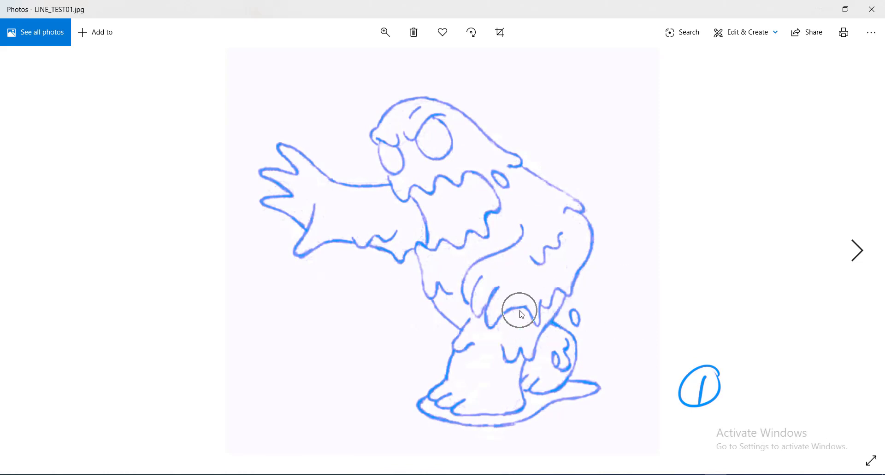
click(521, 313)
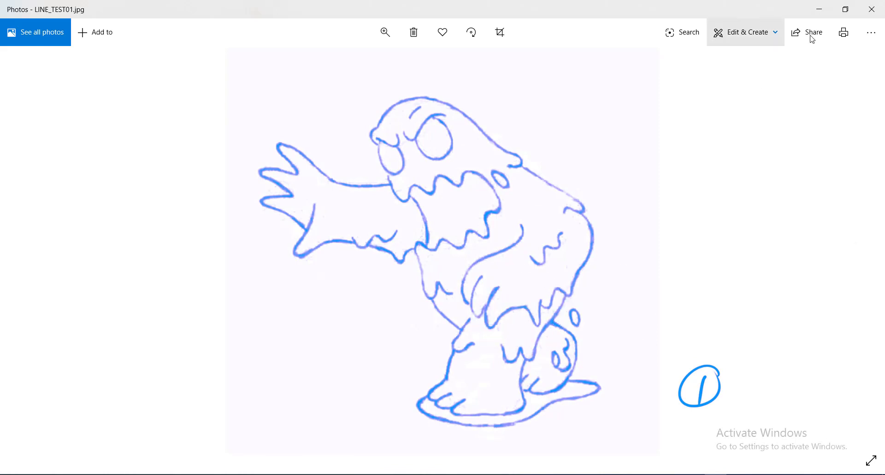
click(871, 9)
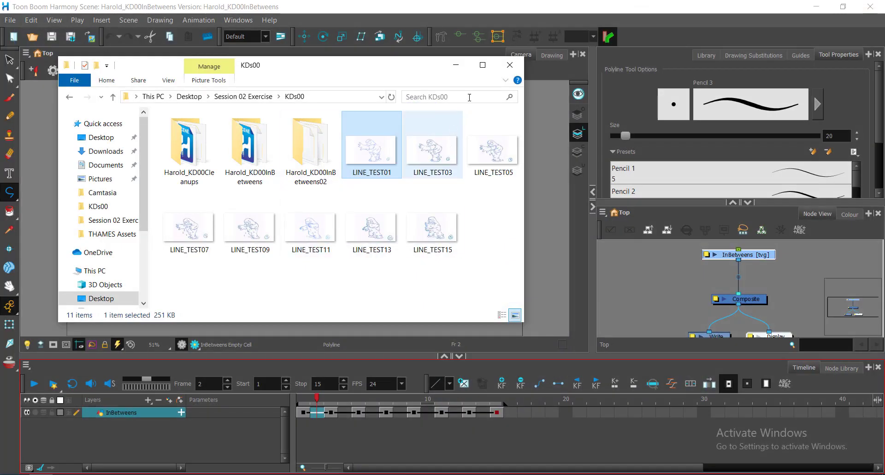
click(510, 66)
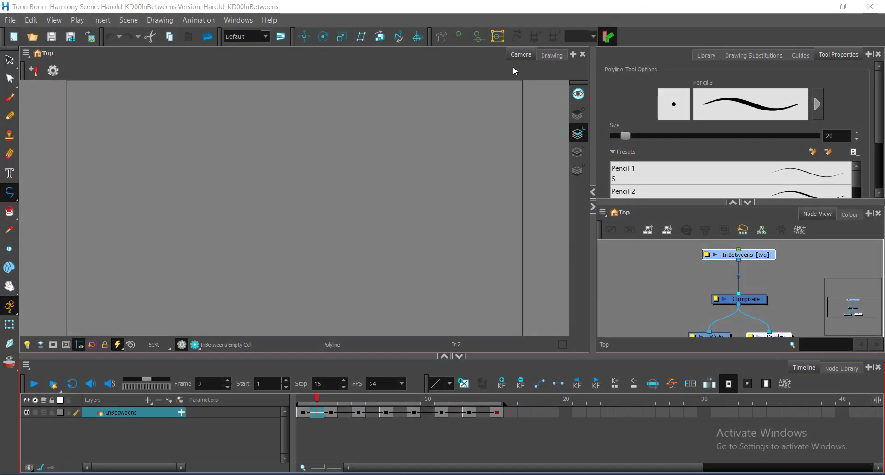
- Flip repeatedly between frames 1 and 3 to compare the poses of the first two key drawings
click(302, 398)
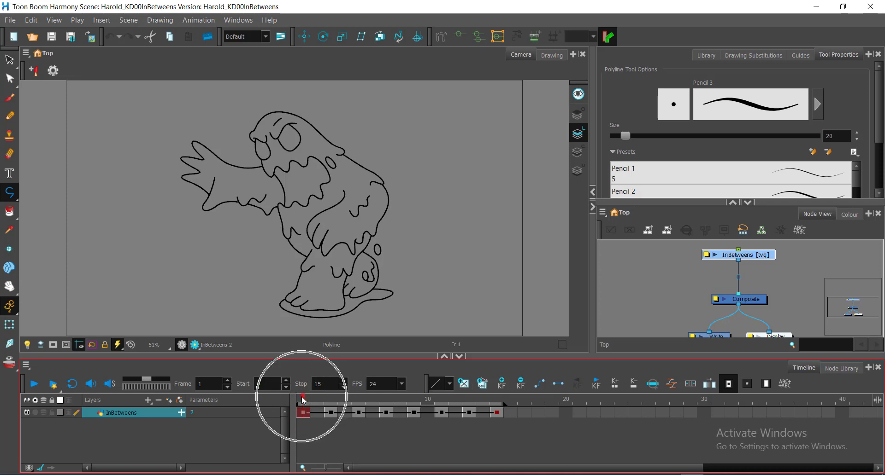
click(330, 398)
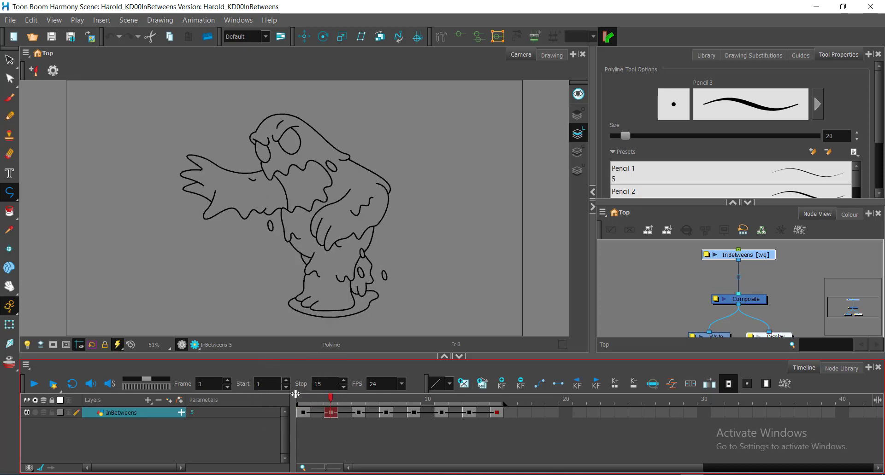
click(303, 397)
click(330, 396)
click(306, 394)
click(332, 397)
click(305, 394)
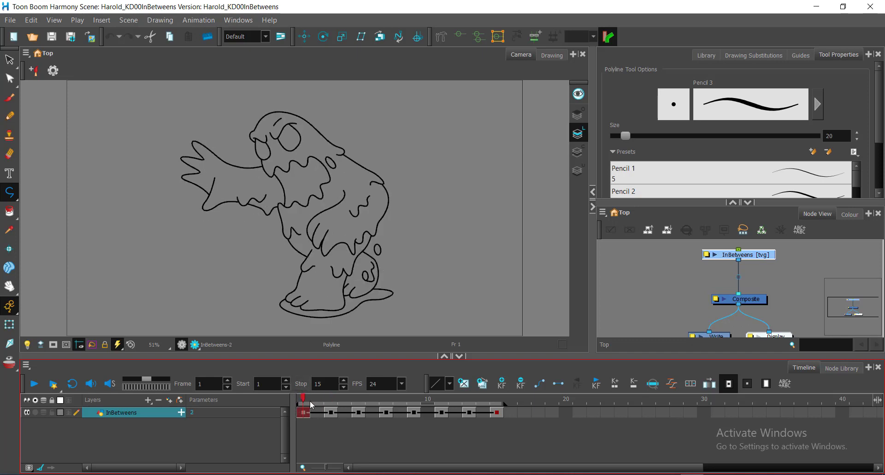
click(325, 398)
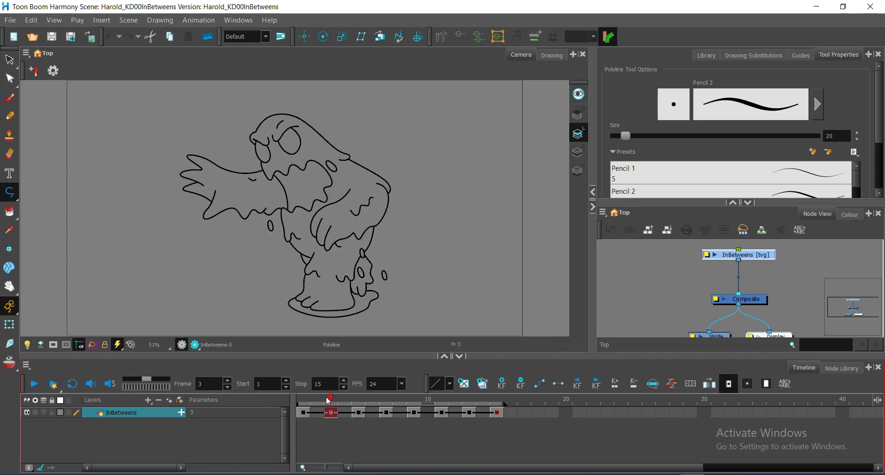
click(303, 397)
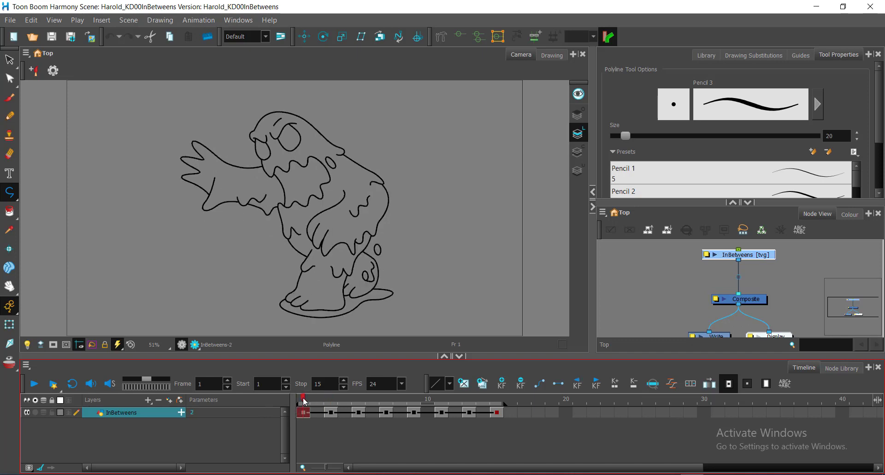
click(331, 399)
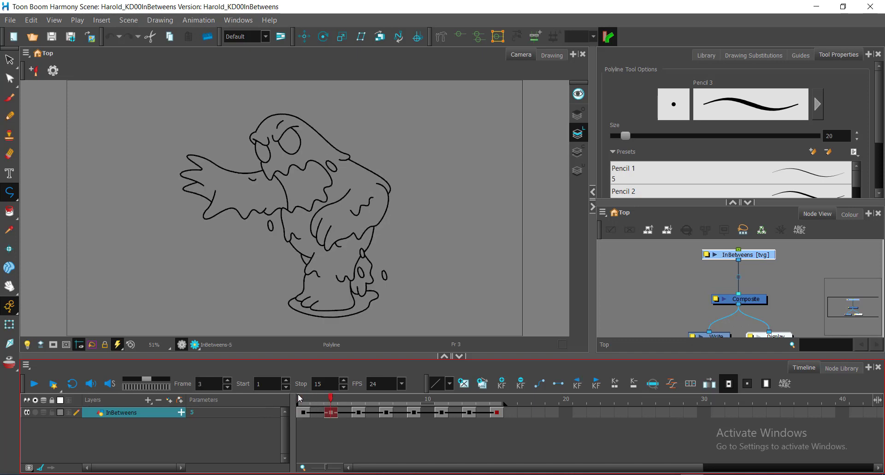
click(300, 399)
click(328, 400)
key(ctrl)
click(305, 399)
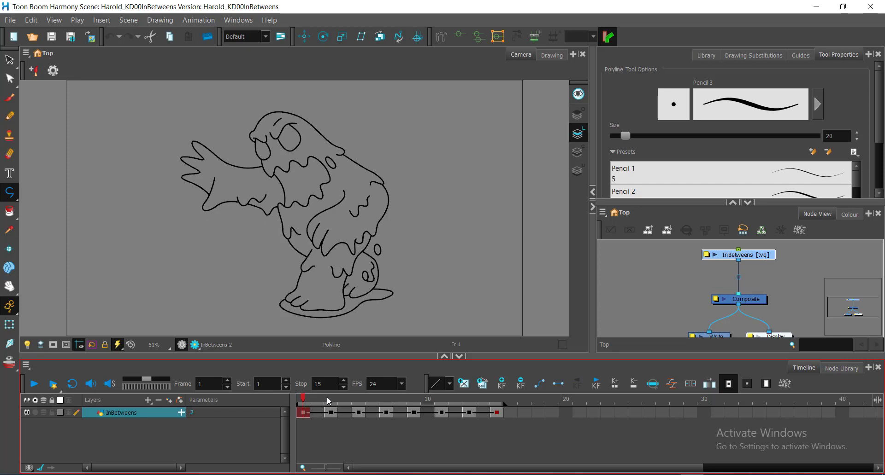
click(327, 397)
click(303, 394)
- Turn on Onion Skin at frame 2 of the InBetweens layer
click(317, 398)
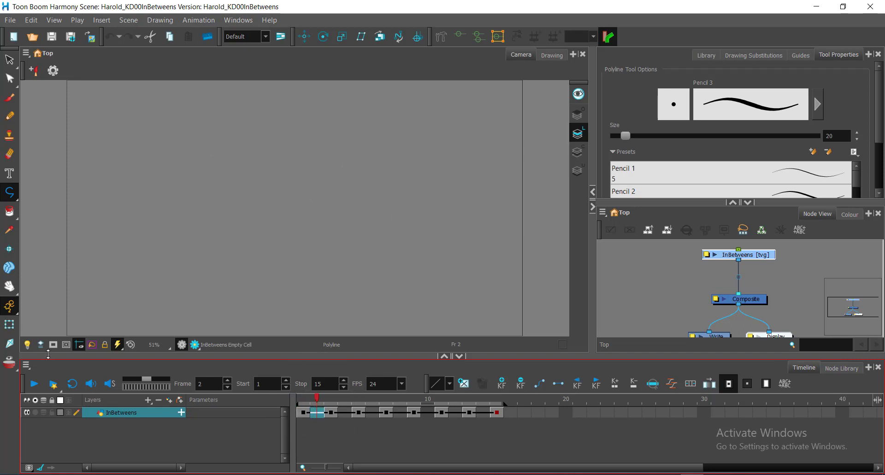
click(12, 369)
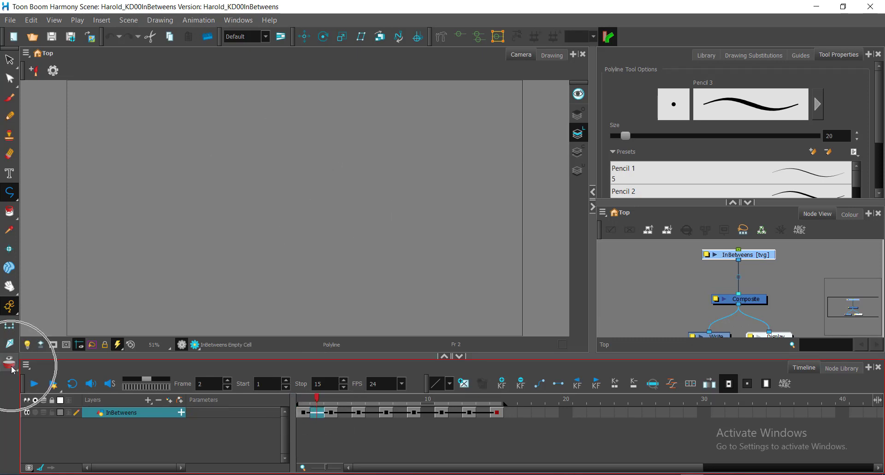
key(ctrl)
key(ctrl)
key(ctrl)
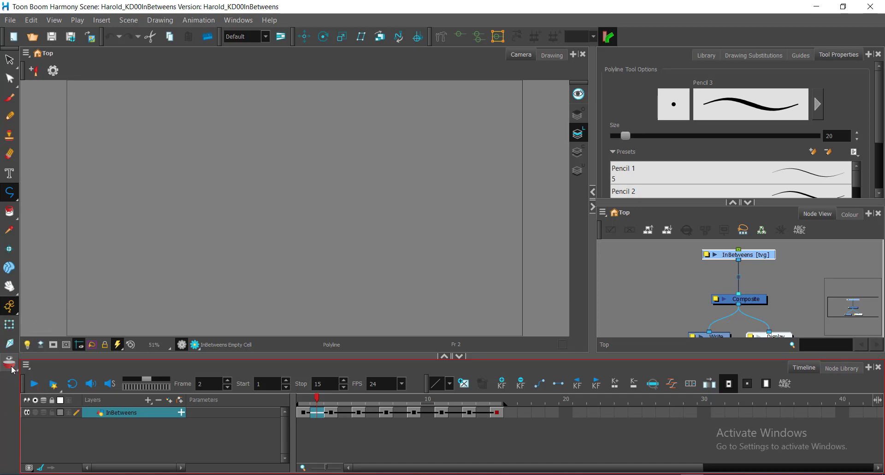
click(12, 369)
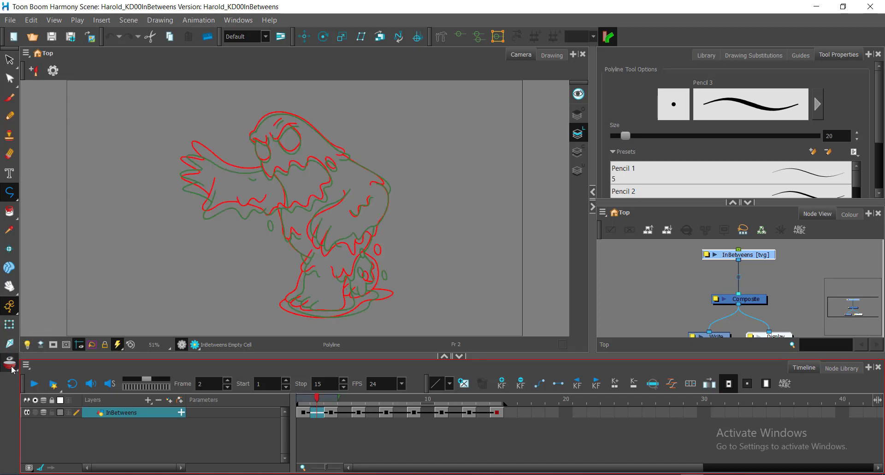
click(334, 415)
click(334, 415)
click(334, 400)
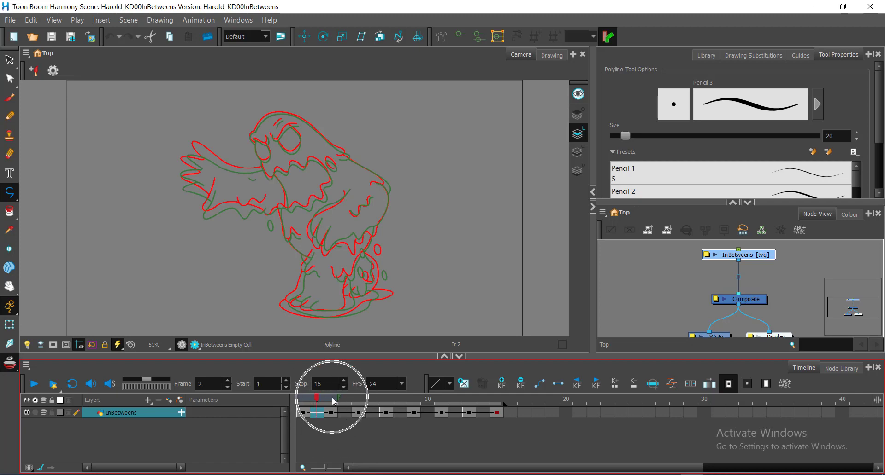
click(333, 416)
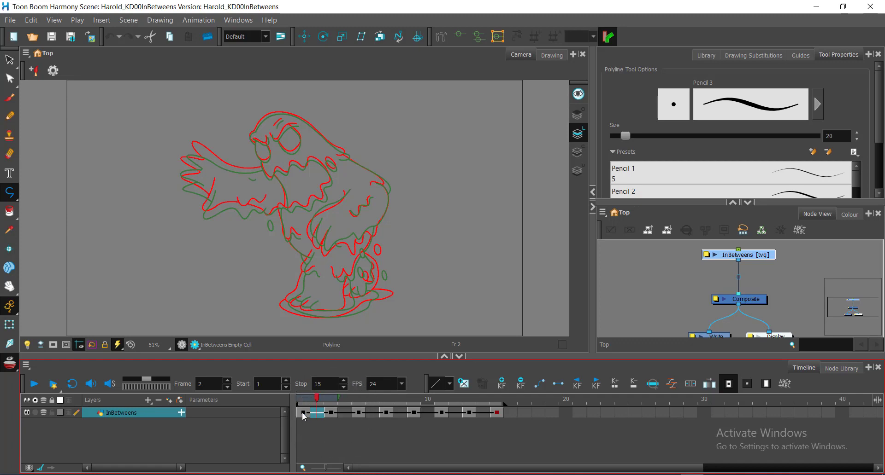
key(ctrl)
key(ctrl)
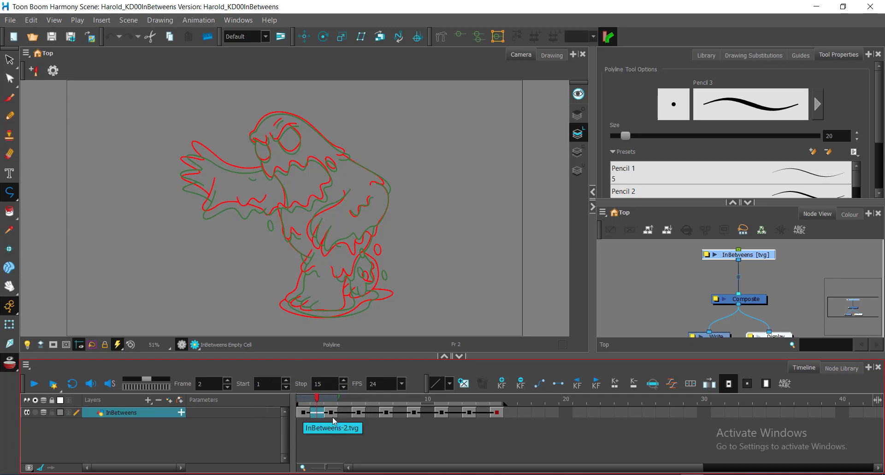
key(ctrl)
key(ctrl)
key(ctrl)
key(ctrl)
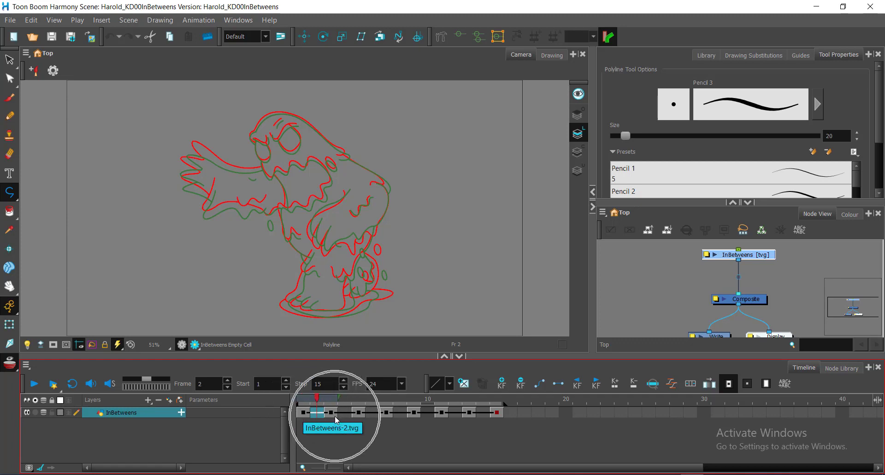
key(ctrl)
key(ctrl)
key(ctrl)
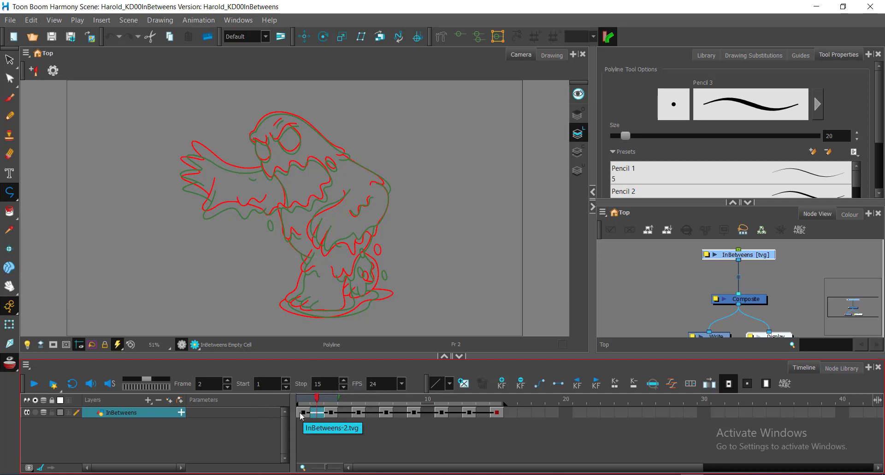
- Move to the empty cell at frame 6 to view the onion-skinned neighbouring key drawings of the monster's upper body
click(331, 418)
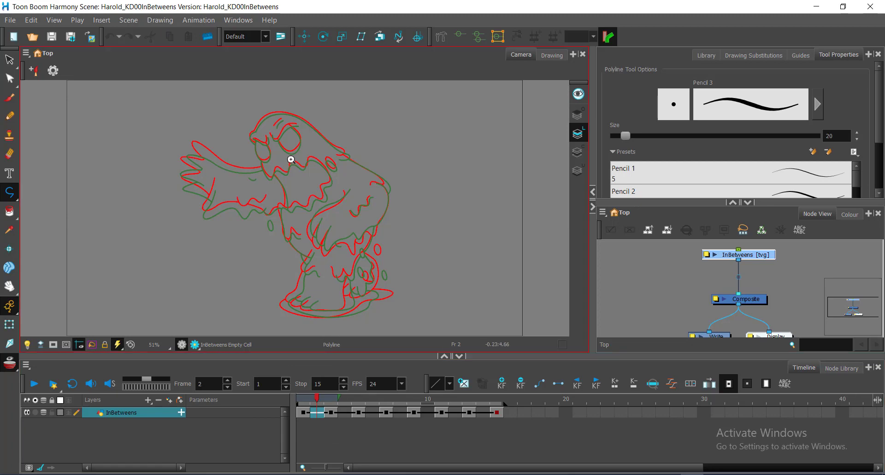
scroll(298, 183, up, 1)
scroll(316, 213, up, 2)
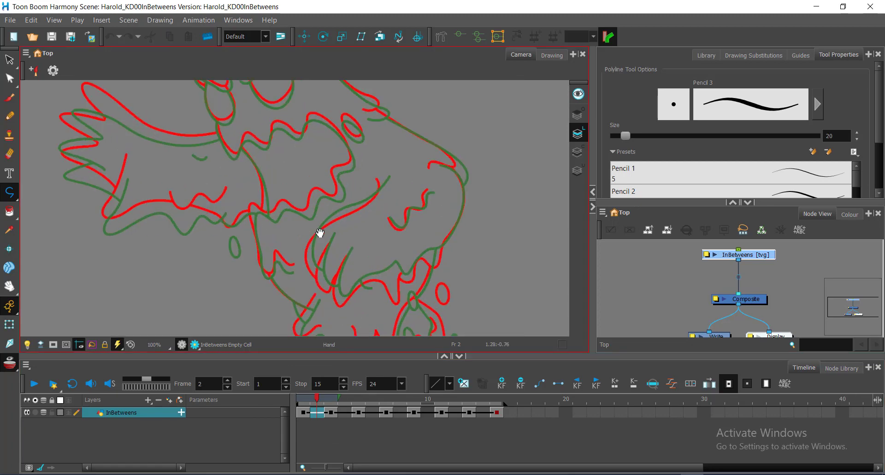
drag(320, 232, 373, 264)
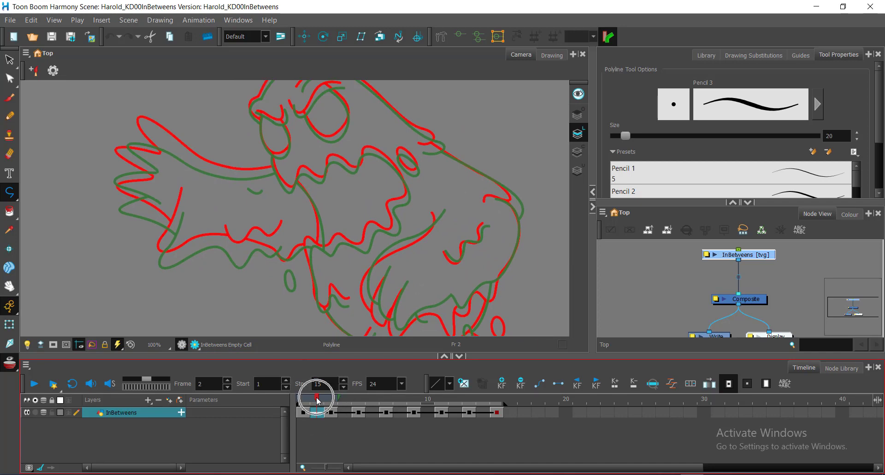
drag(318, 401, 375, 402)
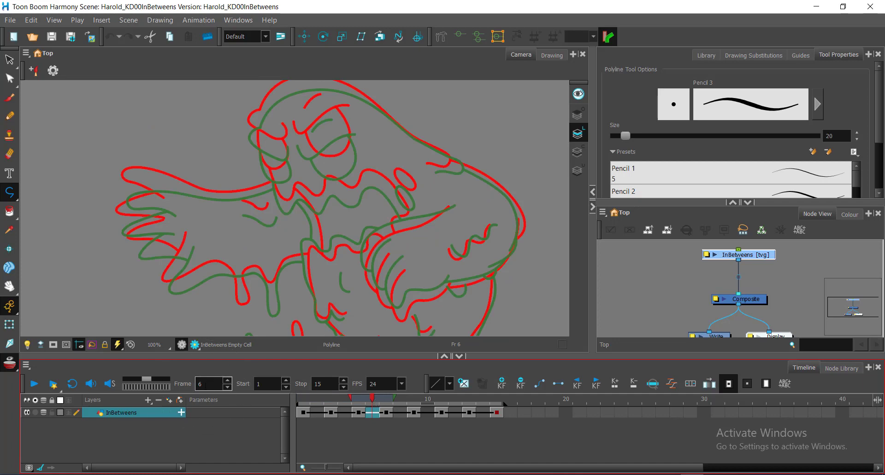
click(206, 384)
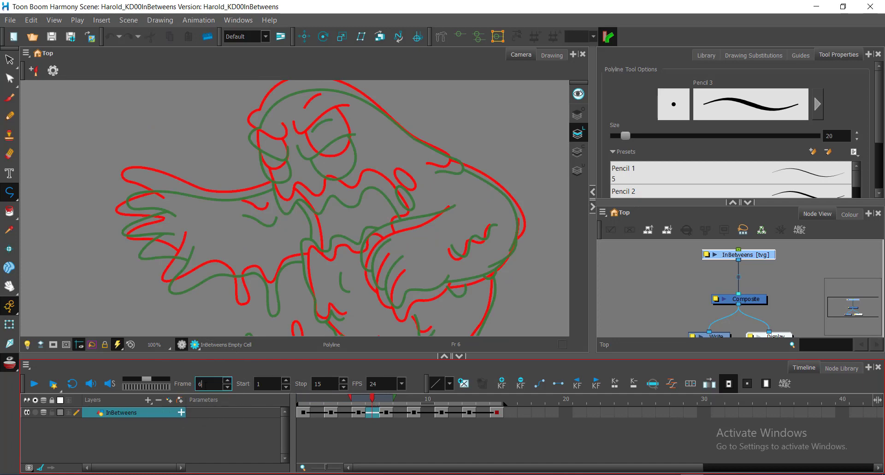
click(376, 417)
click(373, 422)
click(370, 419)
key(ctrl)
key(ctrl)
key(ctrl)
key(ctrl)
key(ctrl)
key(ctrl)
key(ctrl)
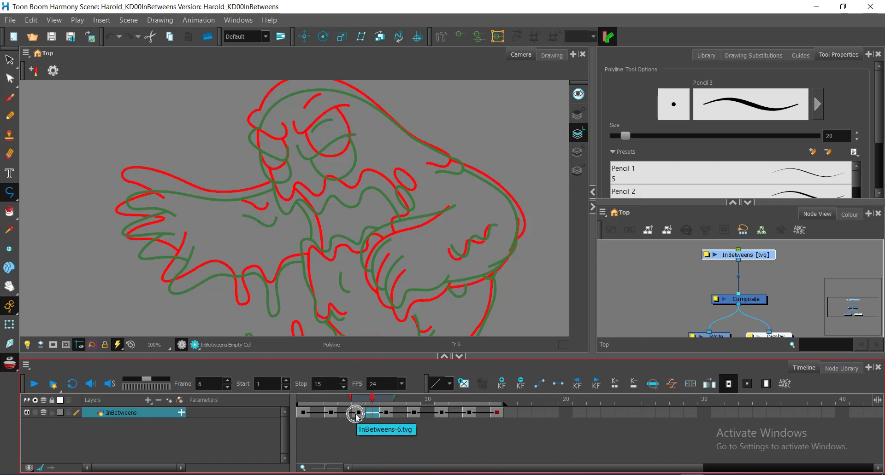
- Check the key drawings at frames 5 and 7 individually, returning to the onion-skinned empty cell at frame 6 after each
click(356, 416)
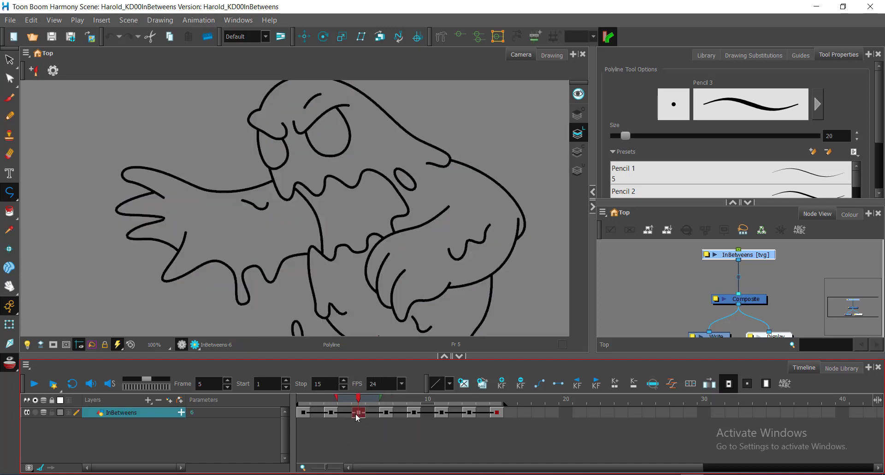
click(357, 416)
click(367, 398)
key(ctrl)
key(ctrl)
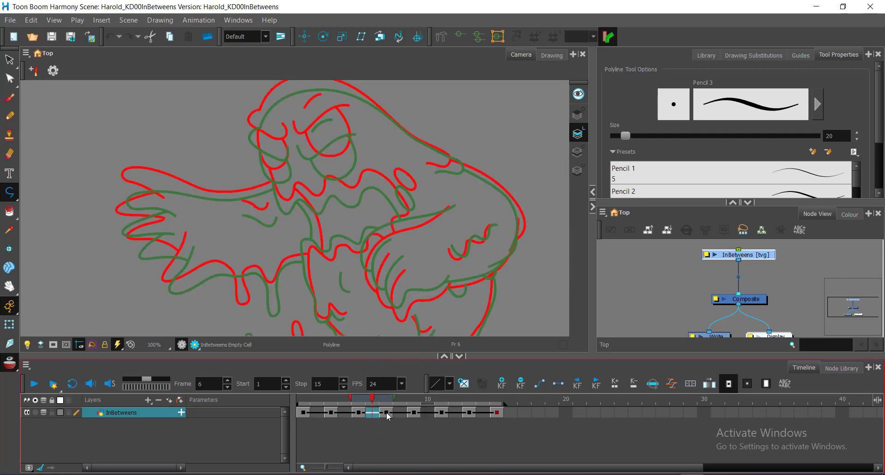
click(387, 416)
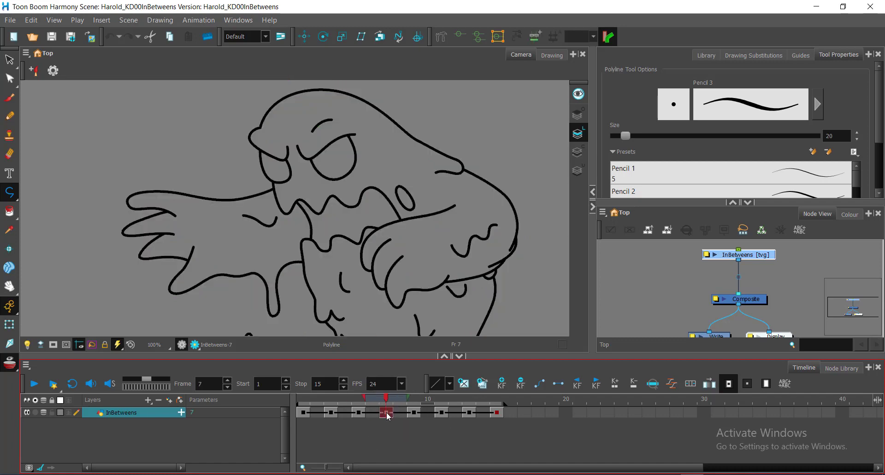
click(387, 416)
click(372, 403)
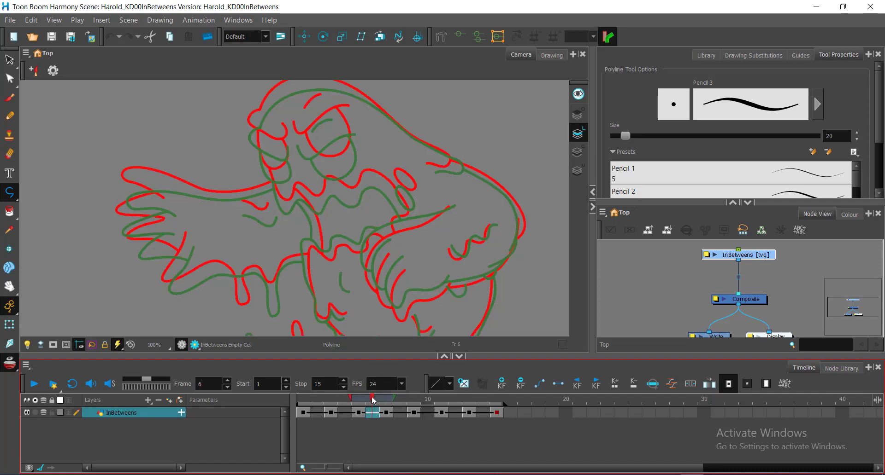
click(372, 416)
- Extend the onion skin range around frame 6 to frames 3 through 9, and shrink it back to one frame on each side
drag(353, 399, 328, 395)
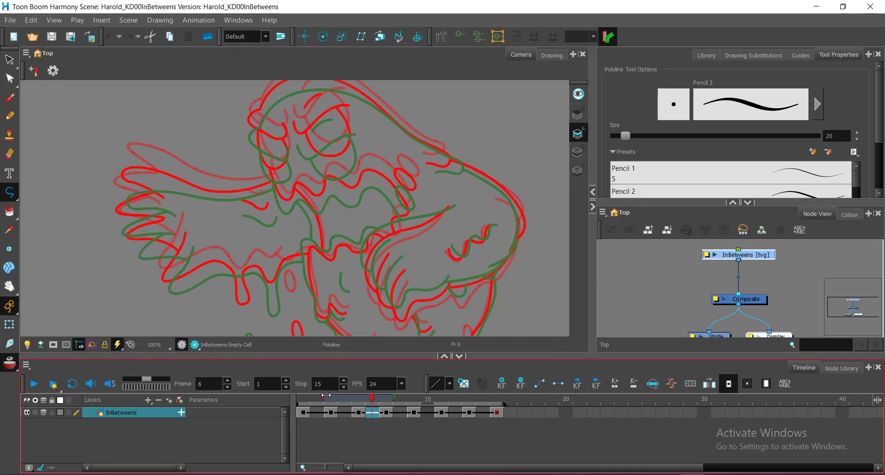
click(391, 400)
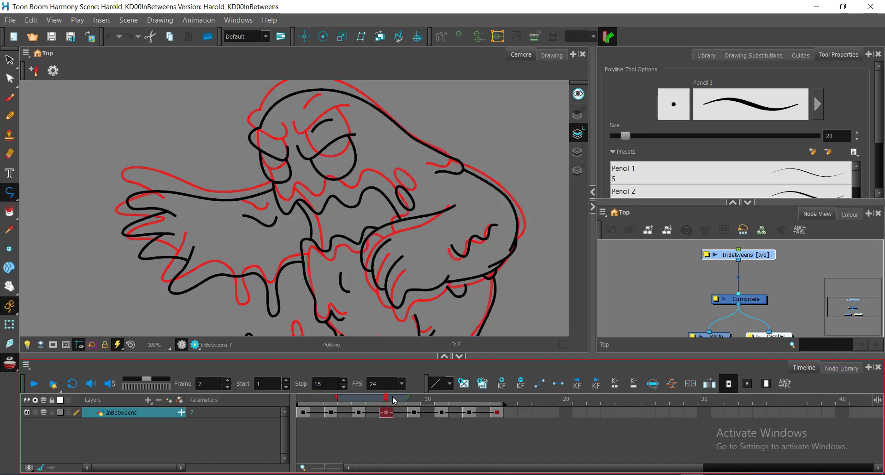
click(381, 399)
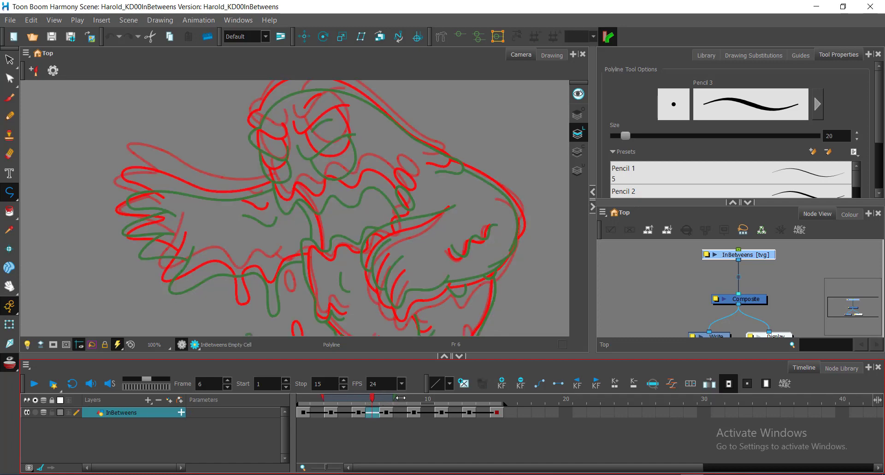
drag(397, 401, 417, 399)
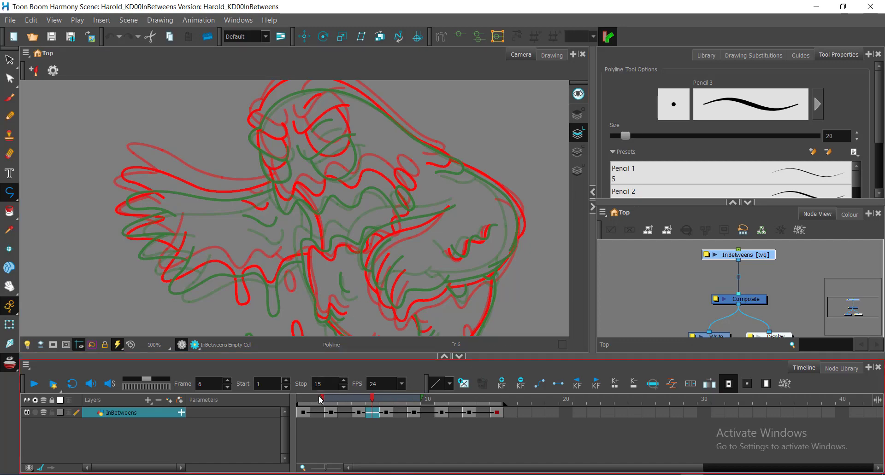
drag(325, 400, 350, 400)
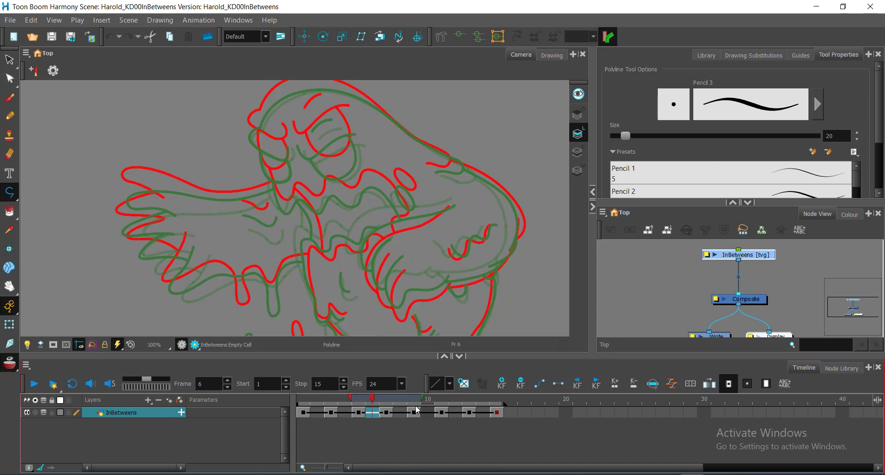
drag(426, 399, 391, 396)
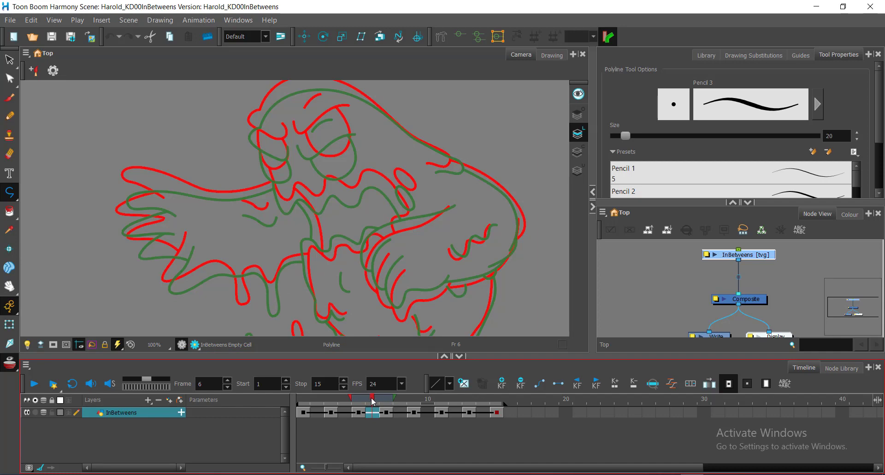
- Return to frame 2 and select its empty cell on the InBetweens layer
drag(373, 402, 316, 400)
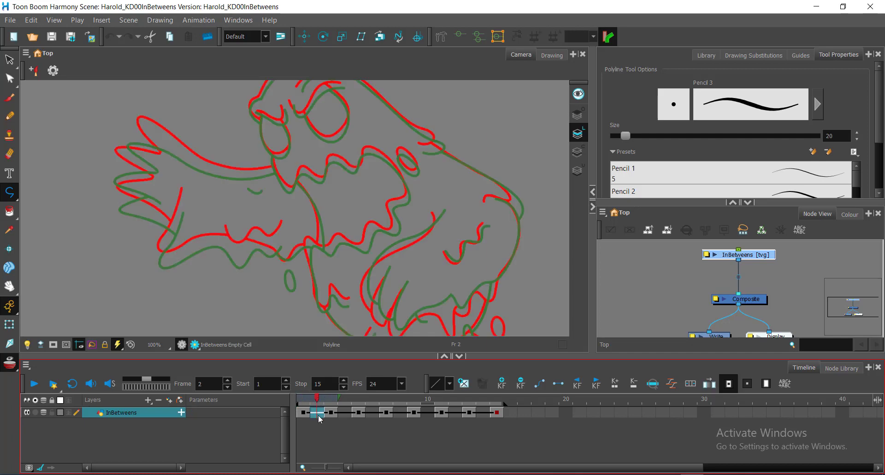
click(319, 415)
key(ctrl)
key(ctrl)
key(ctrl)
click(319, 414)
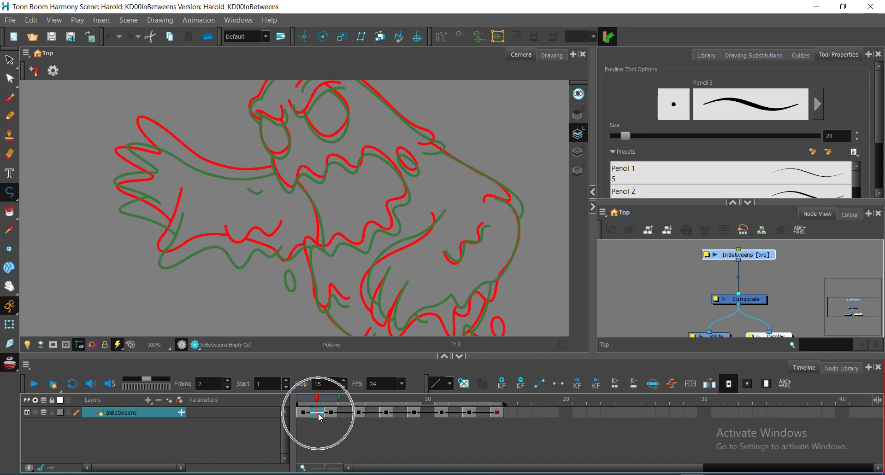
click(322, 437)
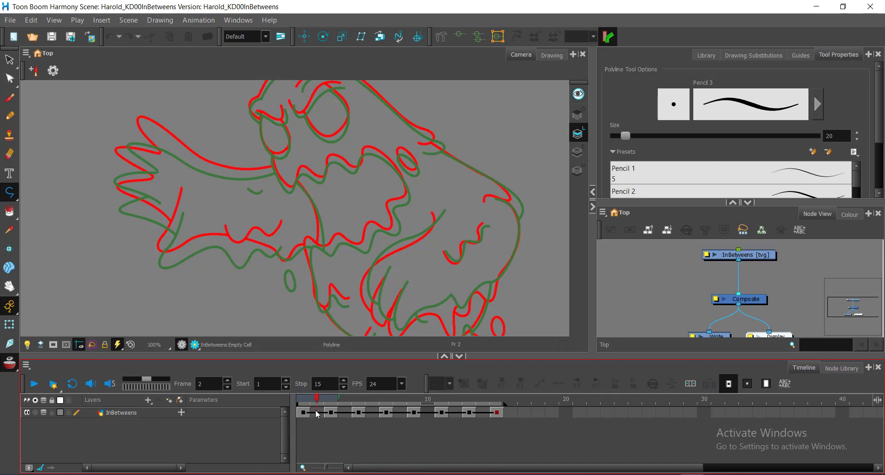
click(317, 415)
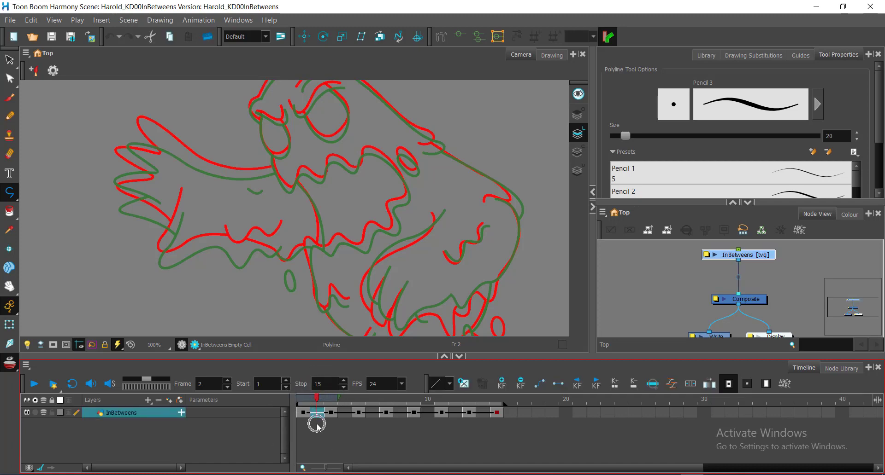
click(317, 416)
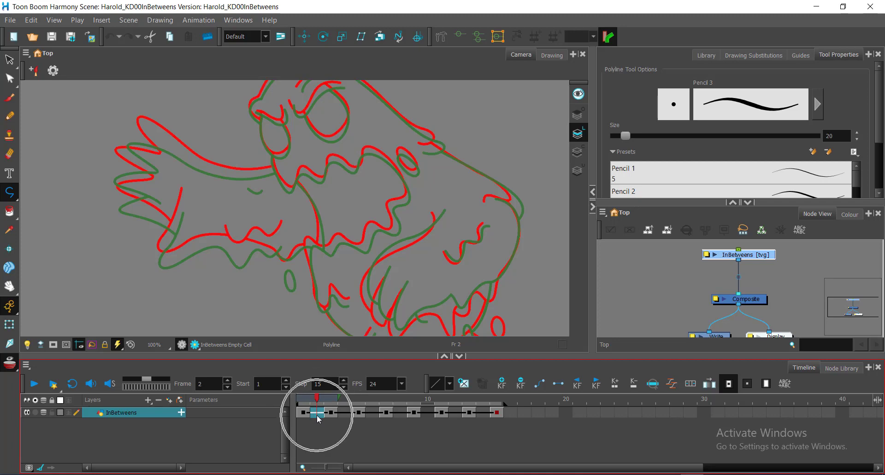
click(317, 416)
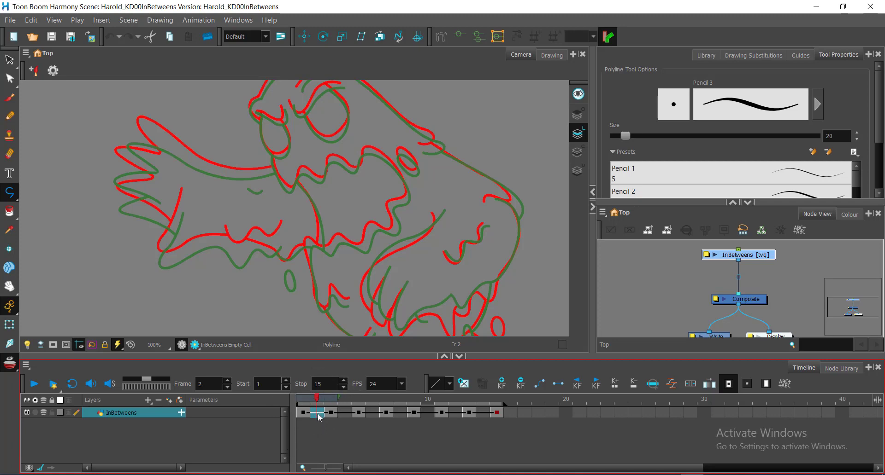
right_click(320, 417)
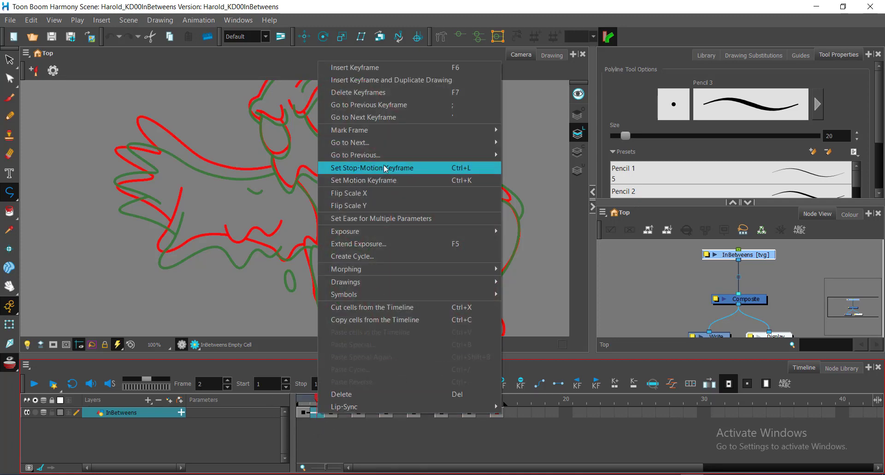
key(ctrl)
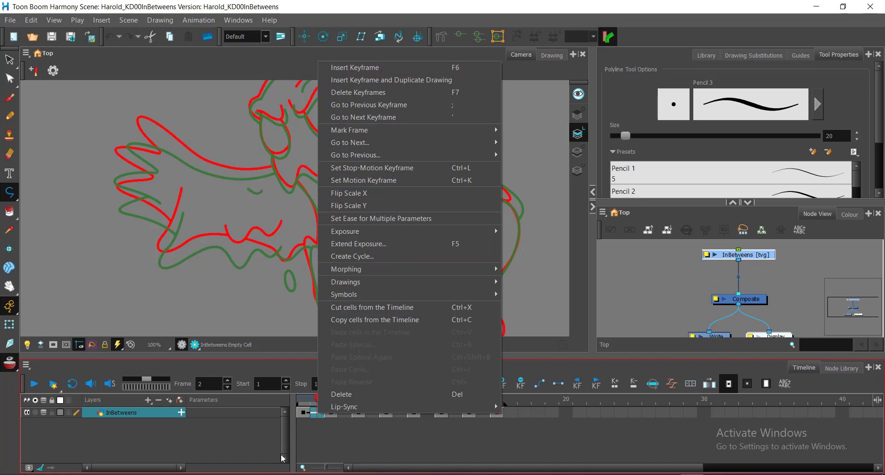
click(330, 449)
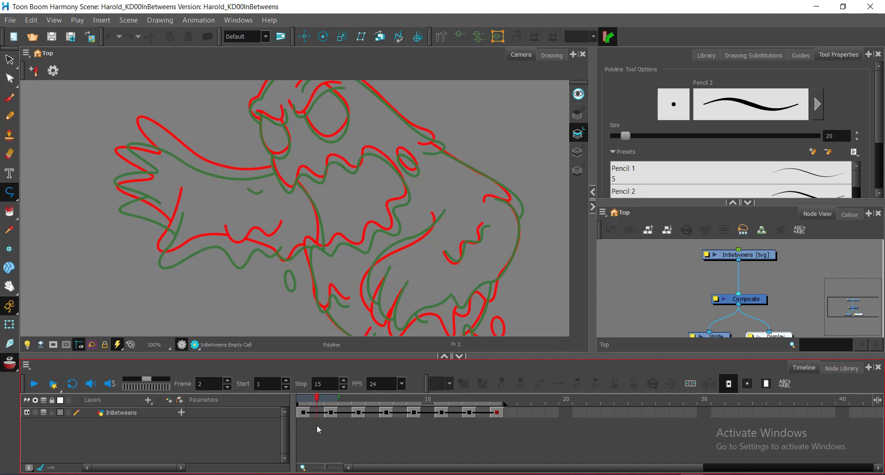
- Try a size 20 Polyline curve at the inner end of the larger eye's brow on frame 2, and undo it
click(318, 403)
scroll(330, 143, up, 2)
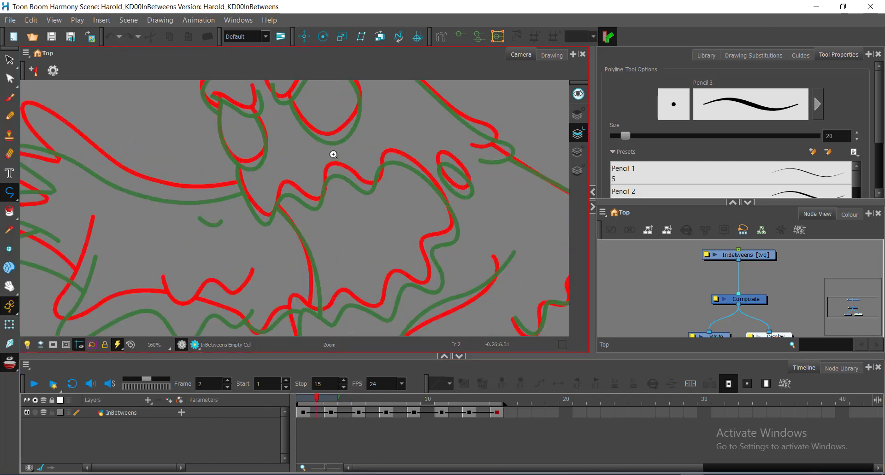
ctrl+click(332, 154)
ctrl+click(333, 155)
drag(326, 148, 365, 259)
ctrl+click(319, 179)
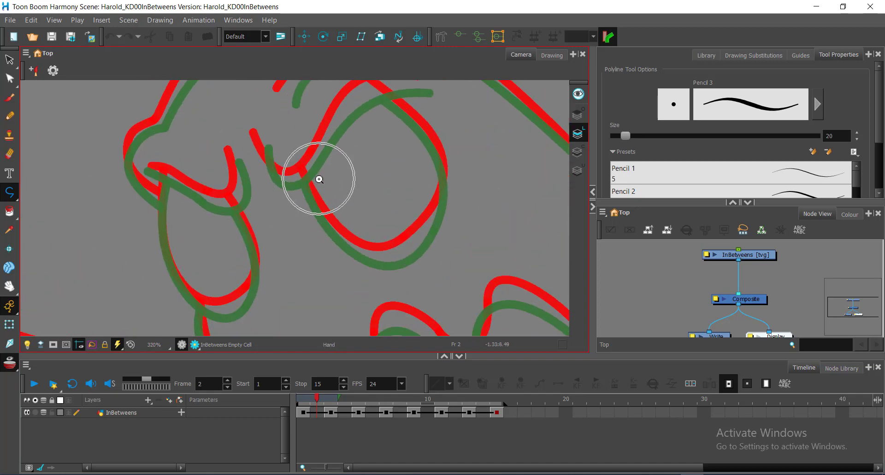
drag(319, 179, 318, 208)
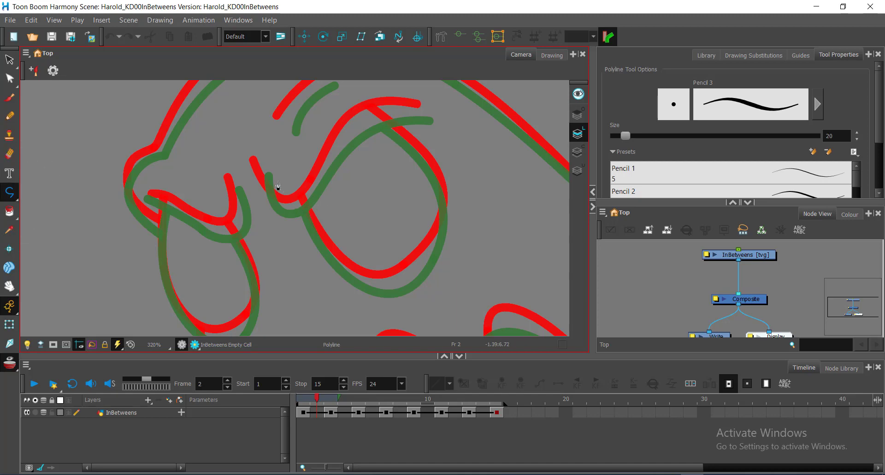
click(261, 173)
drag(299, 208, 323, 186)
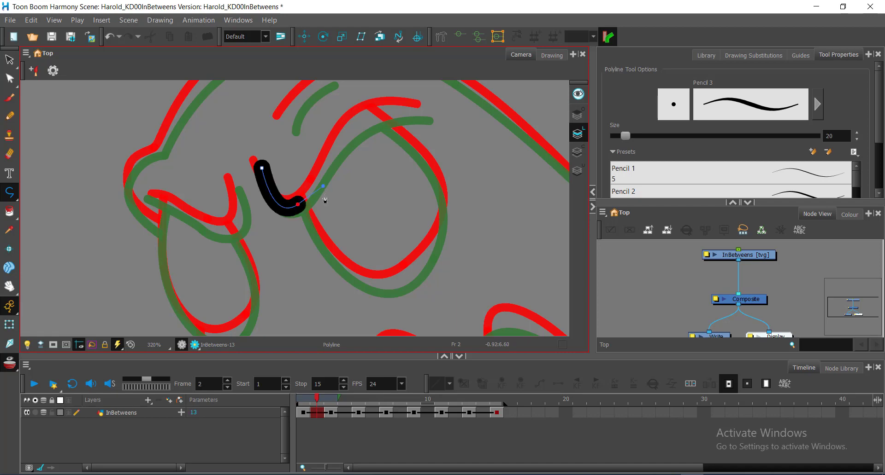
key(ctrl+z)
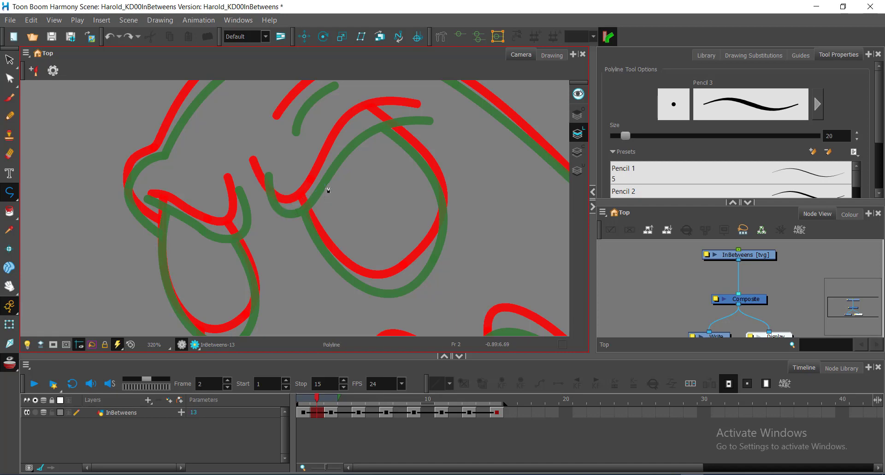
- Set the Polyline size to 10 and draw the larger eye's curved brow line midway between the red and green onion-skin lines
drag(838, 136, 801, 130)
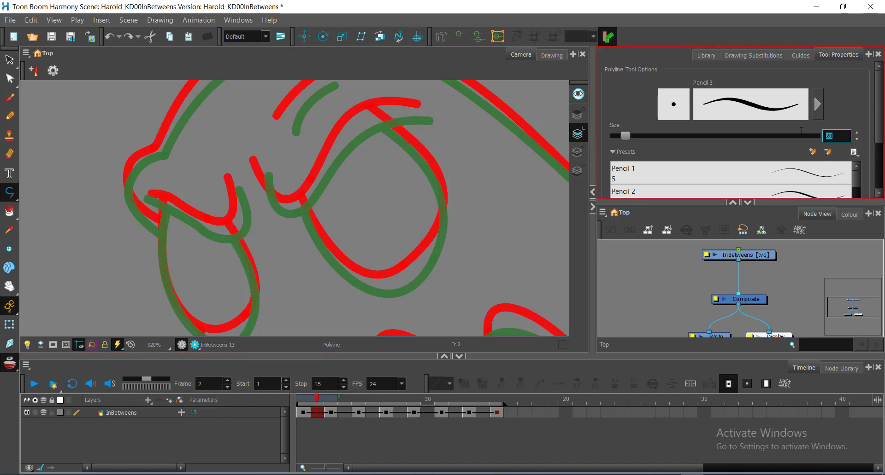
text(10)
key(Return)
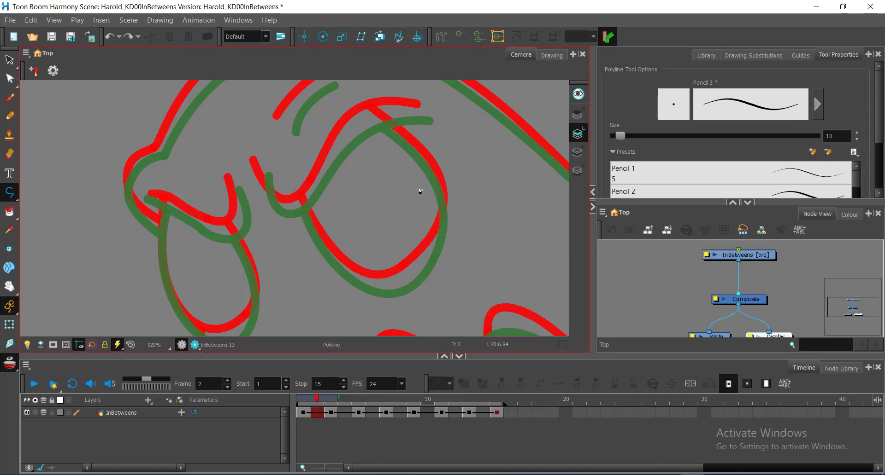
click(261, 166)
drag(300, 207, 329, 182)
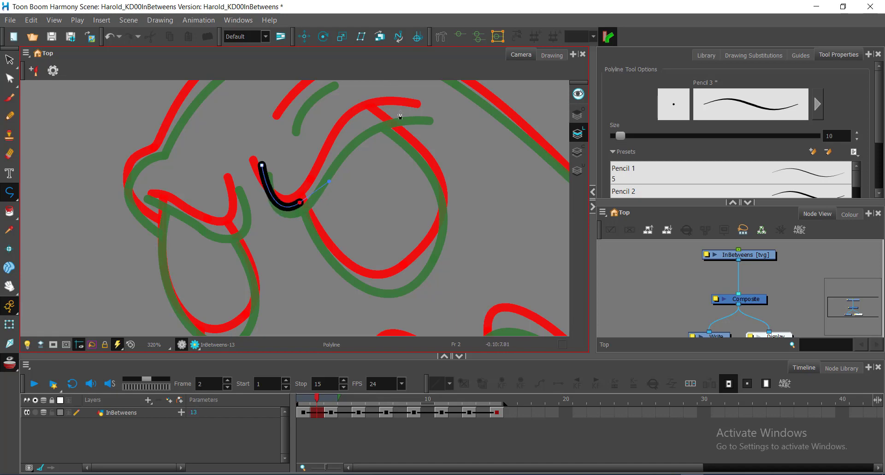
mouse_move(495, 123)
mouse_down()
mouse_move(521, 123)
mouse_move(513, 124)
mouse_up()
- Refine the larger eye's brow line with the Contour Editor, adding a point on its upper curve between the onion-skin lines
key(alt+q)
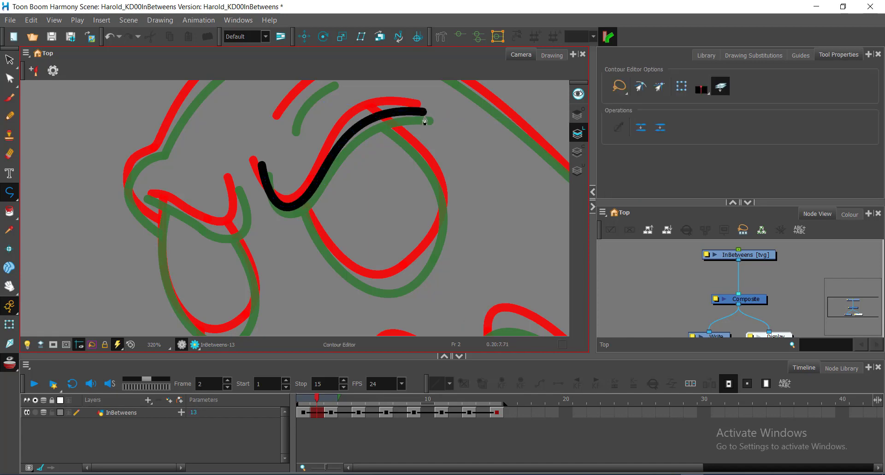
drag(365, 136, 376, 161)
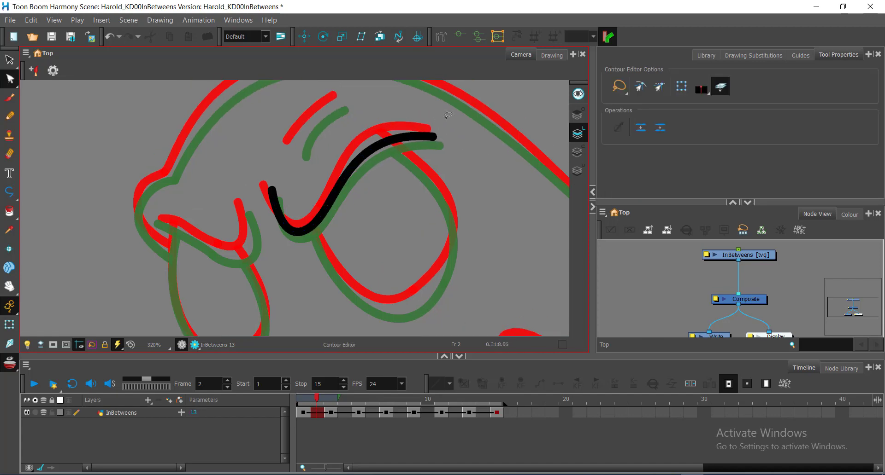
click(435, 137)
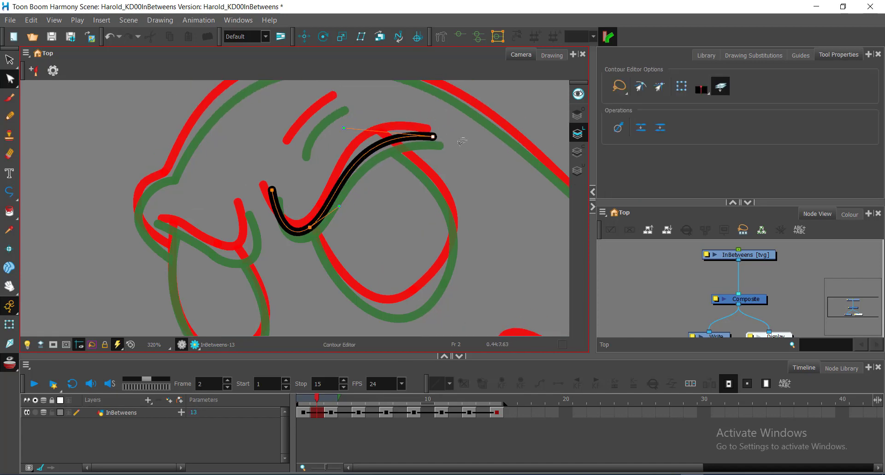
click(372, 149)
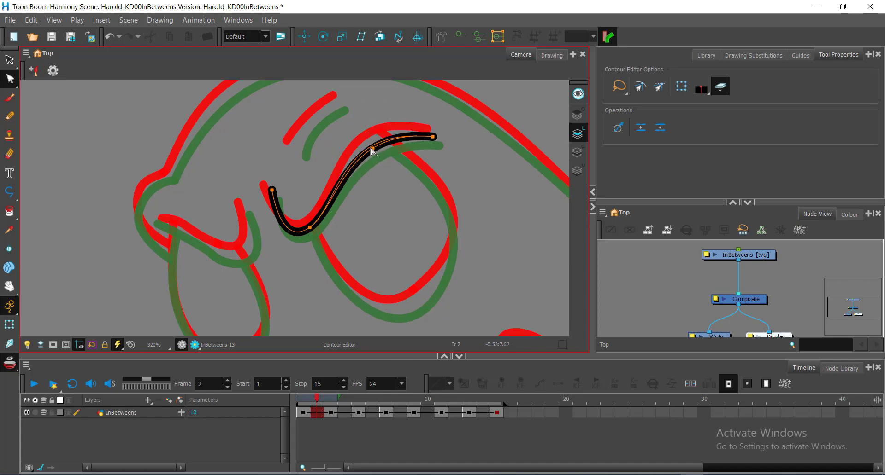
click(388, 185)
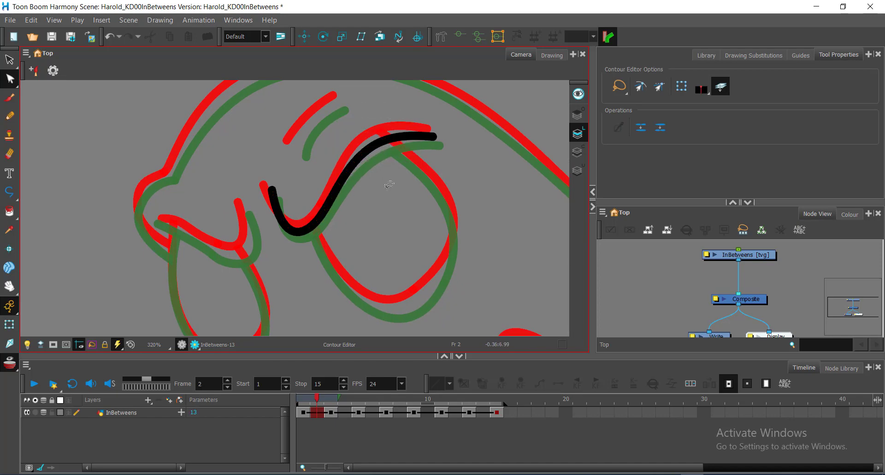
scroll(381, 203, down, 1)
drag(402, 209, 357, 168)
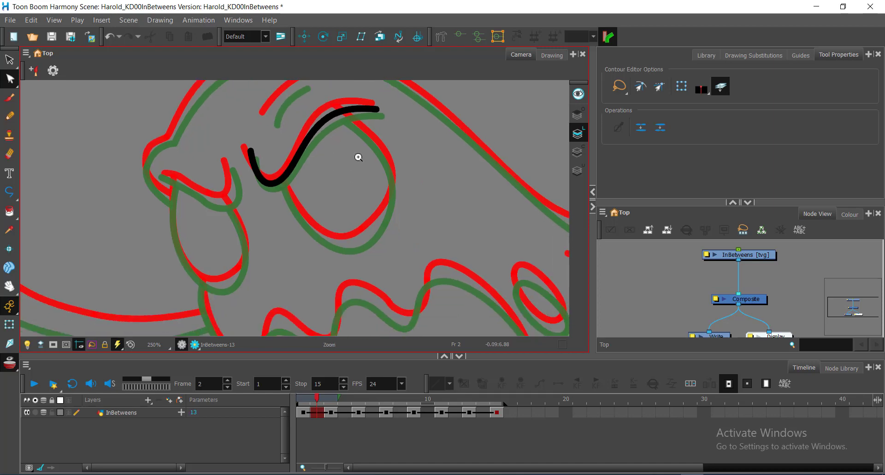
scroll(361, 195, up, 1)
scroll(350, 200, up, 1)
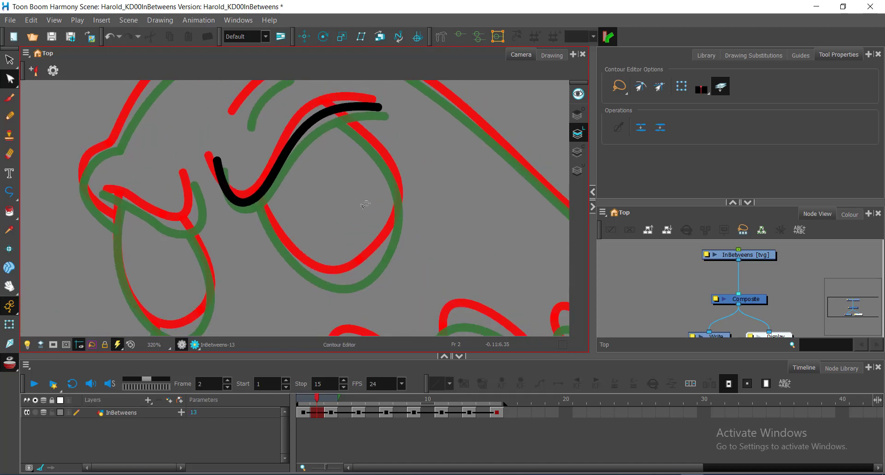
- Draw the larger eye's outline with the Polyline tool midway between the onion-skin lines, letting both ends overshoot the brow line
key(alt+underscore)
key(space)
drag(380, 210, 371, 191)
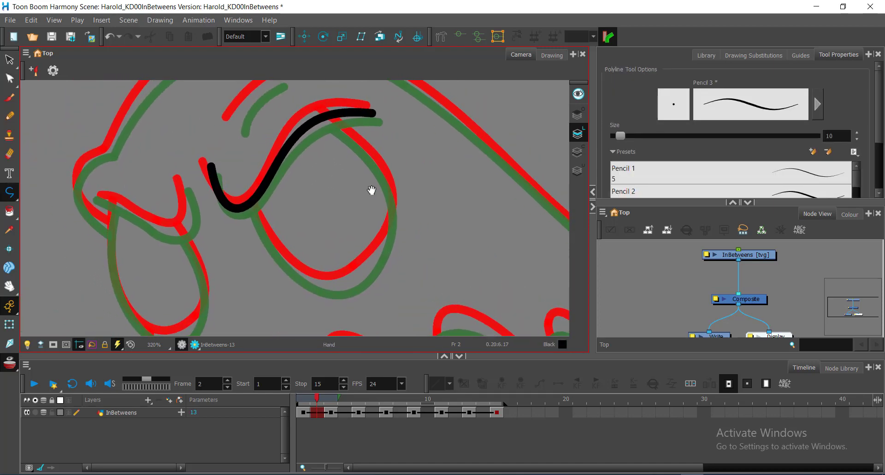
click(284, 111)
drag(382, 175, 428, 215)
key(space)
drag(385, 266, 364, 270)
key(space)
drag(316, 167, 355, 184)
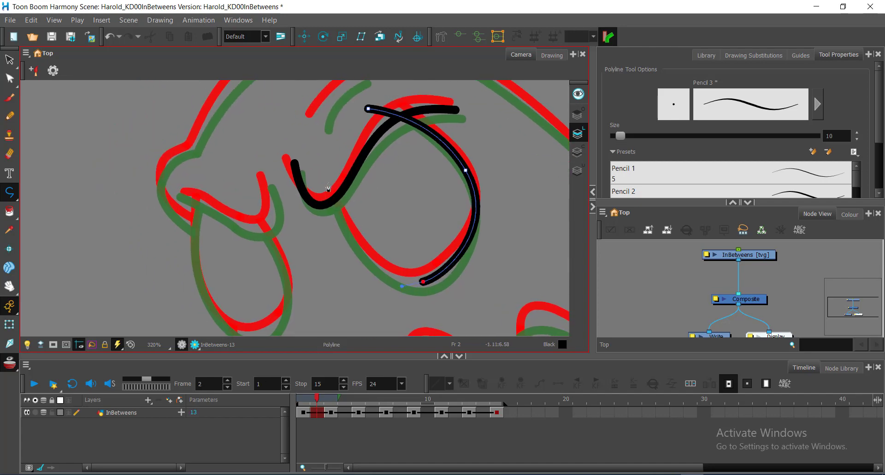
click(326, 180)
key(space)
drag(382, 230, 347, 190)
- Adjust the bottom curve of the larger eye's outline with the Contour Editor and save the scene
key(alt+q)
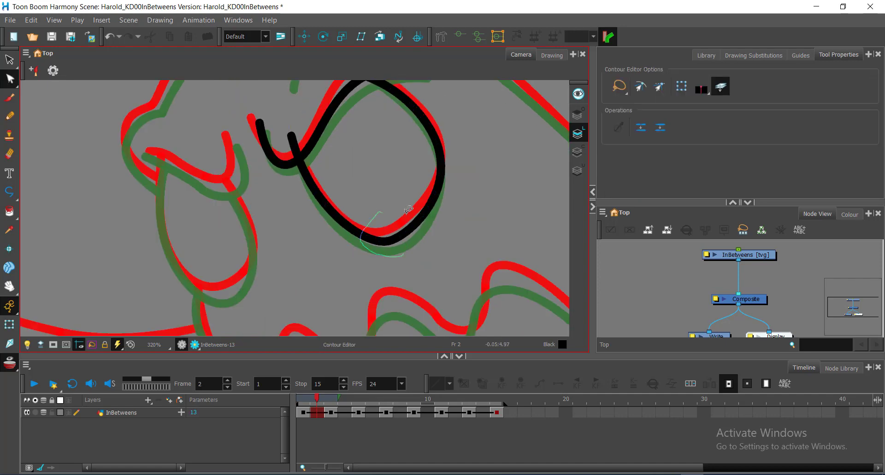
click(409, 240)
mouse_move(409, 238)
mouse_down()
mouse_move(386, 244)
mouse_move(412, 240)
mouse_up()
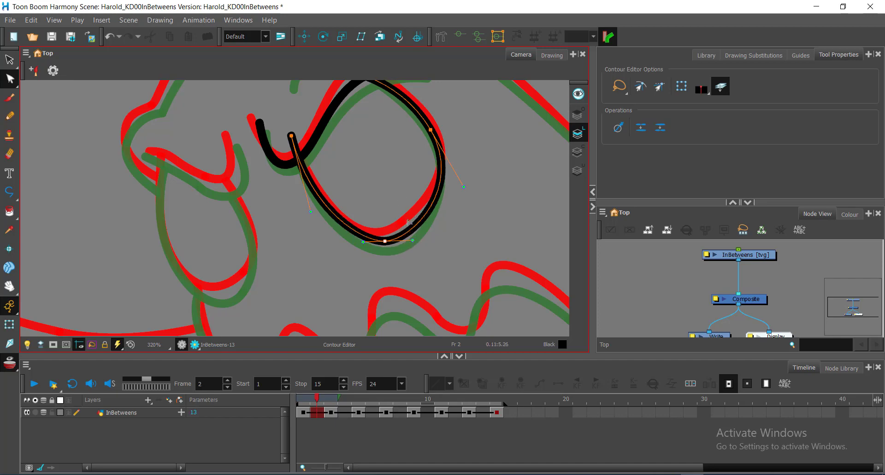
key(space)
drag(438, 194, 519, 211)
key(ctrl+s)
key(space)
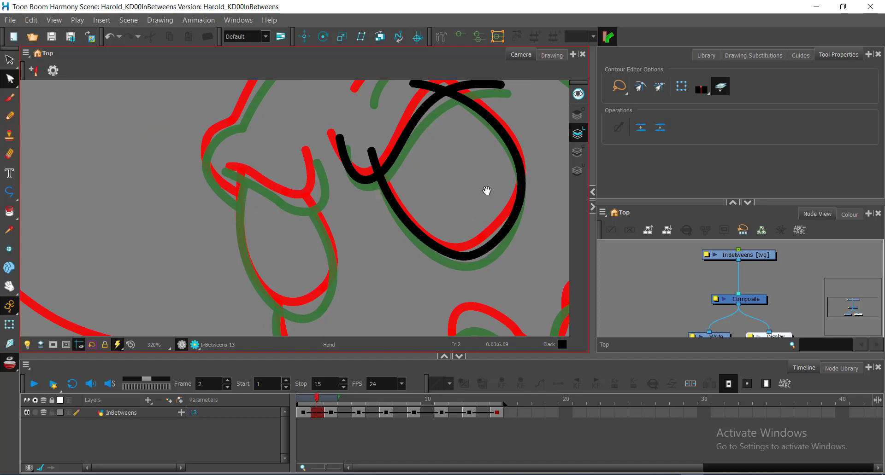
- Trim both ends of the larger eye's outline that overshoot the brow line with the Cutter
drag(420, 181, 383, 220)
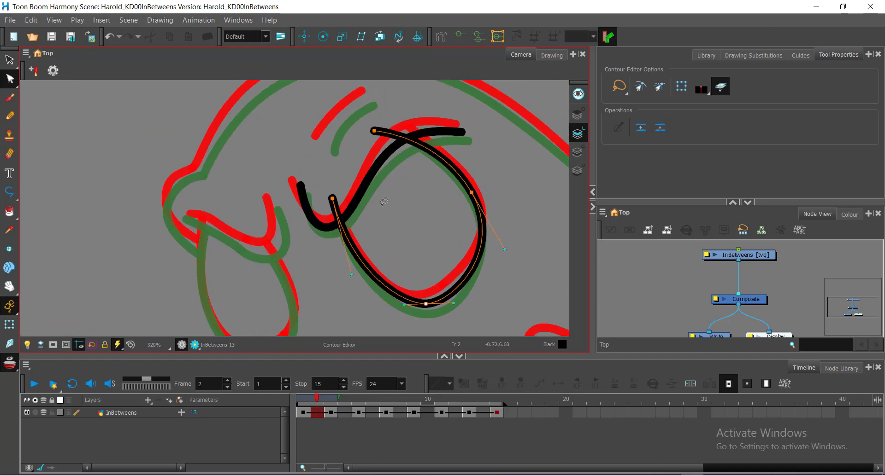
key(t)
drag(401, 121, 370, 155)
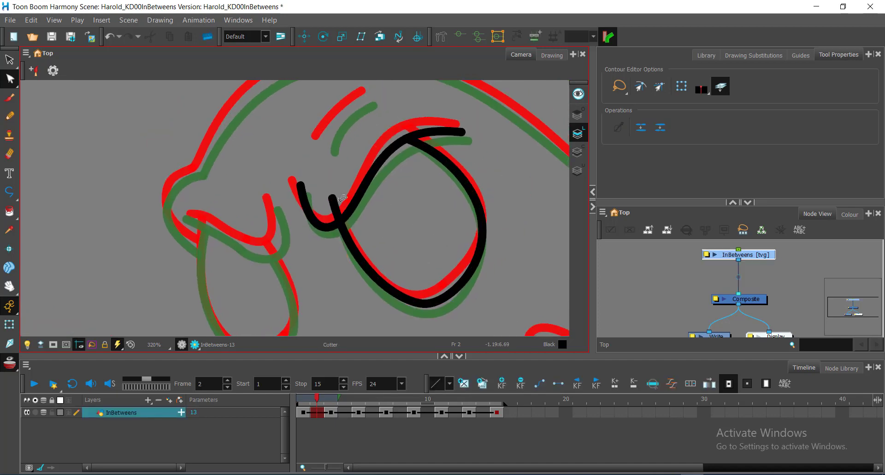
mouse_move(339, 199)
mouse_down()
mouse_move(316, 216)
mouse_move(321, 228)
mouse_up()
key(space)
drag(335, 162, 318, 186)
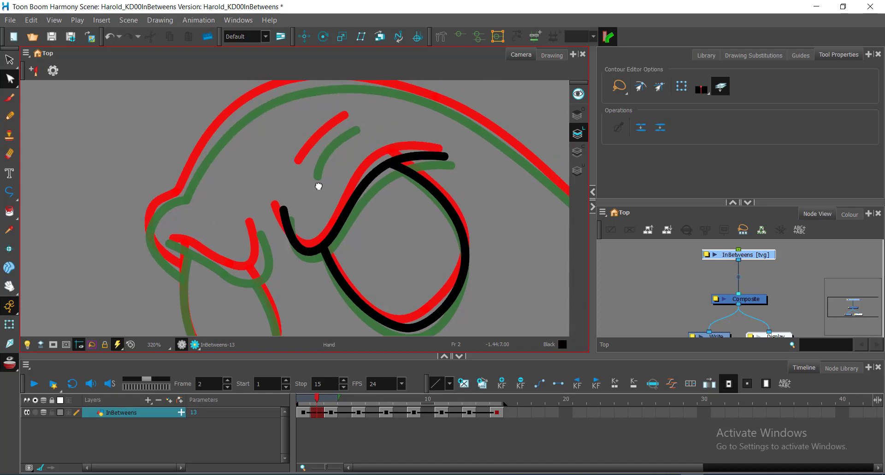
- Draw the short curved wrinkle above the larger eye's brow with the Polyline tool, midway between the red and green lines
key(alt+minus)
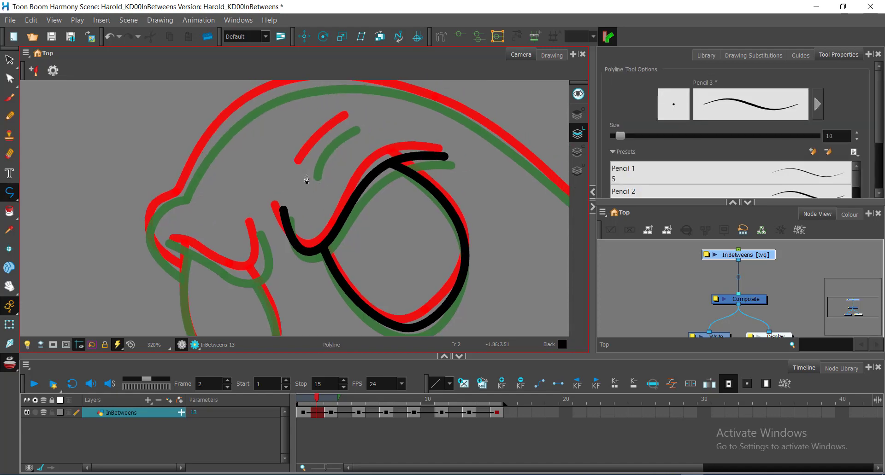
click(306, 173)
drag(390, 106, 394, 105)
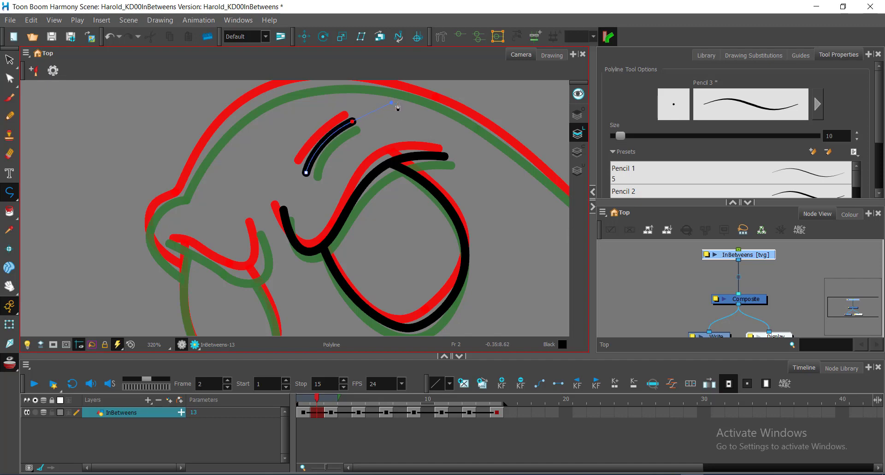
key(alt+q)
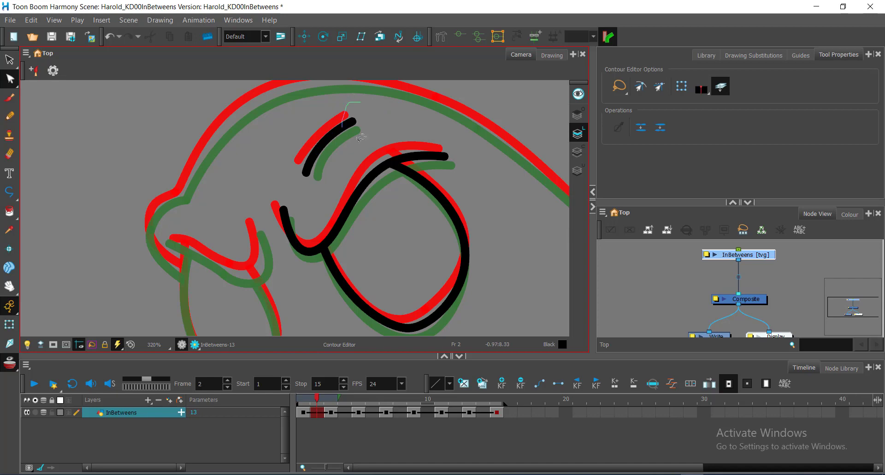
click(314, 142)
click(358, 141)
- Draw the smaller eye's brow line with the Polyline tool between the onion-skin lines, and fine-tune its lower bend with the Contour Editor
drag(318, 211, 453, 156)
scroll(399, 206, up, 1)
drag(399, 207, 409, 213)
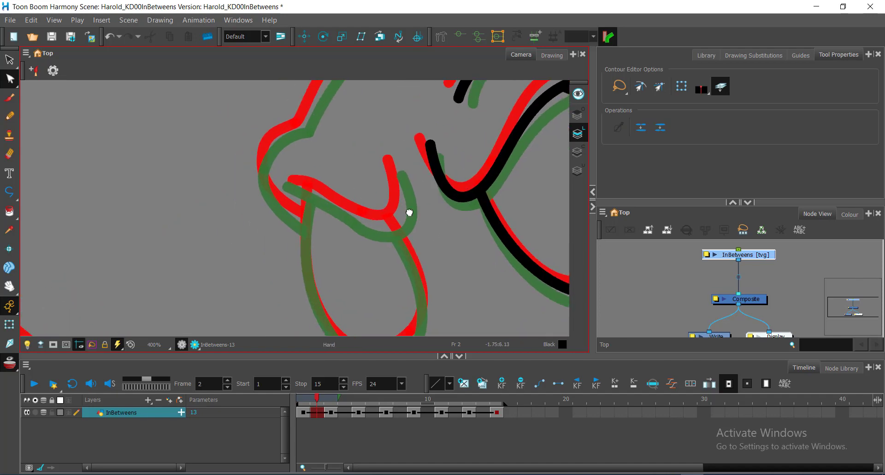
key(alt+minus)
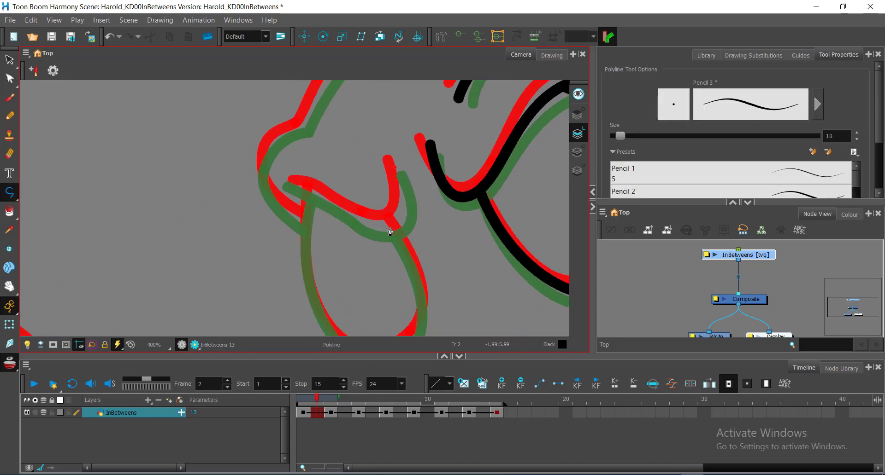
drag(388, 226, 363, 228)
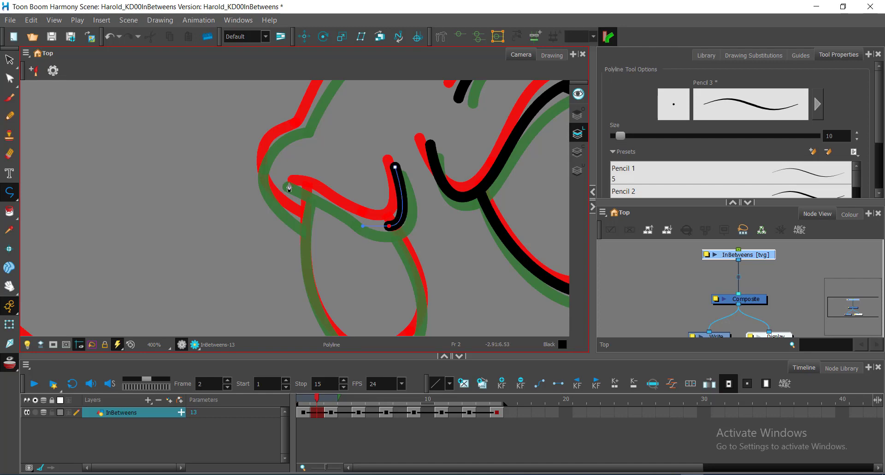
drag(289, 186, 255, 180)
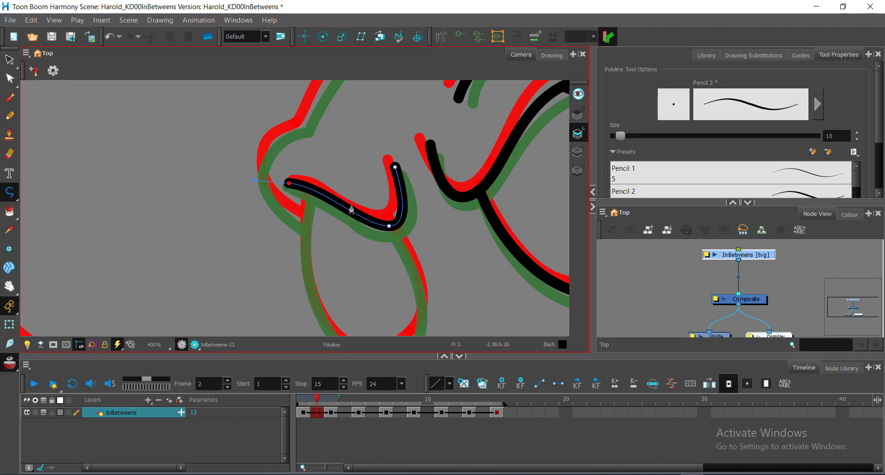
key(alt+q)
click(400, 211)
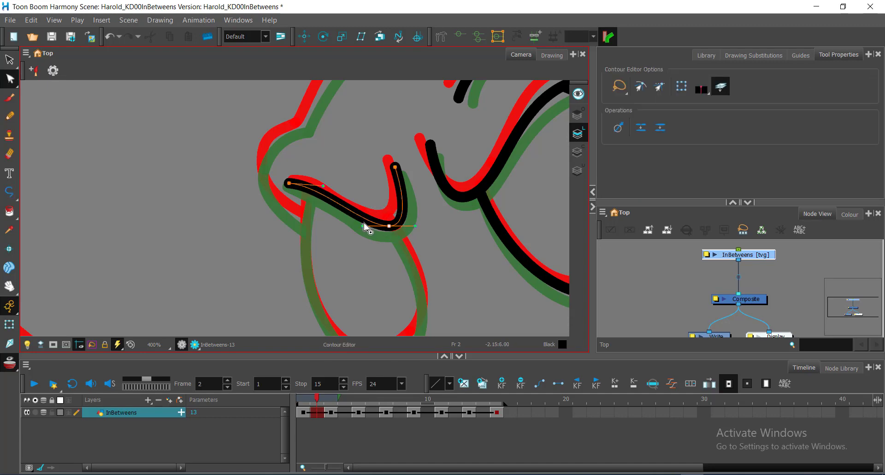
drag(364, 226, 360, 227)
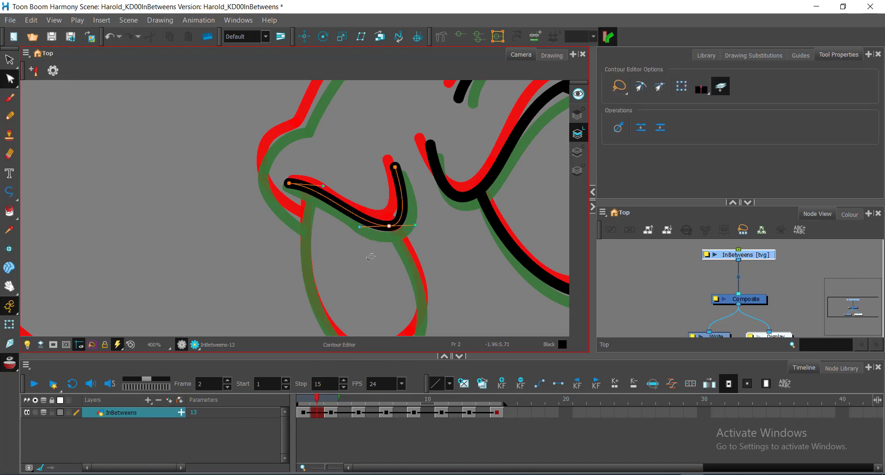
- Draw the smaller eye's outline with the Polyline tool as a U-shaped curve whose two ends overshoot the brow line
scroll(347, 207, down, 2)
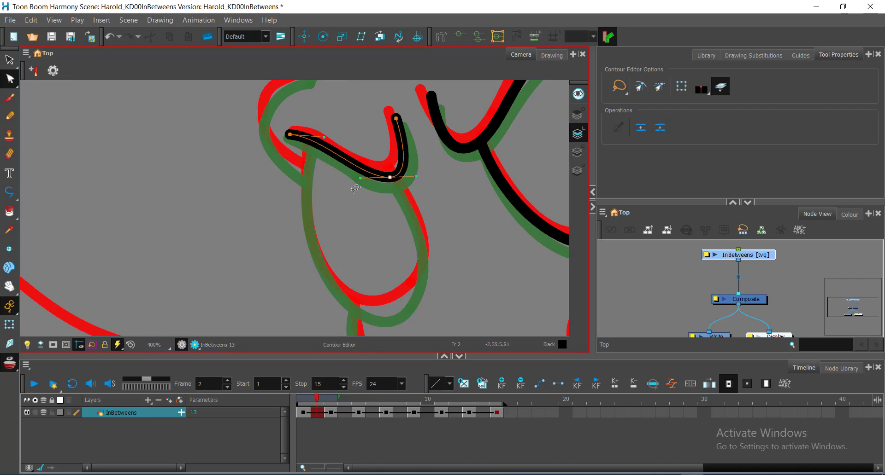
key(alt+minus)
click(369, 153)
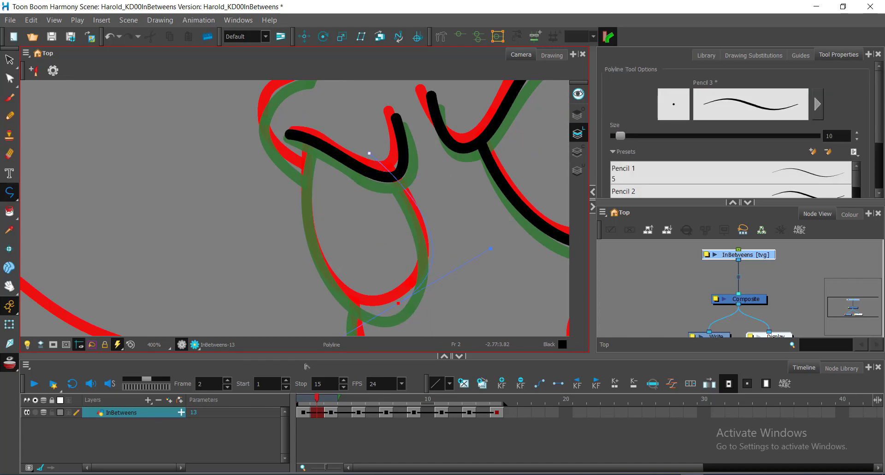
drag(398, 304, 318, 350)
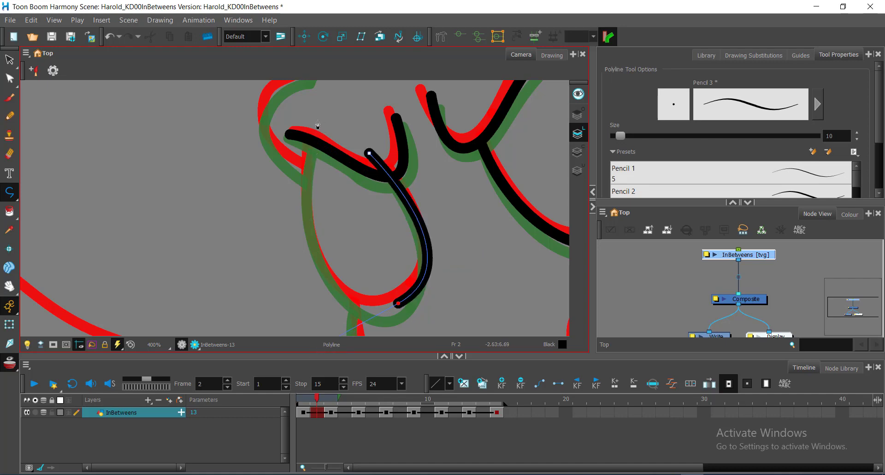
drag(314, 123, 318, 63)
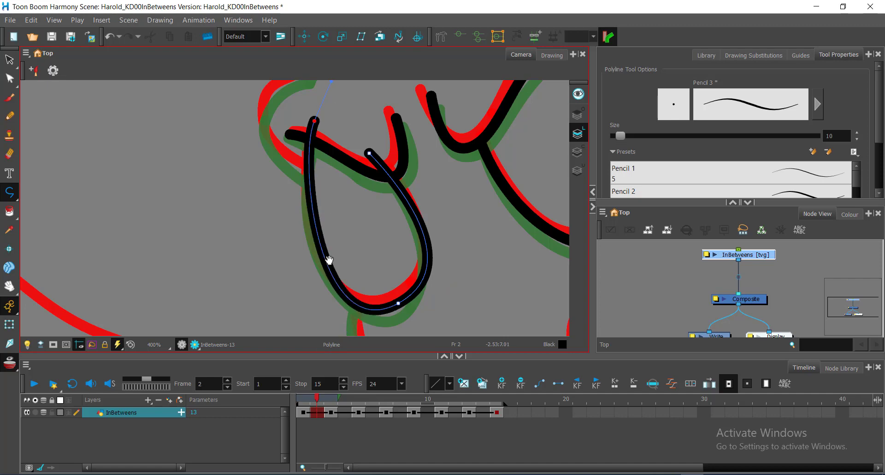
- Reshape the bottom of the smaller eye's outline with the Contour Editor, moving its lowest point and adjusting both curve handles
key(space)
drag(331, 275, 351, 205)
key(alt+q)
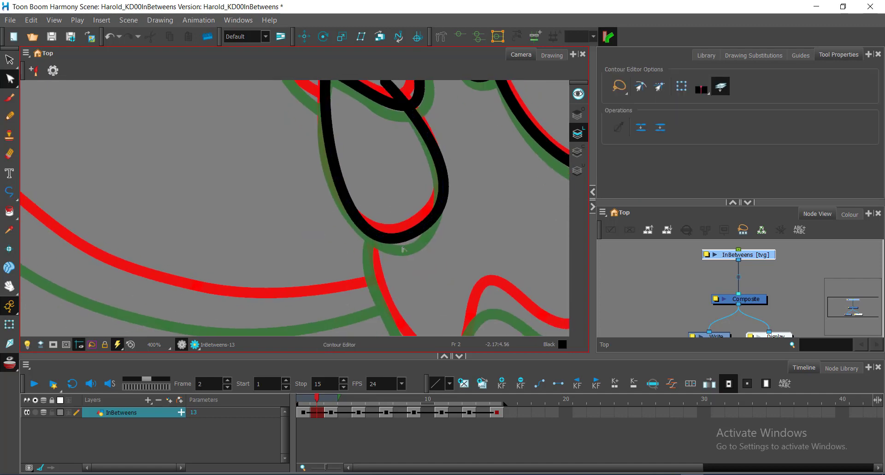
click(409, 235)
click(413, 237)
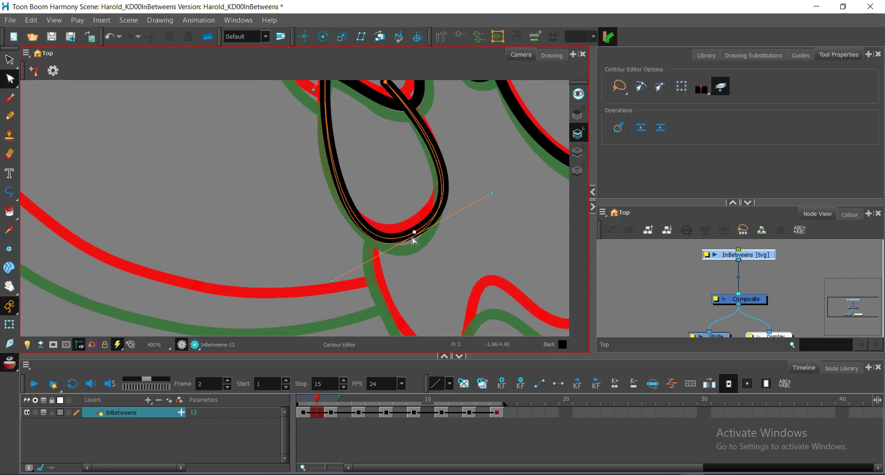
drag(412, 237, 412, 237)
drag(332, 281, 331, 271)
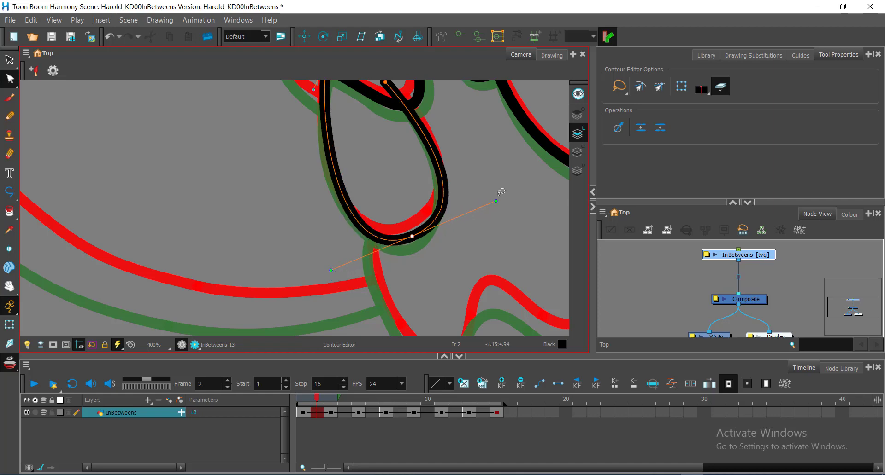
drag(496, 202, 481, 214)
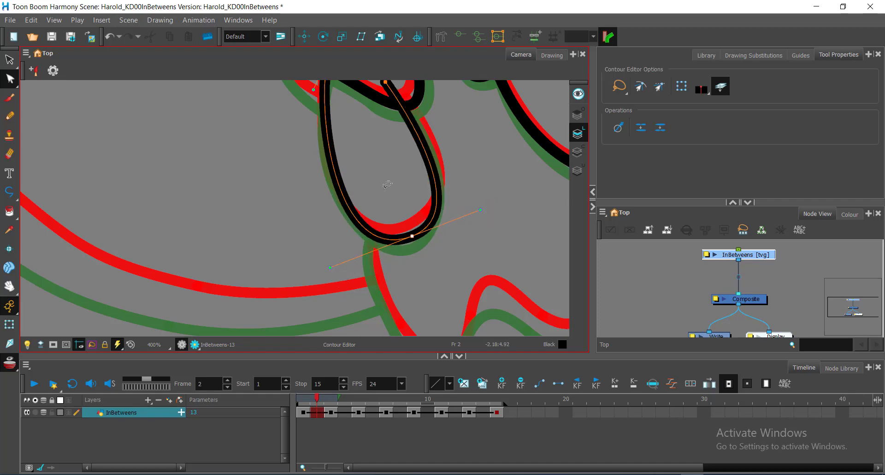
- Add a point on the side of the smaller eye's outline nearest the larger eye, bulge the curve outward and nudge the point slightly left
drag(387, 184, 384, 206)
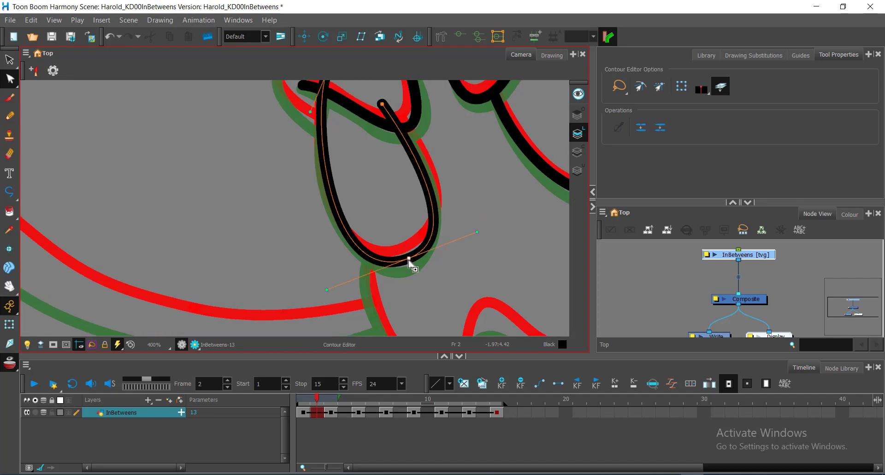
click(422, 174)
mouse_move(421, 173)
mouse_down()
mouse_move(427, 163)
mouse_move(441, 188)
mouse_up()
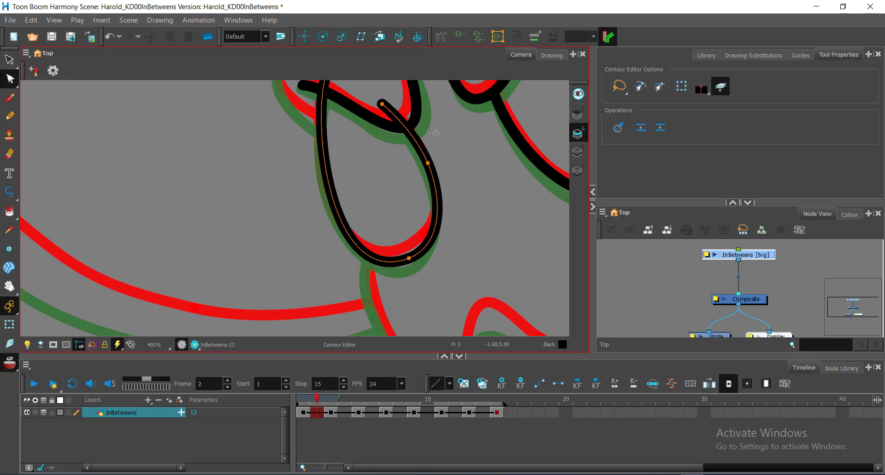
click(438, 185)
key(Left)
key(Left)
key(Left)
key(Left)
key(Left)
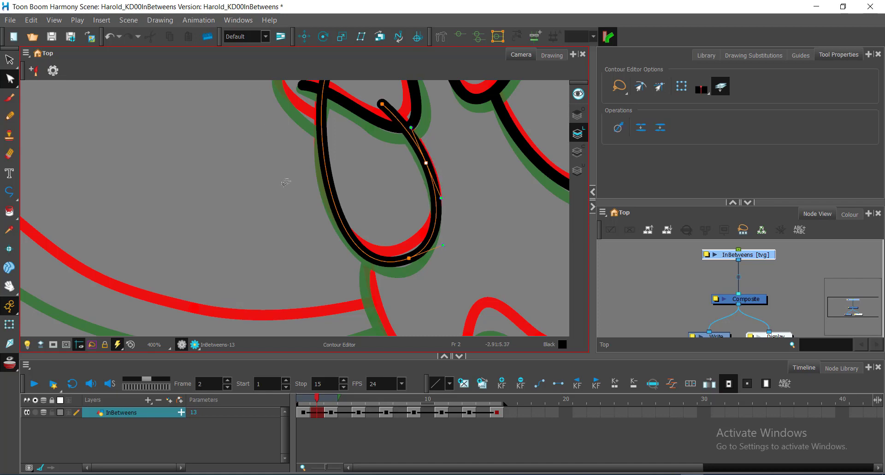
- Trim off both ends of the smaller eye's outline that overshoot the brow line, using the Cutter tool
key(7)
mouse_move(401, 104)
mouse_down()
mouse_move(376, 109)
mouse_move(395, 229)
mouse_up()
key(space)
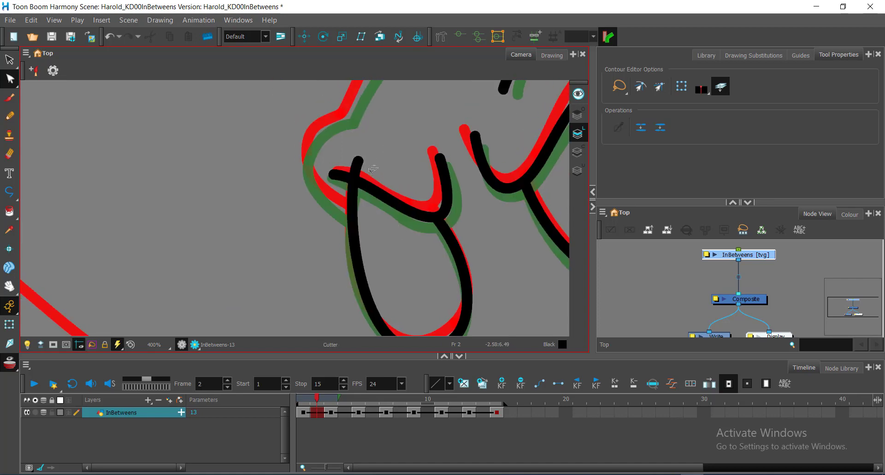
drag(370, 172, 318, 156)
scroll(467, 211, down, 1)
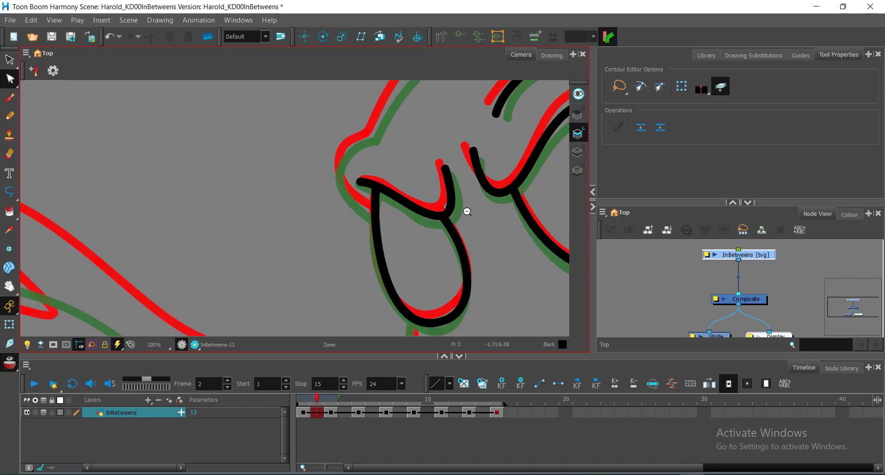
- Draw the top line of the head with the Polyline tool, from the forehead corner over the crown and down the back between the onion-skin lines
drag(467, 211, 282, 282)
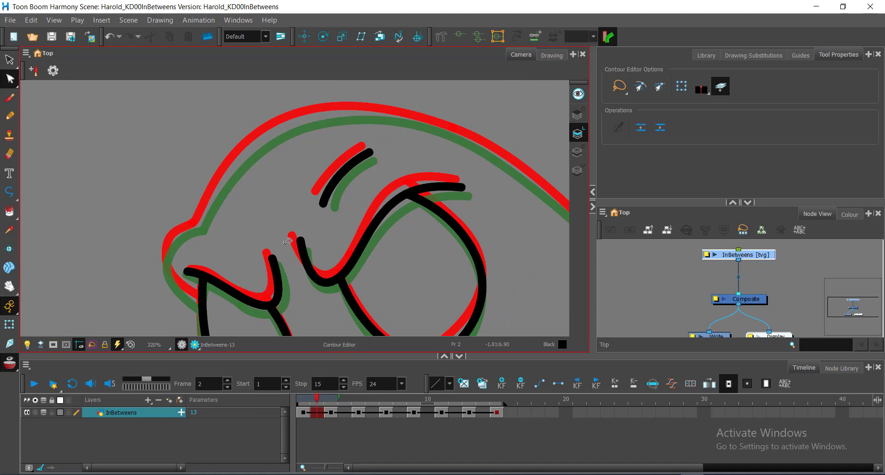
key(alt+y)
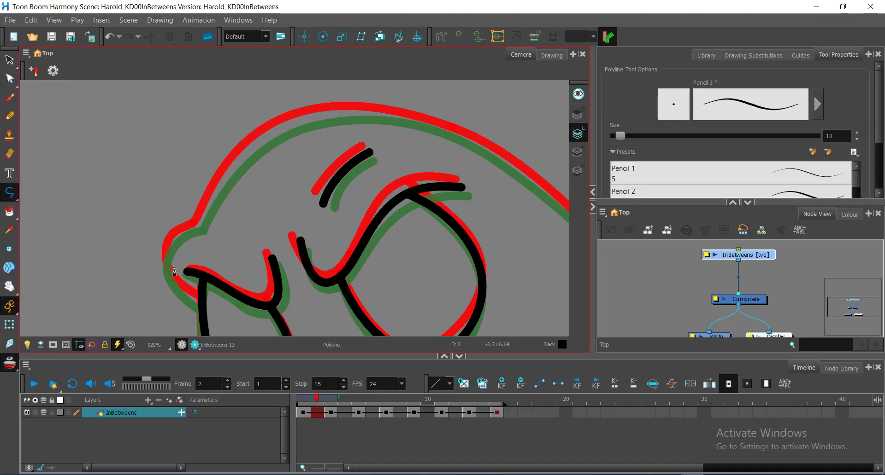
click(198, 228)
mouse_move(311, 119)
mouse_down()
mouse_move(351, 87)
mouse_move(345, 92)
mouse_up()
key(space)
mouse_move(484, 179)
mouse_down()
mouse_move(264, 133)
mouse_move(307, 150)
mouse_up()
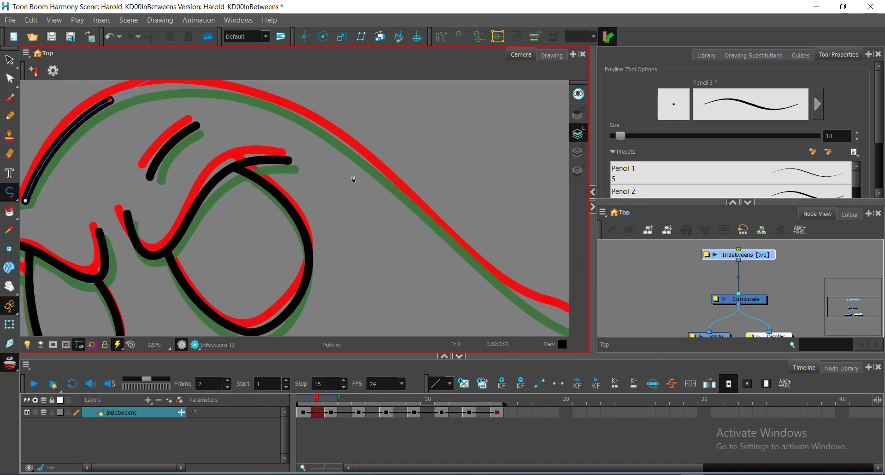
mouse_move(370, 165)
mouse_down()
mouse_move(424, 200)
mouse_move(430, 232)
mouse_move(299, 154)
mouse_up()
key(space)
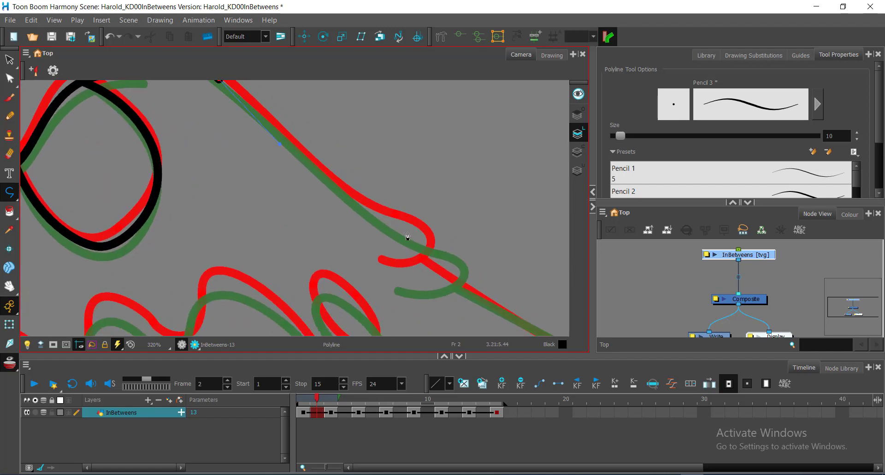
- Extend the head line into a hook-shaped curl at its far end, midway between the onion-skin hooks, and finish the stroke
drag(408, 232, 430, 236)
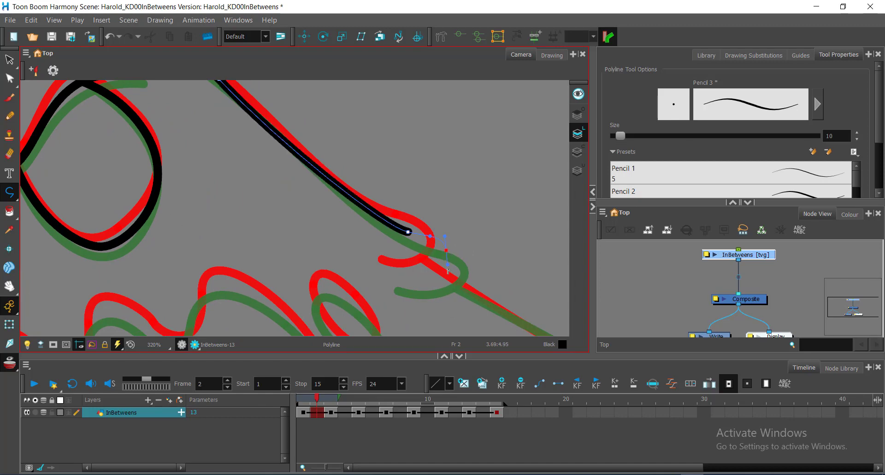
drag(449, 268, 450, 265)
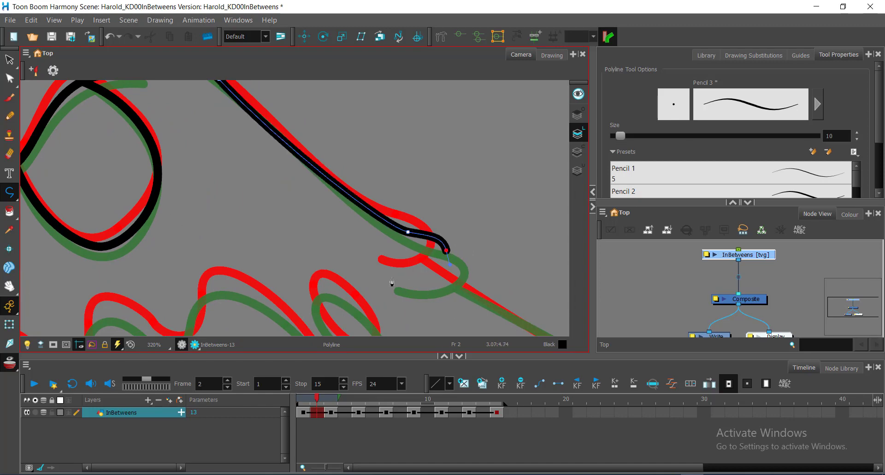
drag(353, 266, 354, 267)
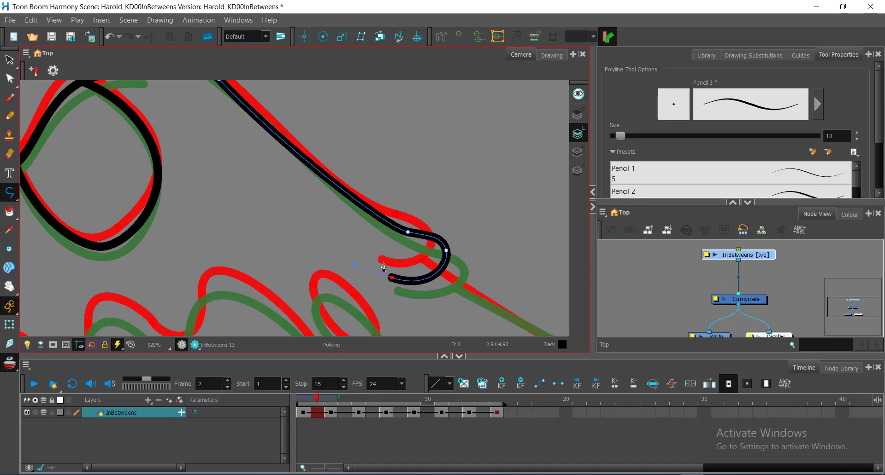
key(alt+q)
- Start a Polyline stroke inside the smaller eye and curve it outward around the rounded bump in front of that eye
key(space)
drag(475, 239, 421, 187)
scroll(421, 187, down, 2)
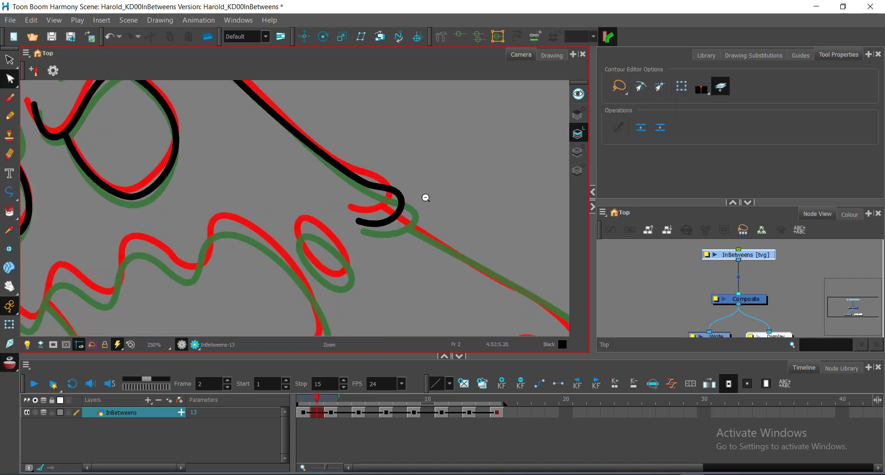
drag(293, 231, 409, 247)
scroll(336, 186, up, 2)
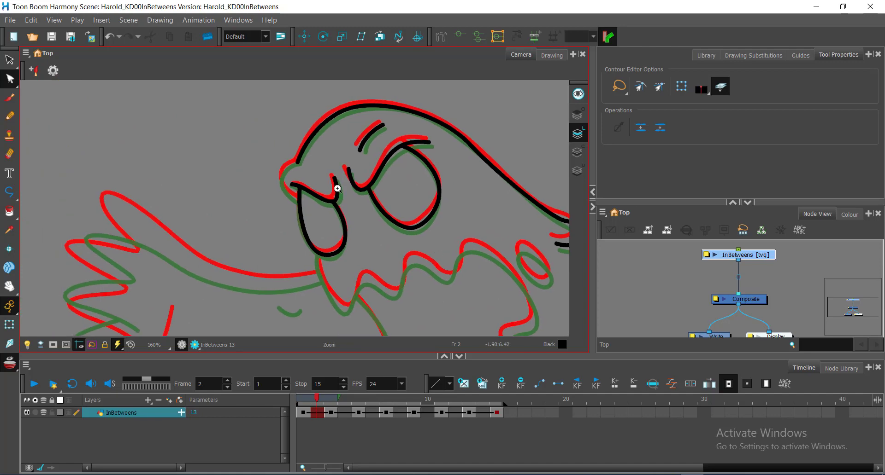
key(alt+minus)
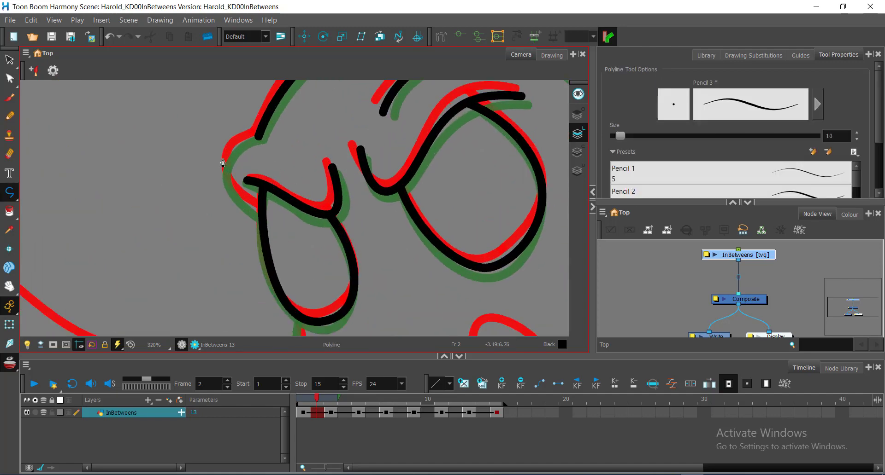
scroll(275, 169, up, 1)
drag(276, 168, 373, 190)
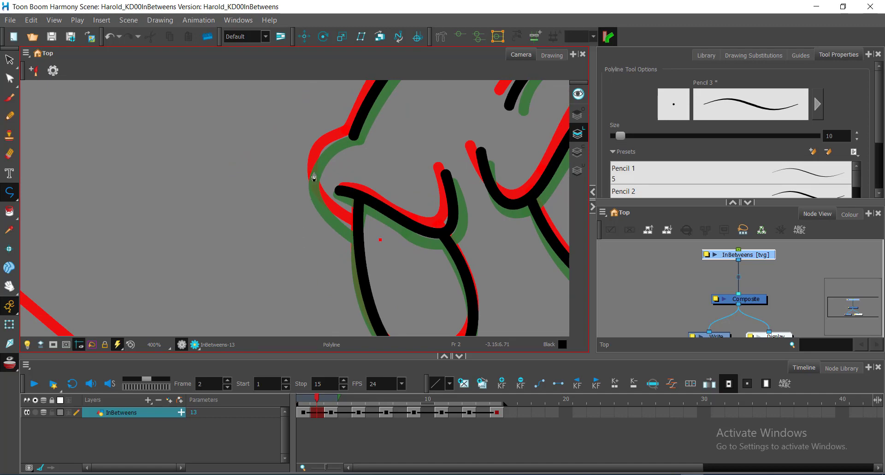
mouse_move(312, 172)
mouse_down()
mouse_move(325, 125)
mouse_move(373, 181)
mouse_up()
key(space)
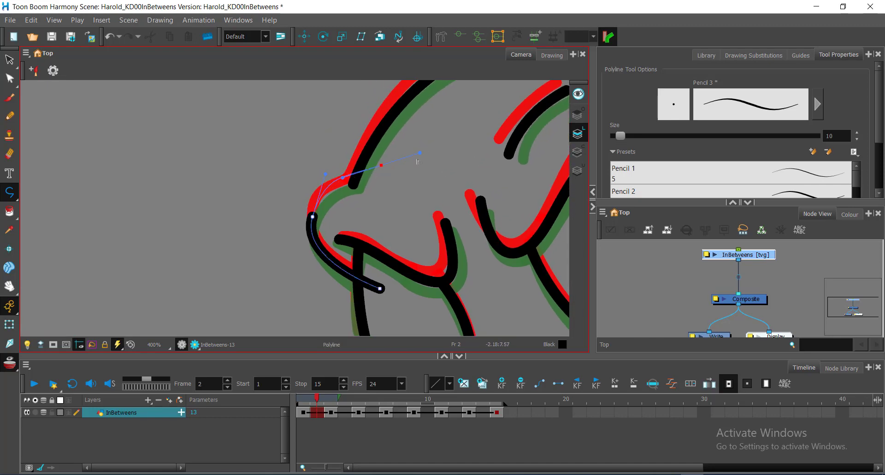
- Replace the bump stroke's last point with an end point placed clear of the head line, above the forehead corner
drag(381, 166, 415, 162)
key(BackSpace)
drag(342, 131, 367, 126)
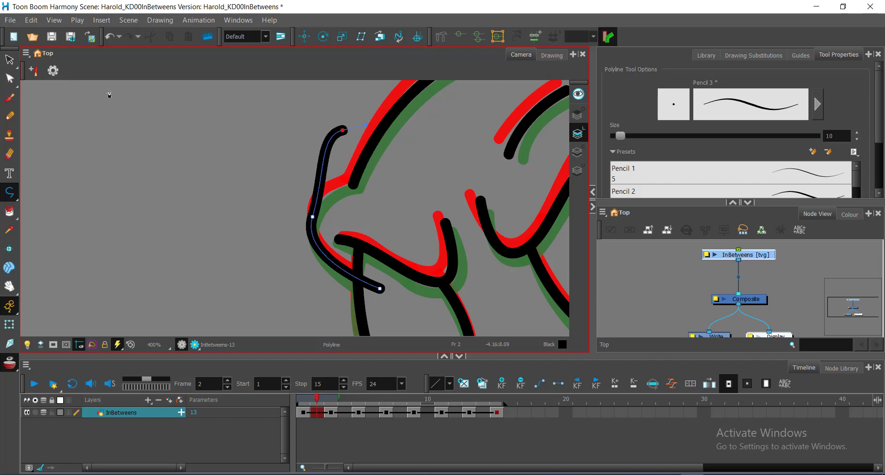
- Try moving the bump line's upper end onto the head line's front end with the Contour Editor, and undo the move
click(10, 78)
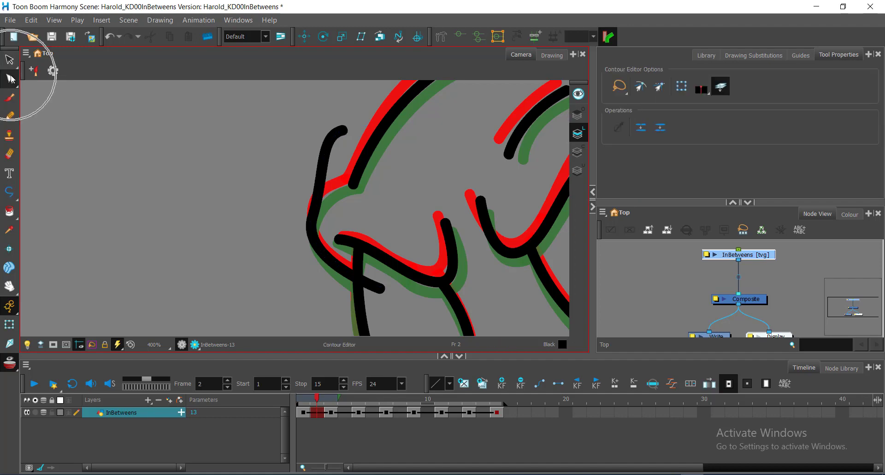
click(10, 80)
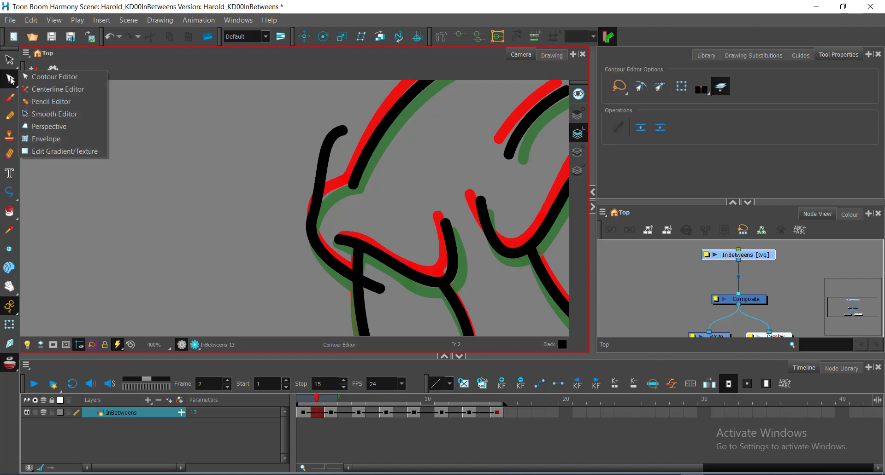
click(11, 80)
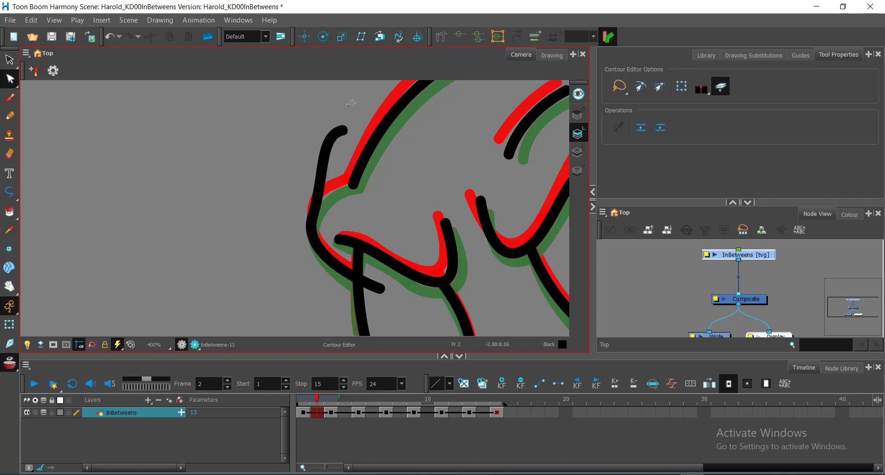
mouse_move(326, 127)
mouse_down()
mouse_move(339, 140)
mouse_move(357, 103)
mouse_up()
mouse_move(344, 131)
mouse_down()
mouse_move(323, 196)
mouse_move(352, 183)
mouse_up()
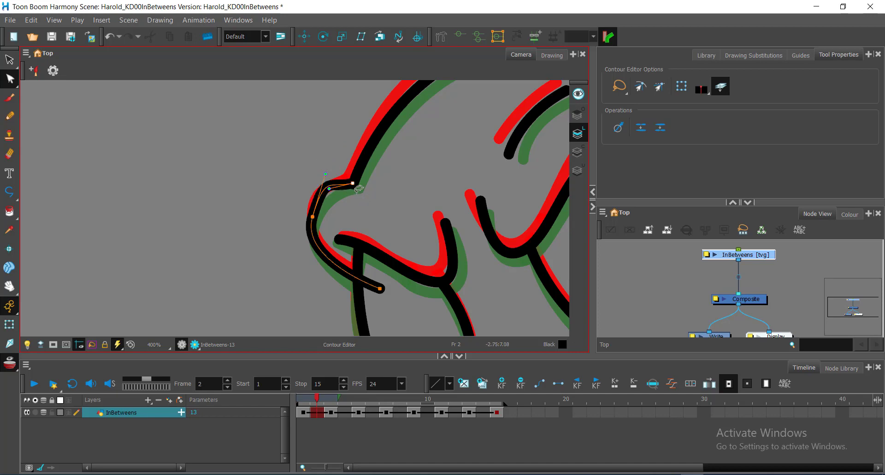
key(ctrl+z)
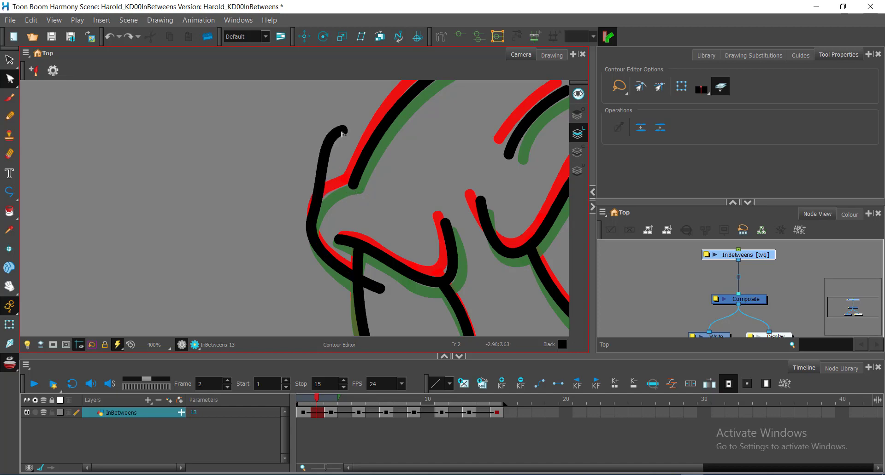
- Turn on Snap to Contour and move the bump line's upper end onto the head line's front end to join the two strokes
click(354, 187)
mouse_move(349, 145)
mouse_down()
mouse_move(351, 112)
mouse_move(337, 116)
mouse_move(330, 146)
mouse_move(355, 139)
mouse_up()
click(12, 79)
click(362, 151)
mouse_move(350, 112)
mouse_down()
mouse_move(337, 137)
mouse_move(354, 128)
mouse_up()
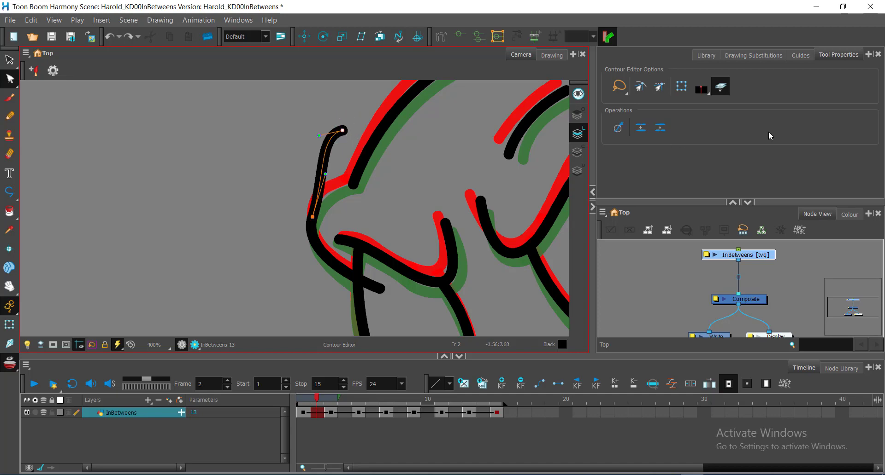
click(842, 57)
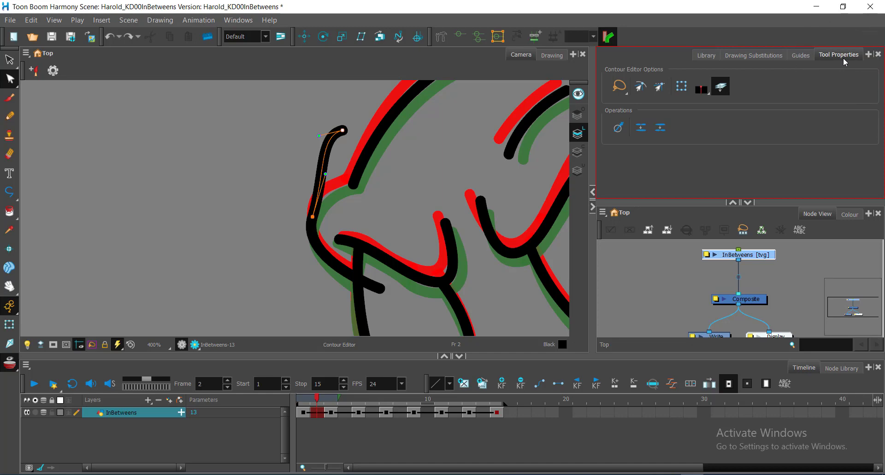
key(ctrl)
click(640, 92)
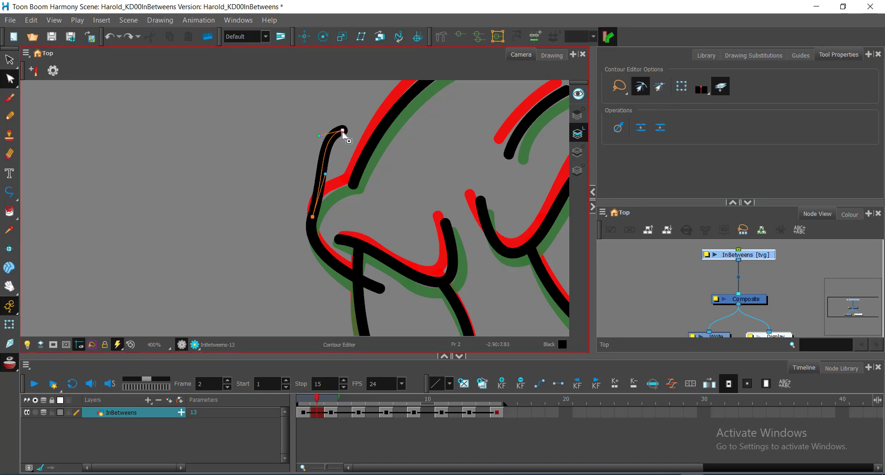
mouse_move(342, 131)
mouse_down()
mouse_move(369, 144)
mouse_move(309, 132)
mouse_move(344, 129)
mouse_move(302, 102)
mouse_move(353, 185)
mouse_move(349, 197)
mouse_move(332, 202)
mouse_move(352, 199)
mouse_move(353, 187)
mouse_up()
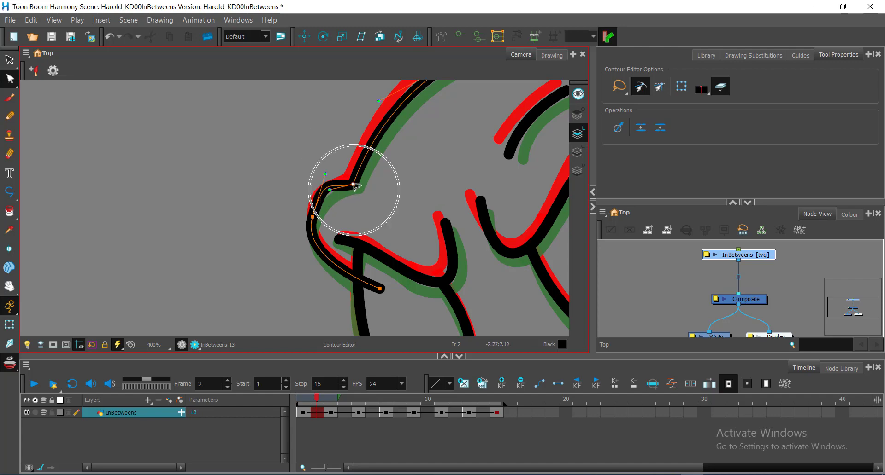
click(356, 189)
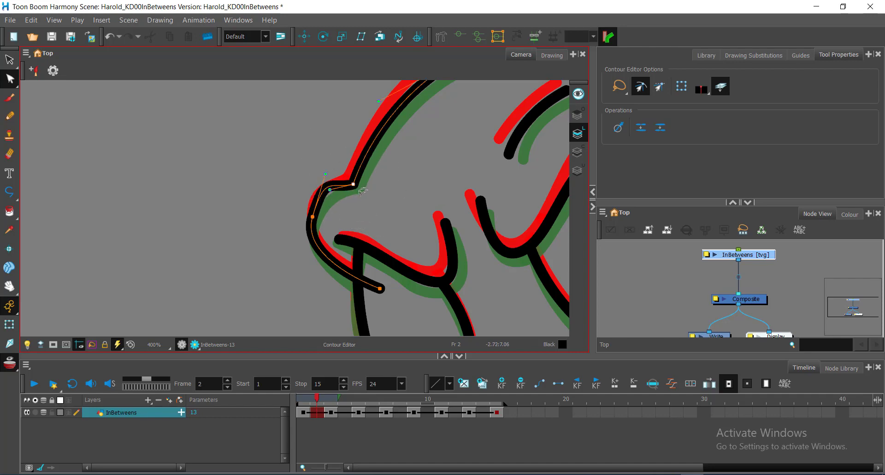
key(ctrl)
key(ctrl)
click(371, 186)
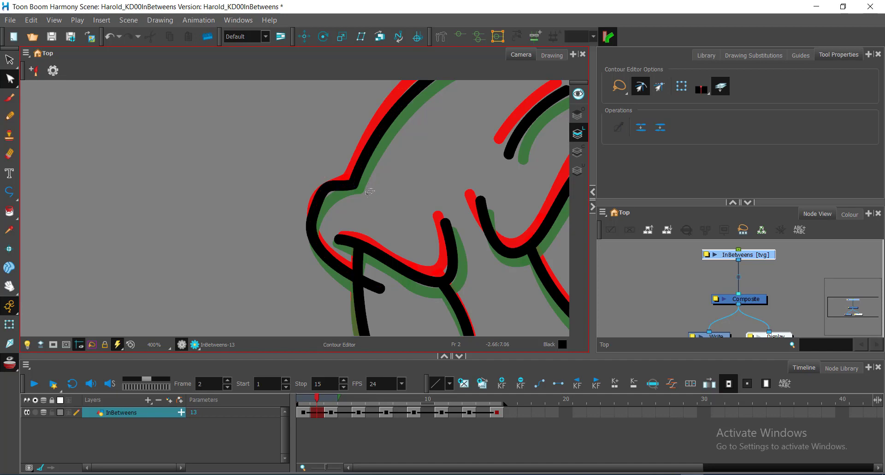
mouse_move(372, 192)
mouse_down()
mouse_move(365, 162)
mouse_move(324, 171)
mouse_move(338, 205)
mouse_move(384, 207)
mouse_move(365, 168)
mouse_move(338, 172)
mouse_move(337, 194)
mouse_move(364, 189)
mouse_up()
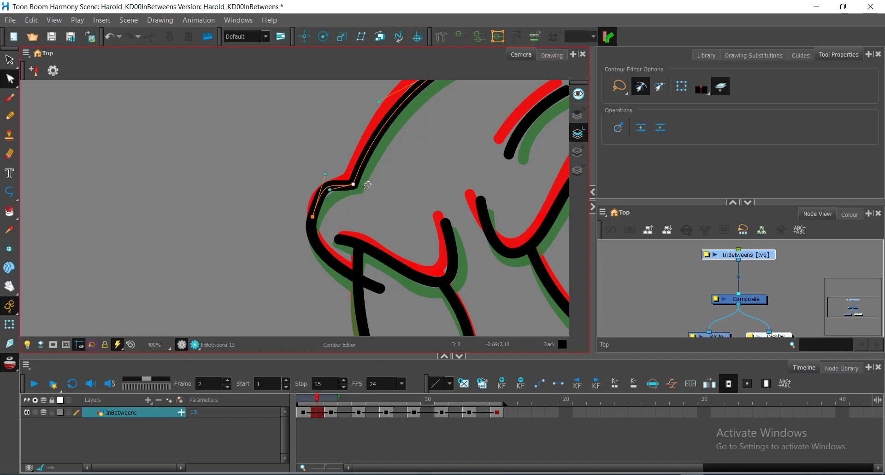
click(644, 128)
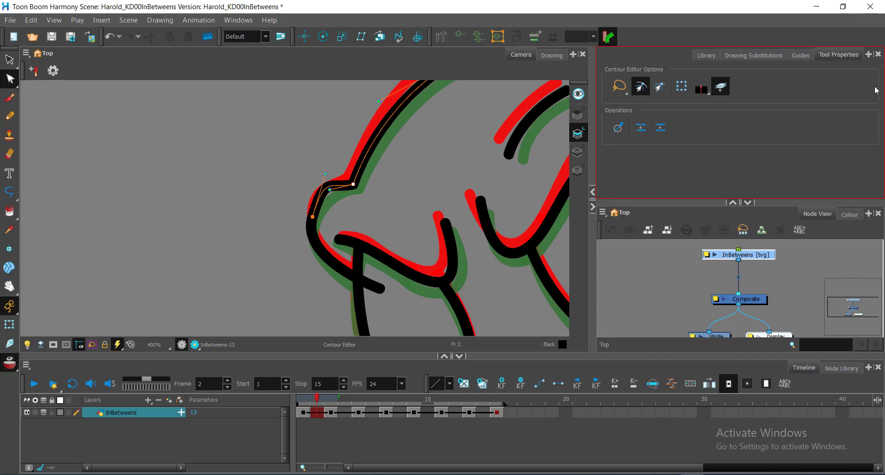
click(835, 59)
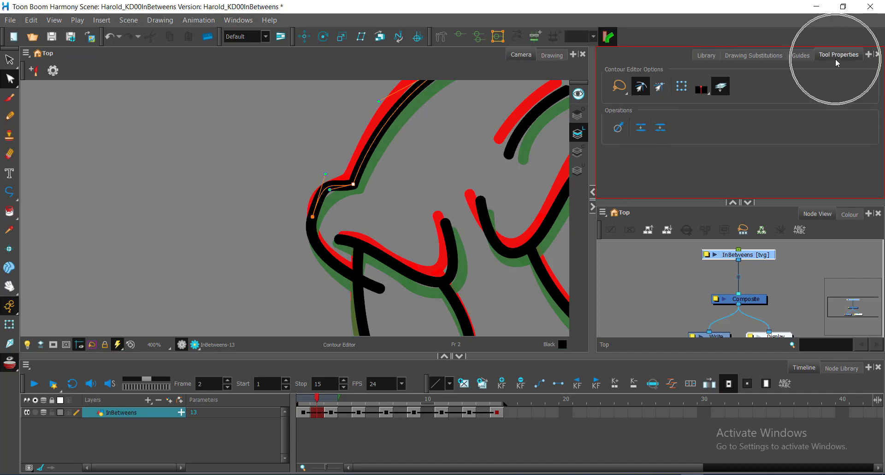
click(642, 131)
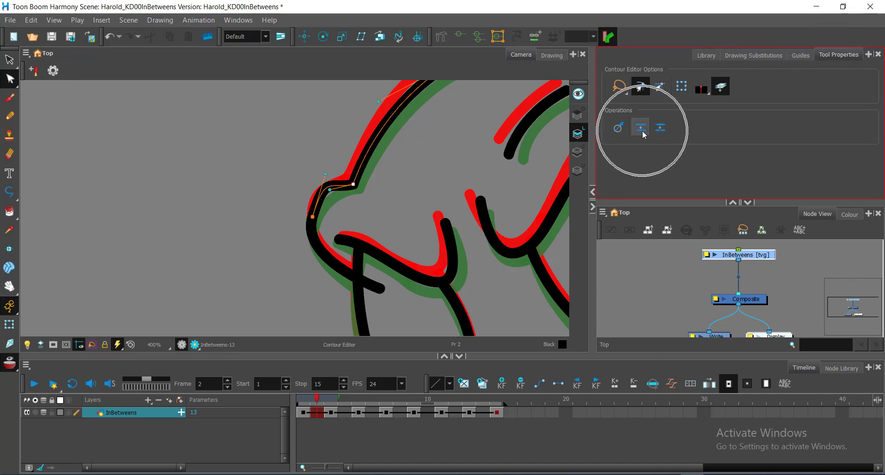
click(643, 133)
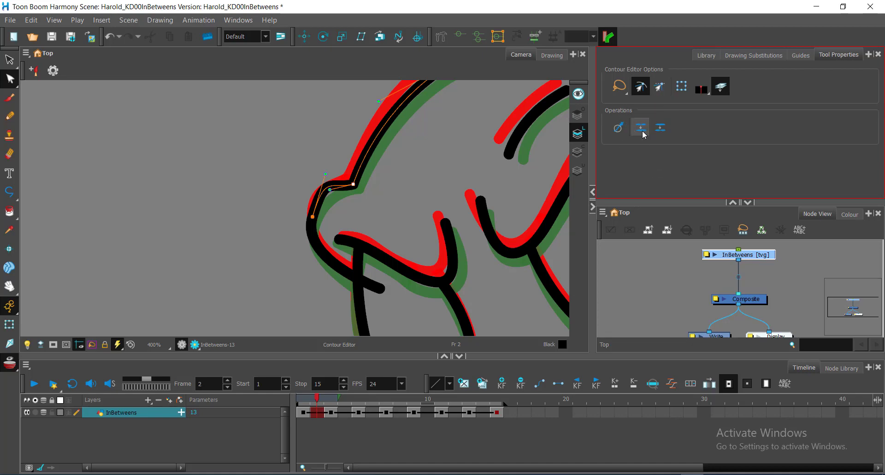
click(644, 134)
click(643, 132)
- Reshape the upper curve of the bump beside the joint by adjusting its handles so it runs between the onion-skin lines
click(365, 187)
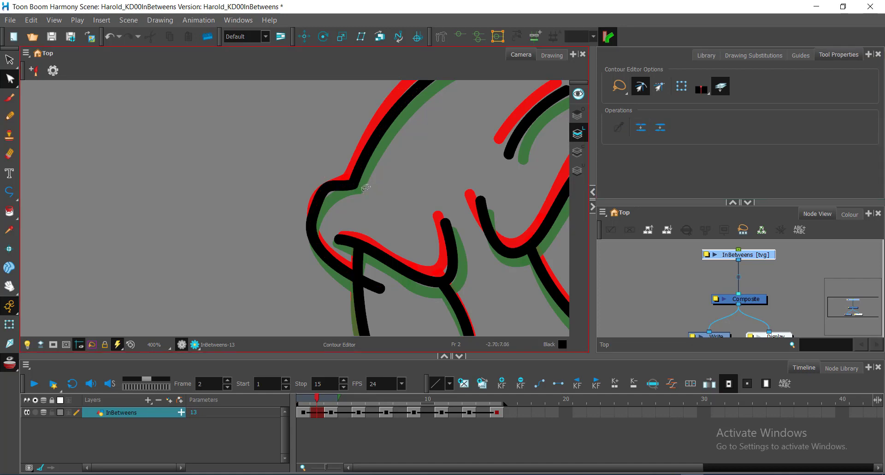
click(355, 197)
click(358, 197)
click(355, 188)
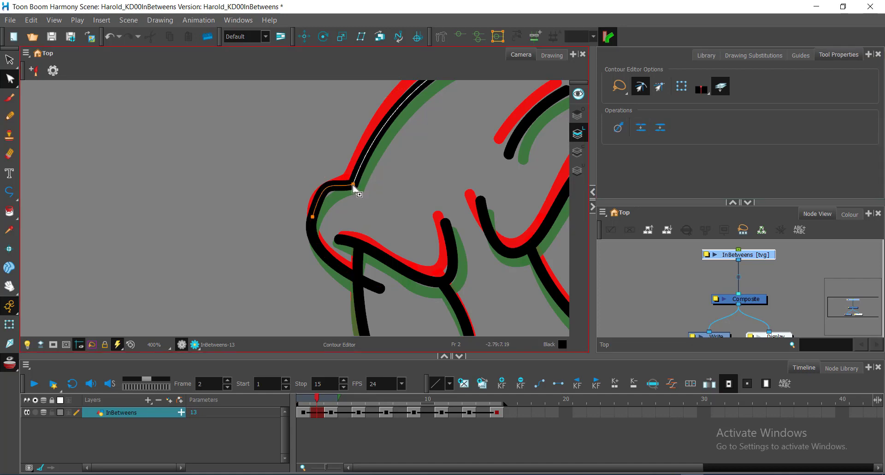
click(325, 186)
drag(323, 188, 337, 189)
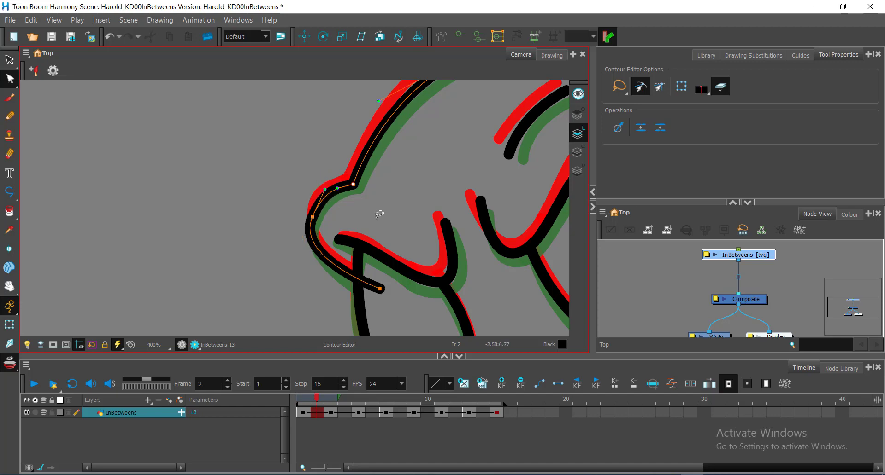
key(space)
drag(399, 228, 360, 176)
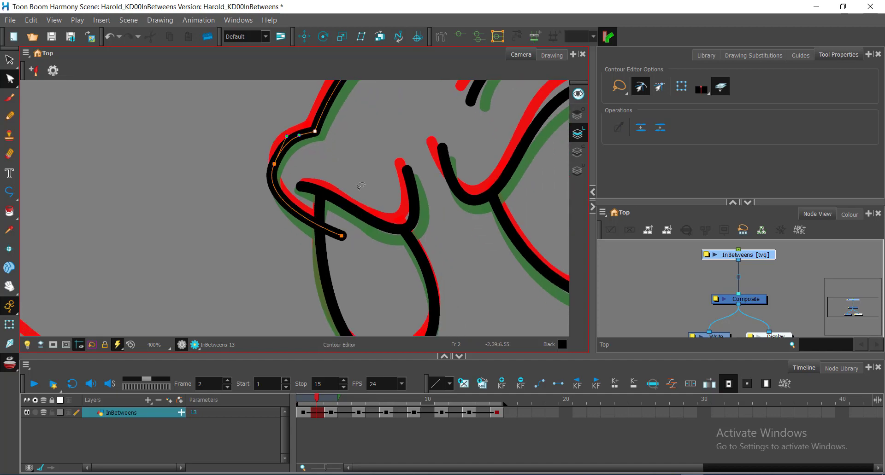
- Cut off the excess of the forehead bump line inside the front eye with the Cutter, and save the scene
key(t)
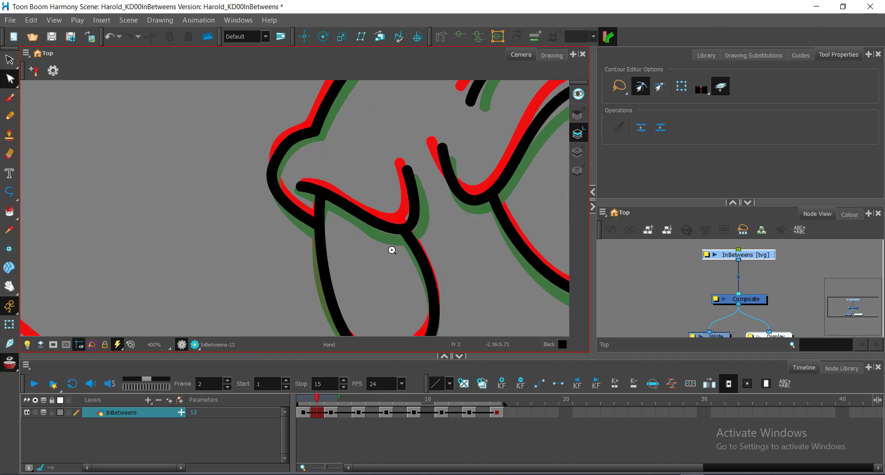
scroll(393, 251, down, 2)
drag(393, 250, 360, 214)
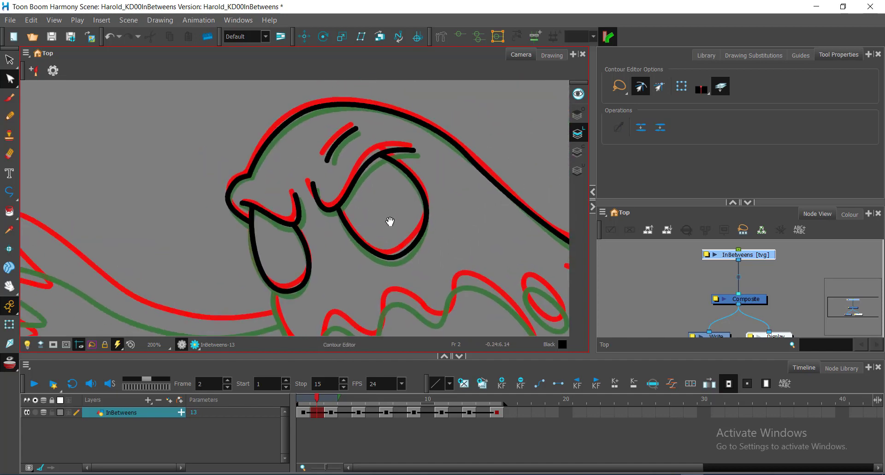
key(ctrl+s)
key(space)
mouse_move(339, 218)
mouse_down()
mouse_move(364, 217)
mouse_move(365, 202)
mouse_move(344, 230)
mouse_move(334, 230)
mouse_up()
scroll(365, 202, up, 1)
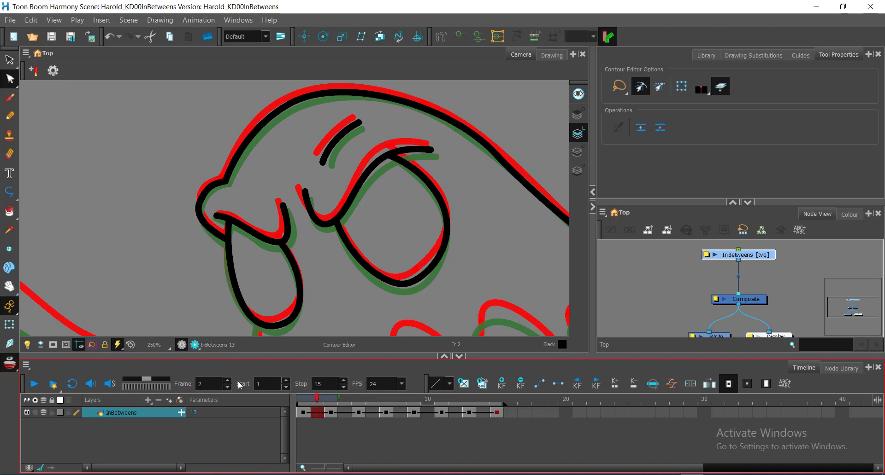
- Turn Onion Skin off and scrub through frames 1 to 3 to check how the head in-between moves
click(8, 365)
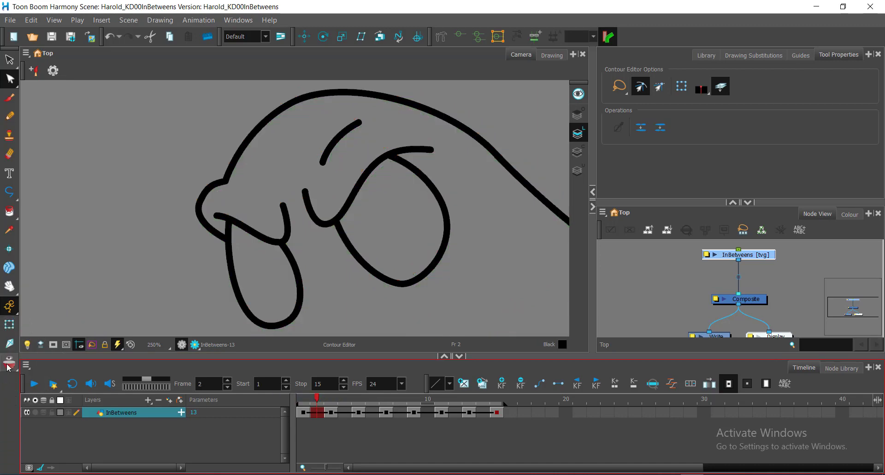
click(8, 366)
click(9, 365)
click(8, 365)
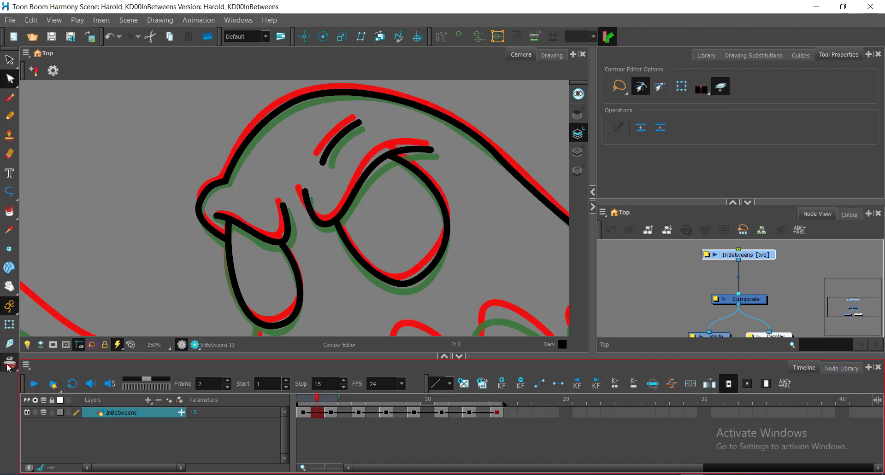
click(8, 366)
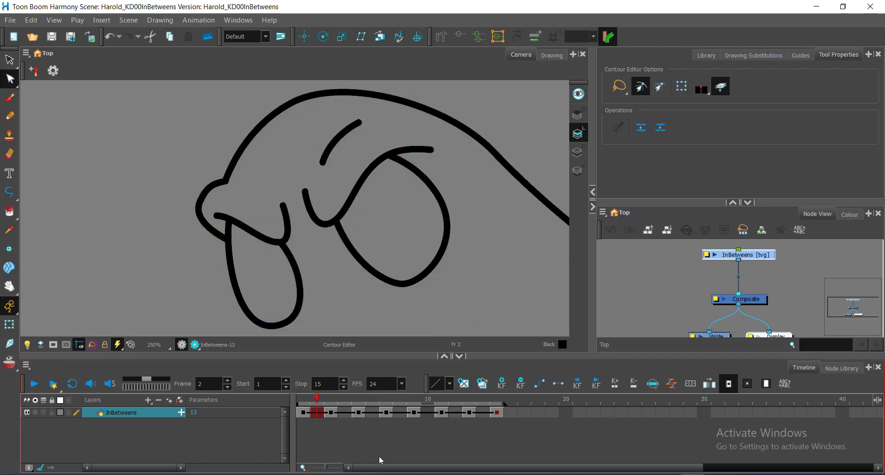
click(302, 401)
mouse_move(302, 400)
mouse_down()
mouse_move(333, 407)
mouse_move(296, 402)
mouse_move(331, 402)
mouse_move(309, 403)
mouse_up()
mouse_move(332, 402)
mouse_down()
mouse_move(303, 409)
mouse_move(336, 412)
mouse_move(300, 410)
mouse_move(334, 412)
mouse_up()
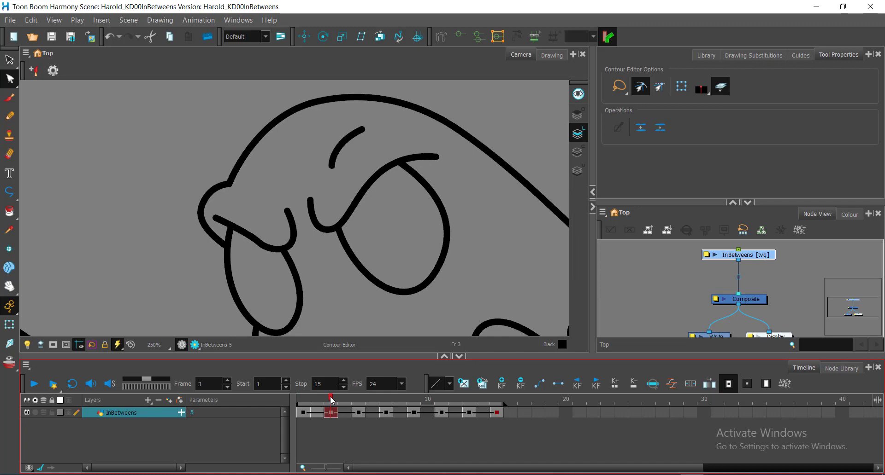
mouse_move(348, 400)
mouse_down()
mouse_move(343, 404)
mouse_move(356, 407)
mouse_move(291, 397)
mouse_move(340, 411)
mouse_move(300, 406)
mouse_move(331, 405)
mouse_up()
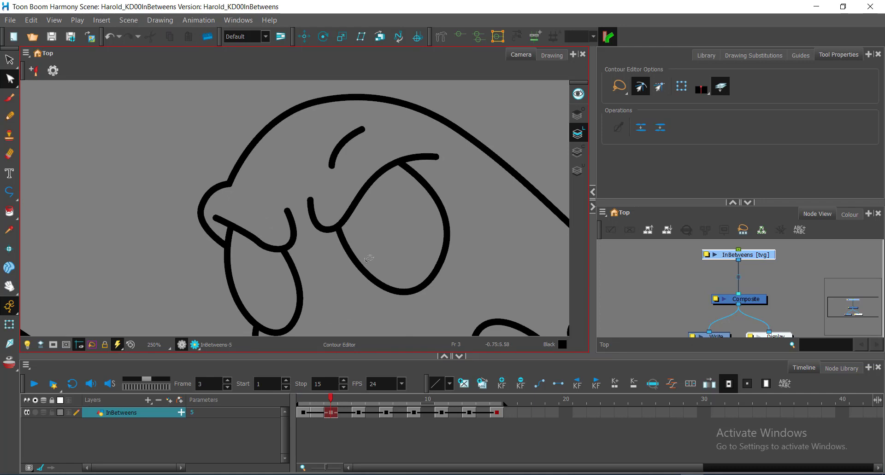
- Return to frame 2 and turn Onion Skin back on to continue with the mouth area
click(398, 279)
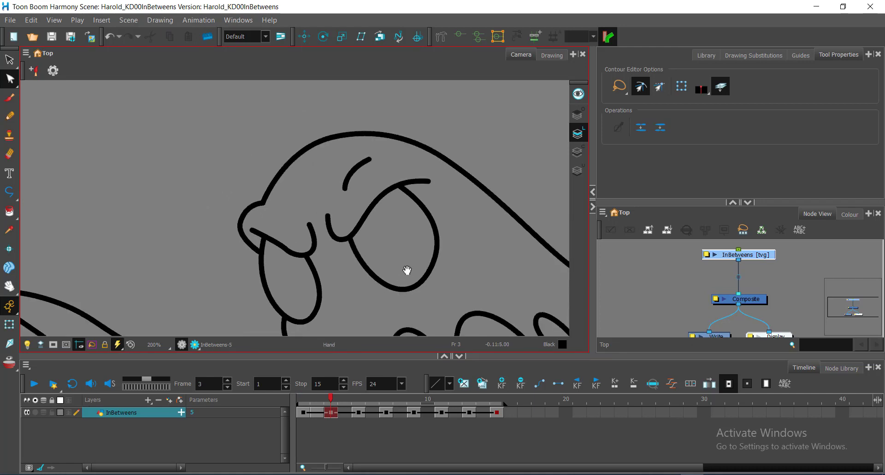
drag(406, 272, 426, 200)
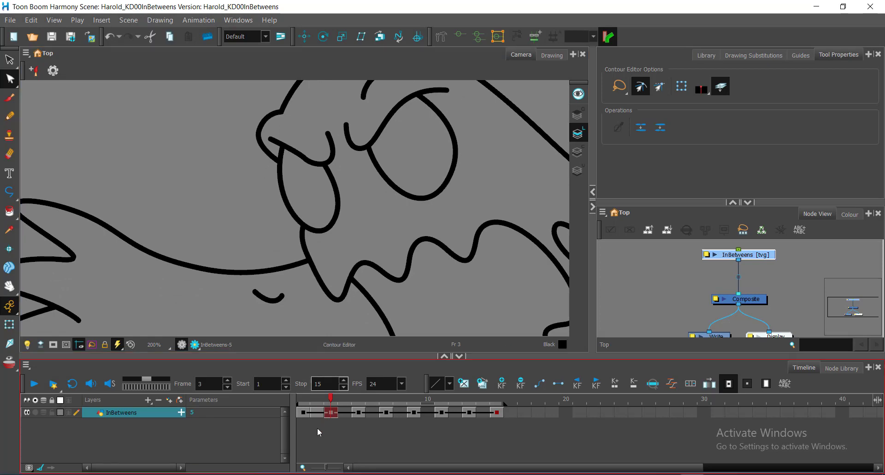
click(316, 401)
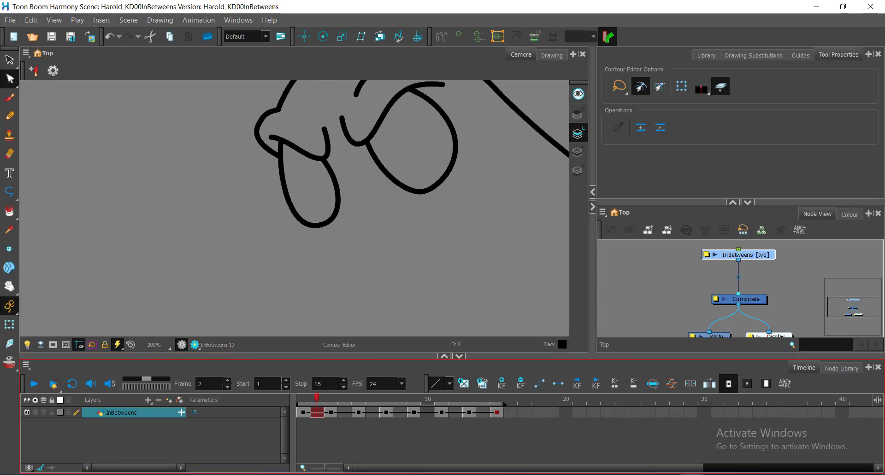
click(8, 365)
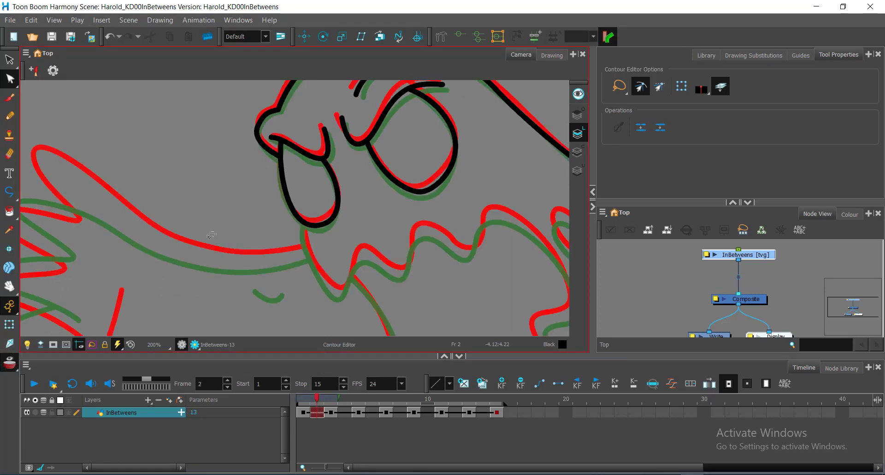
- Draw the jagged upper mouth line with the Polyline tool between the onion-skin lines, from the front eye around the rear mouth corner
drag(369, 262, 329, 231)
key(alt+underscore)
scroll(300, 200, up, 1)
drag(293, 197, 288, 183)
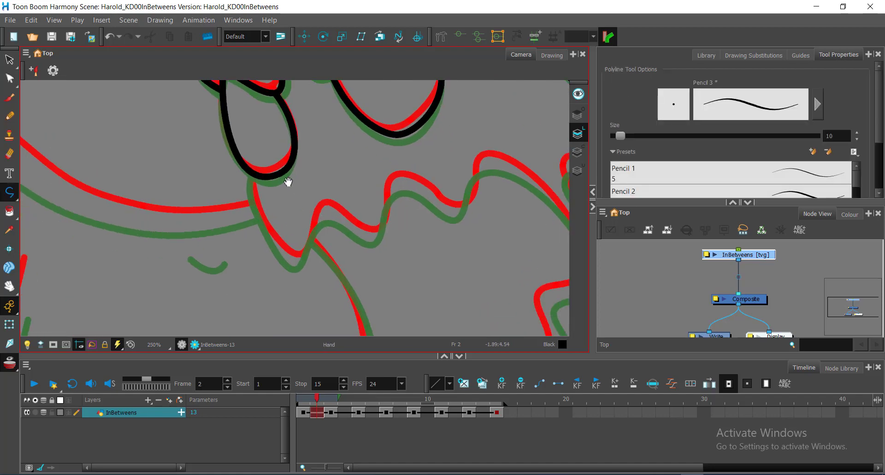
drag(305, 264, 332, 286)
drag(325, 214, 335, 213)
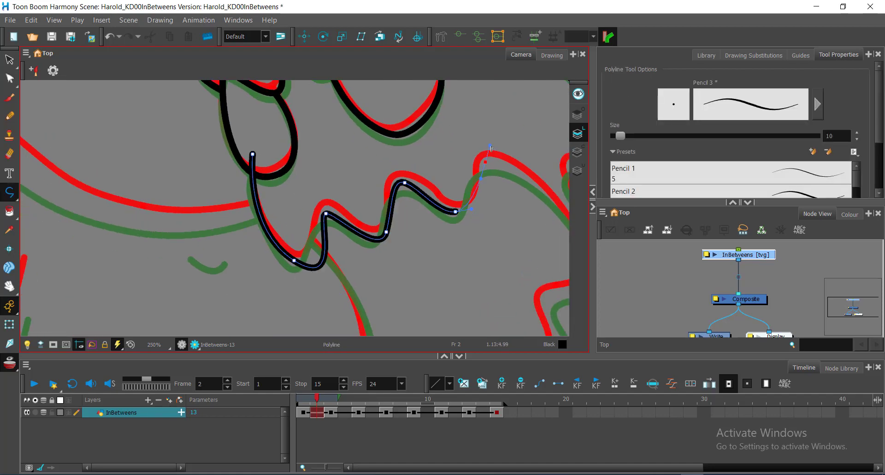
drag(490, 147, 490, 146)
drag(490, 148, 342, 122)
drag(437, 262, 411, 312)
drag(334, 185, 372, 101)
mouse_move(436, 193)
mouse_down()
mouse_move(436, 207)
mouse_move(438, 186)
mouse_up()
mouse_move(443, 235)
mouse_down()
mouse_move(418, 236)
mouse_move(349, 272)
mouse_up()
- Reshape the rearmost peak of the upper mouth line with the Contour Editor so it runs midway between the onion-skin lines
key(alt+q)
click(408, 191)
mouse_move(382, 241)
mouse_down()
mouse_move(387, 214)
mouse_move(363, 225)
mouse_move(366, 207)
mouse_up()
scroll(363, 225, up, 1)
drag(365, 205, 411, 299)
drag(325, 112, 332, 118)
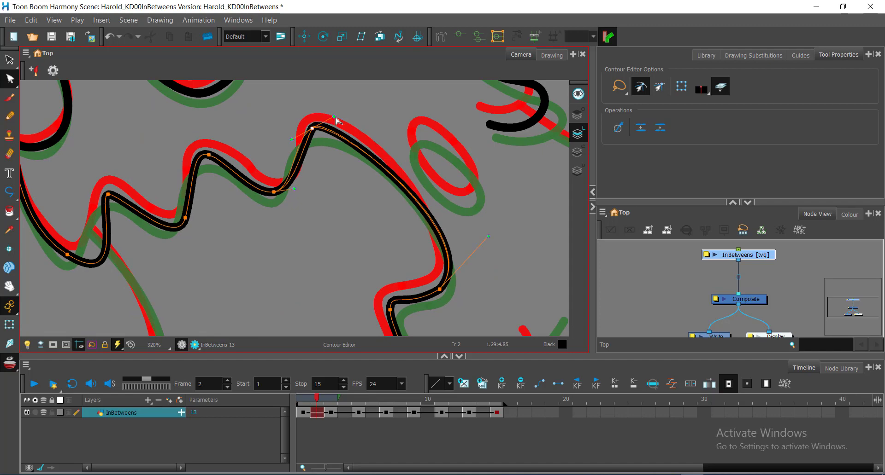
drag(293, 189, 295, 191)
drag(337, 197, 343, 198)
click(320, 132)
click(640, 86)
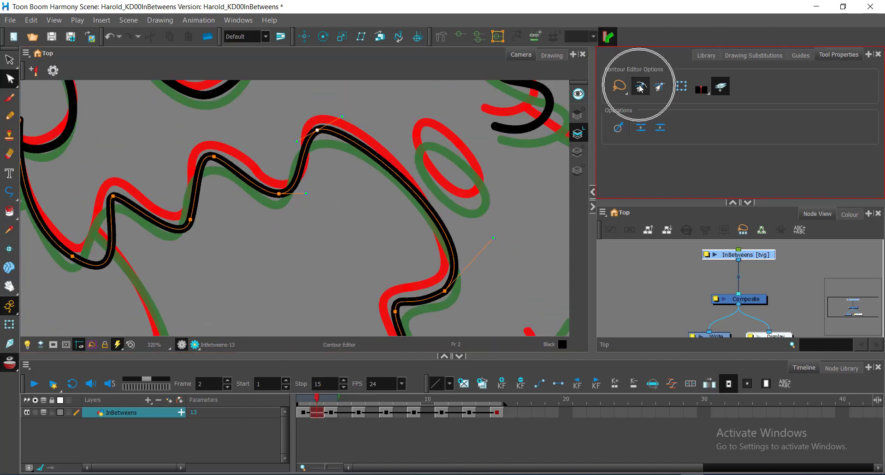
drag(320, 131, 320, 133)
drag(377, 153, 376, 156)
- Draw the wavy lower mouth line with the Polyline tool between the onion-skin lines, joining it to the upper mouth line's end
mouse_move(397, 297)
mouse_down()
mouse_move(391, 211)
mouse_move(399, 213)
mouse_up()
mouse_move(403, 249)
mouse_down()
mouse_move(441, 183)
mouse_move(505, 144)
mouse_up()
key(alt+underscore)
mouse_move(238, 294)
mouse_down()
mouse_move(237, 259)
mouse_move(271, 232)
mouse_up()
drag(321, 194, 337, 189)
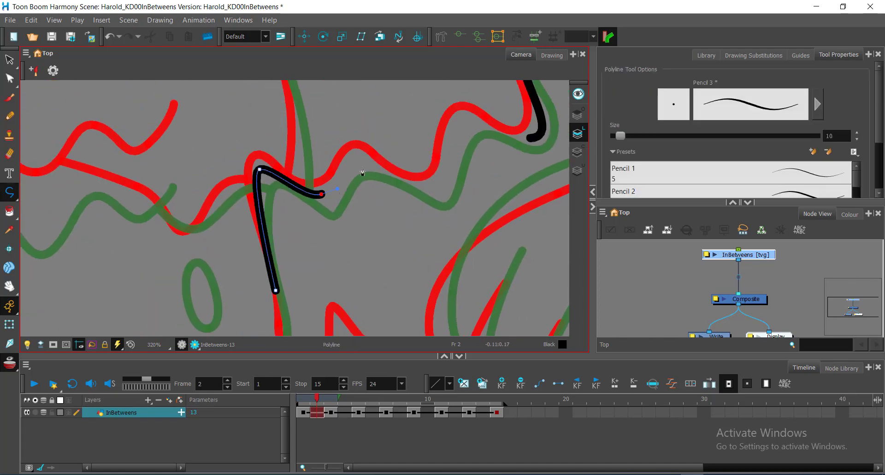
drag(451, 190, 451, 190)
drag(440, 166, 304, 198)
drag(325, 158, 338, 146)
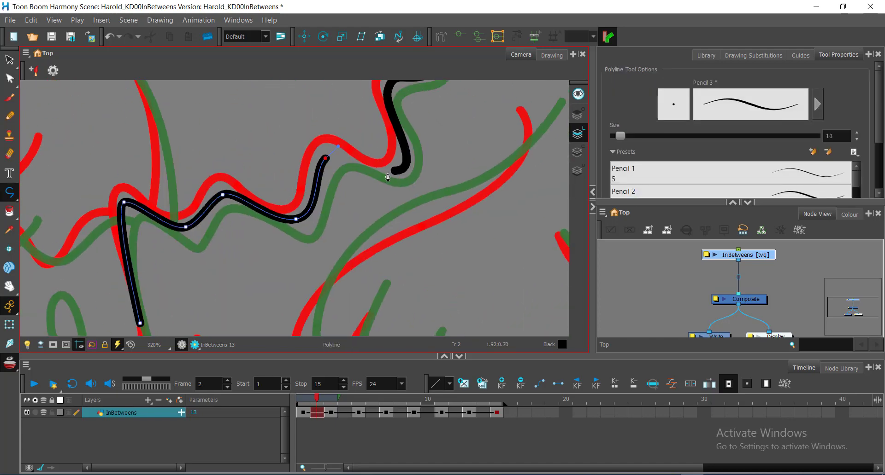
click(398, 181)
- Smooth the lower mouth line beside its joint with the upper line by adjusting the curve handles in the Contour Editor
key(alt+q)
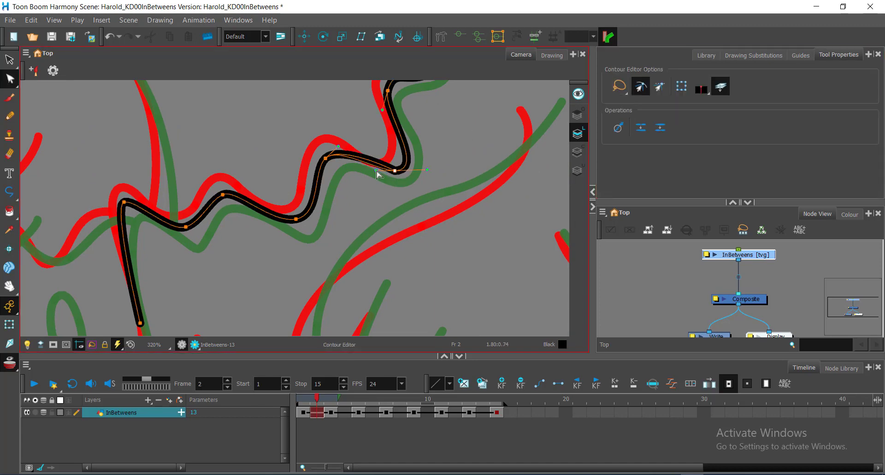
drag(377, 171, 376, 172)
drag(338, 147, 330, 154)
drag(376, 174, 371, 171)
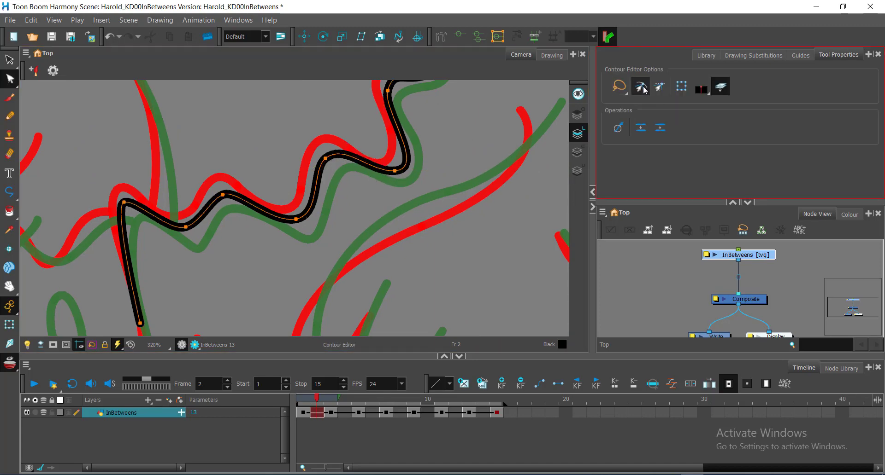
- Turn off Snap to Contour and move the lower mouth line's peak and dip points midway between the onion-skin lines
mouse_move(319, 199)
mouse_down()
mouse_move(330, 223)
mouse_move(323, 208)
mouse_up()
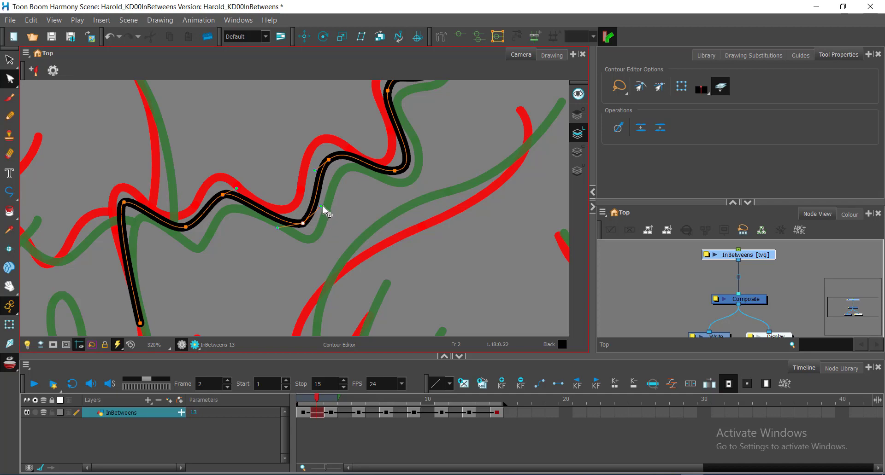
drag(316, 170, 310, 168)
drag(225, 178, 346, 144)
drag(306, 195, 312, 200)
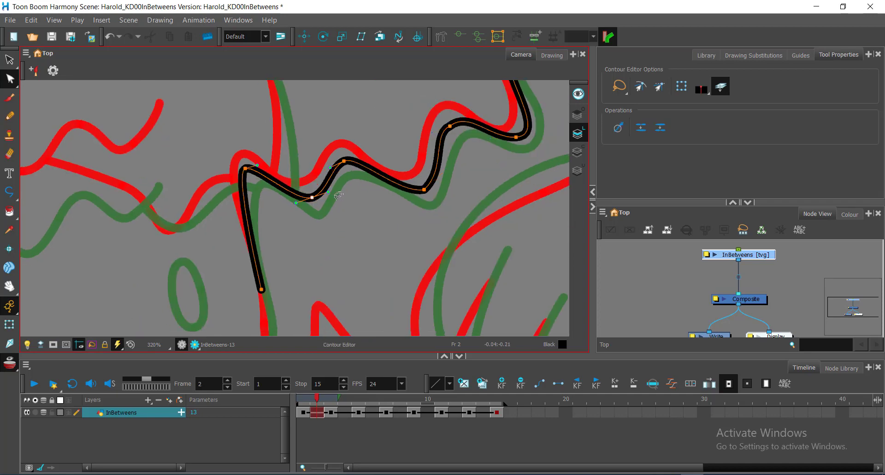
drag(369, 141, 413, 115)
drag(371, 146, 374, 145)
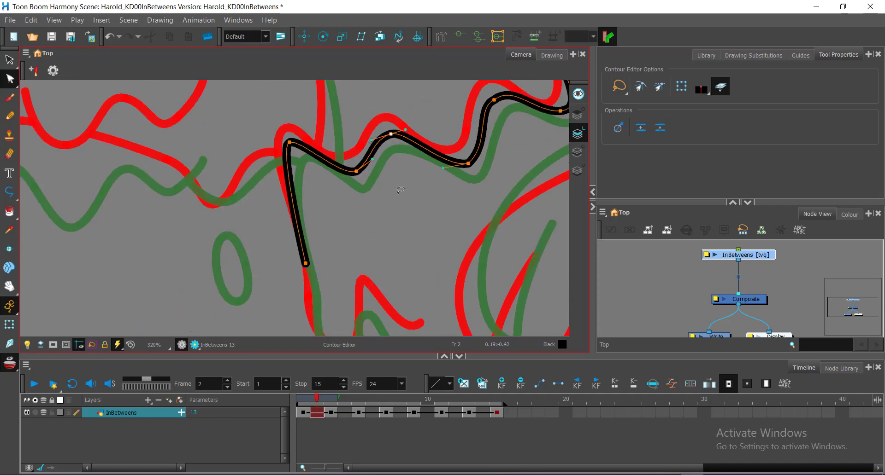
drag(353, 185, 390, 174)
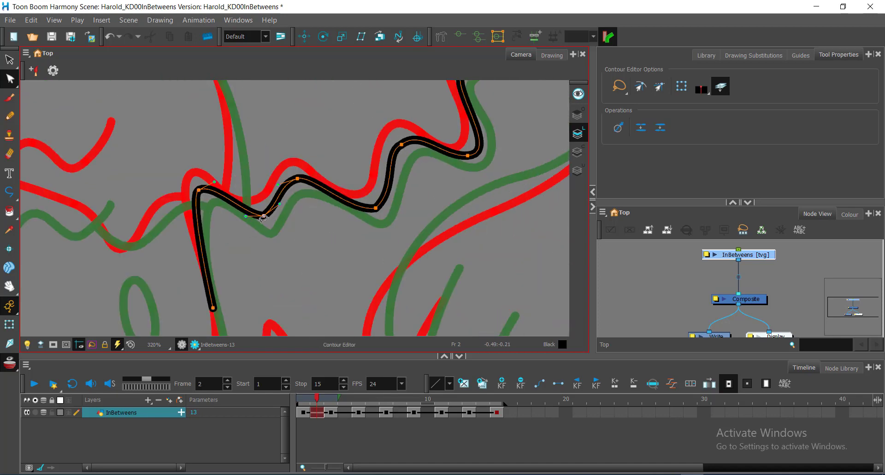
- Reshape the upper mouth line's first dip below the front eye so it narrows and follows the onion-skin lines
scroll(263, 218, down, 1)
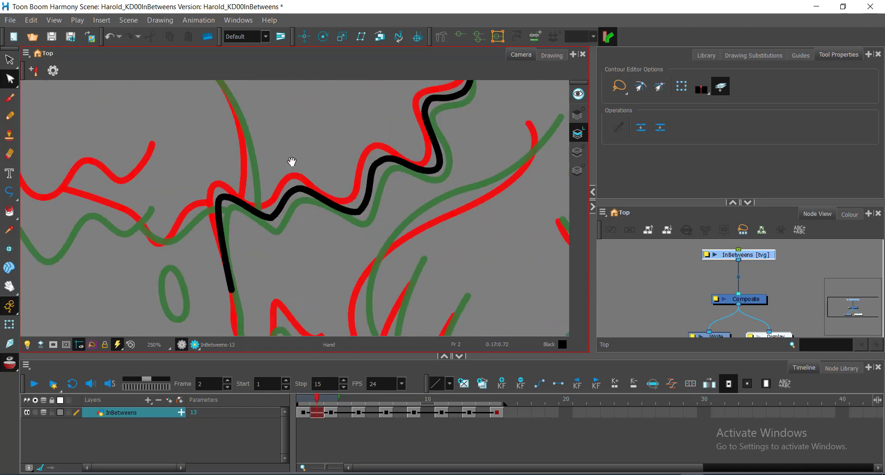
drag(276, 172, 393, 215)
drag(397, 152, 462, 244)
scroll(390, 220, up, 1)
click(391, 220)
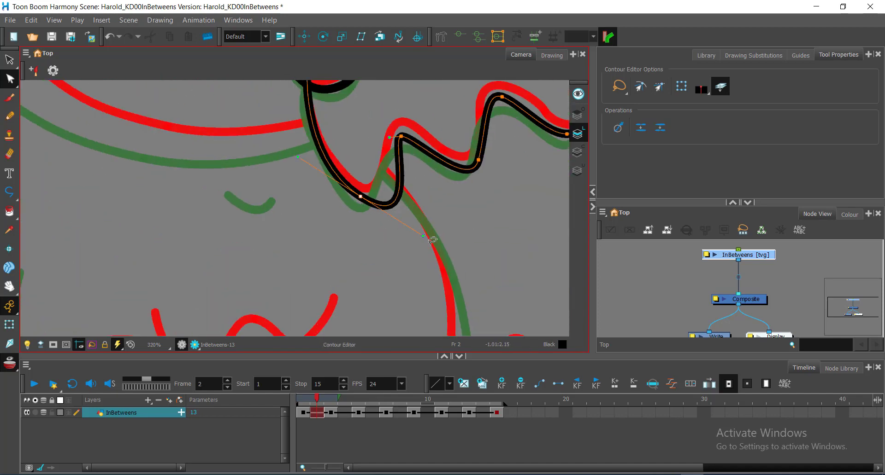
drag(384, 208, 384, 209)
drag(403, 138, 386, 164)
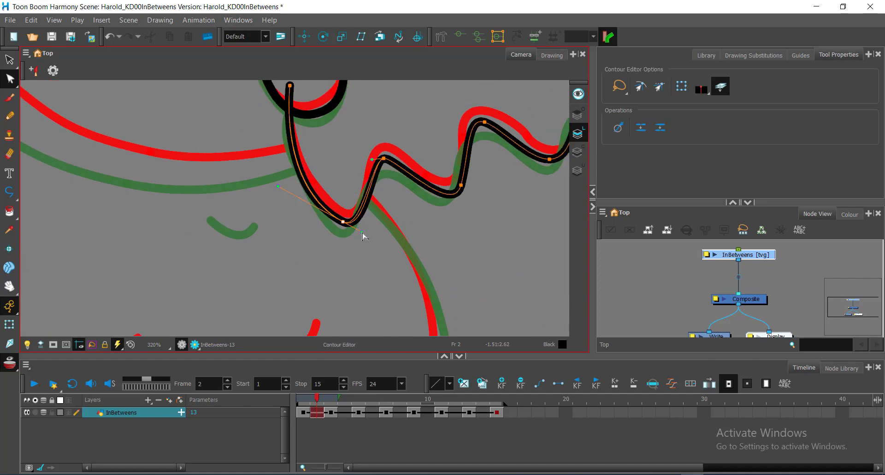
drag(362, 233, 362, 234)
- Draw the curved line between the upper and lower mouth lines with the Polyline tool, and refine it with the Contour Editor
scroll(362, 234, down, 1)
drag(370, 194, 399, 198)
scroll(433, 164, up, 1)
drag(434, 286, 432, 214)
key(alt+underscore)
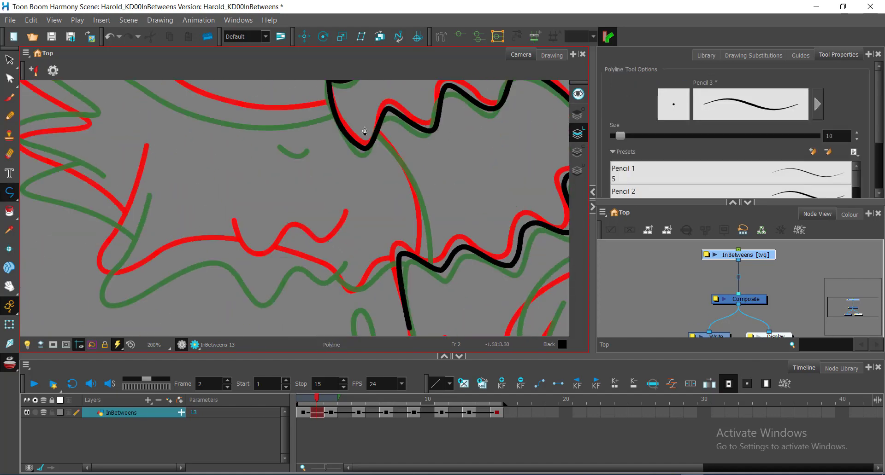
drag(393, 362, 393, 362)
key(alt+q)
drag(365, 126, 363, 123)
mouse_move(420, 269)
mouse_down()
mouse_move(443, 203)
mouse_move(438, 231)
mouse_move(416, 224)
mouse_up()
scroll(452, 185, up, 2)
click(435, 229)
- Cut off the connecting curve's excess ends at the upper and lower mouth lines with the Cutter, and save the scene
key(alt+t)
scroll(417, 223, down, 3)
scroll(417, 133, up, 3)
drag(416, 148, 416, 214)
drag(391, 166, 408, 150)
scroll(405, 159, down, 4)
drag(465, 213, 393, 211)
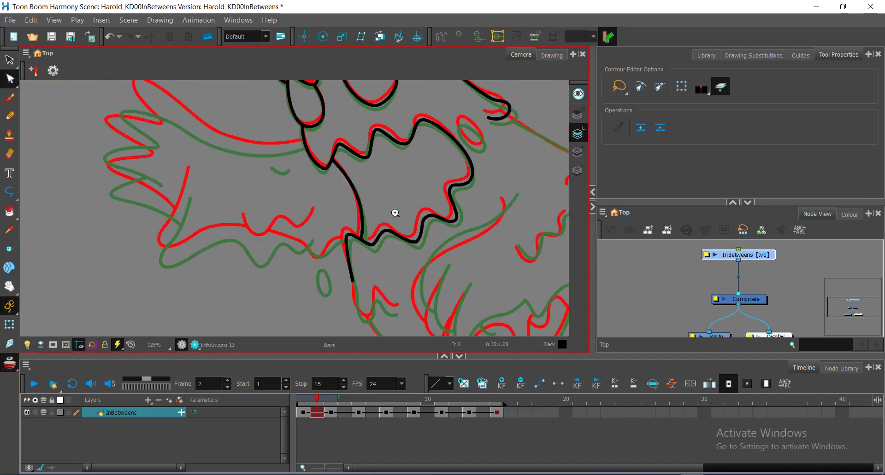
key(ctrl+s)
- Copy the oval behind the mouth from the frame 1 drawing and paste it into the drawing at frame 2
scroll(449, 164, up, 3)
drag(493, 137, 424, 198)
click(304, 400)
key(alt+s)
click(428, 143)
key(ctrl+c)
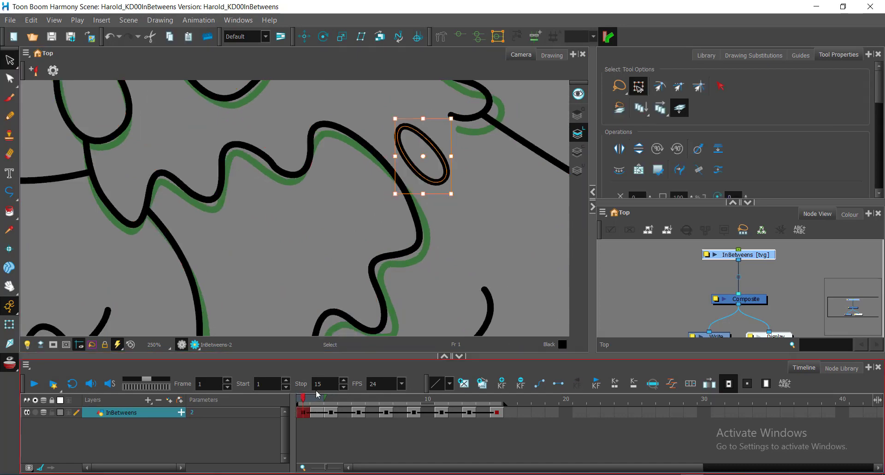
click(316, 400)
key(ctrl+v)
- Position the pasted oval midway between the red and green onion-skin ovals, and deselect it
drag(429, 143, 403, 133)
scroll(439, 153, up, 3)
click(492, 200)
key(ctrl+space)
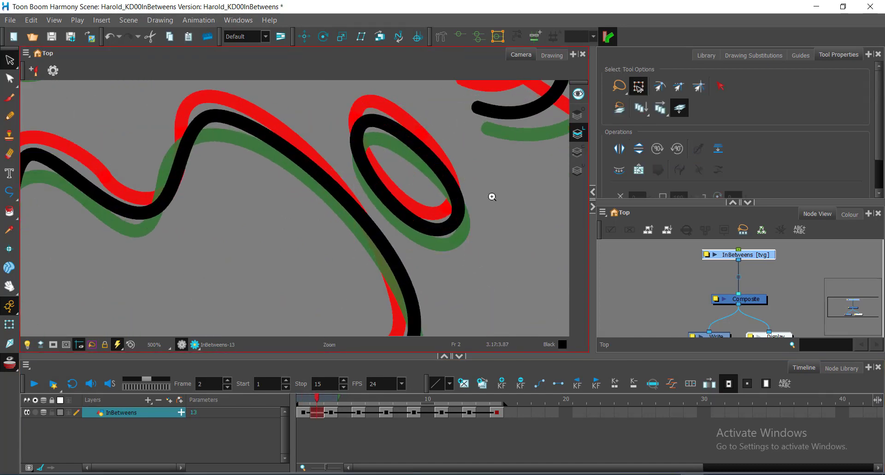
- Save the scene and draw the hooked stroke below the lower mouth line's loose end with the Polyline tool
scroll(492, 197, down, 4)
drag(433, 295, 379, 213)
drag(295, 285, 330, 195)
scroll(330, 195, up, 2)
key(ctrl+s)
key(alt+minus)
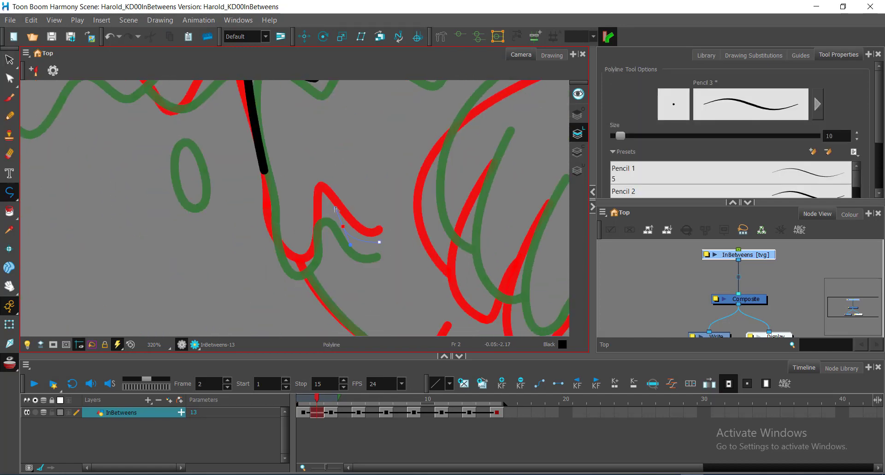
drag(301, 299, 302, 298)
drag(264, 170, 259, 135)
- Join the hooked stroke's upper end to the loose end of the lower mouth line using Snap to Contour
key(alt+q)
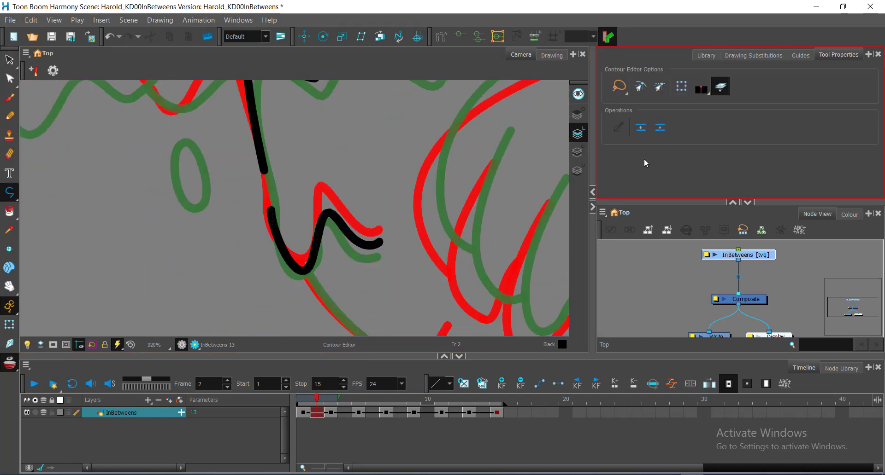
drag(271, 208, 265, 196)
click(640, 86)
- Reshape the hooked stroke's rising side and peak with the Contour Editor so they run between the onion-skin lines
drag(301, 298, 290, 299)
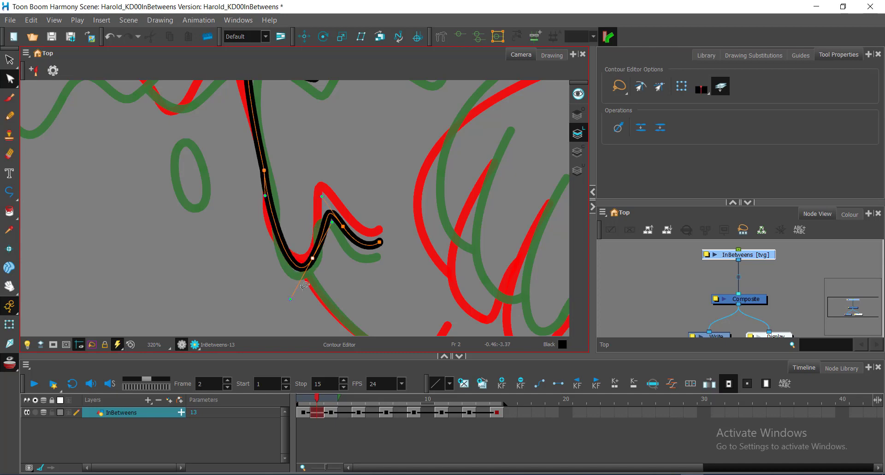
drag(330, 217, 327, 204)
scroll(321, 209, up, 4)
click(327, 201)
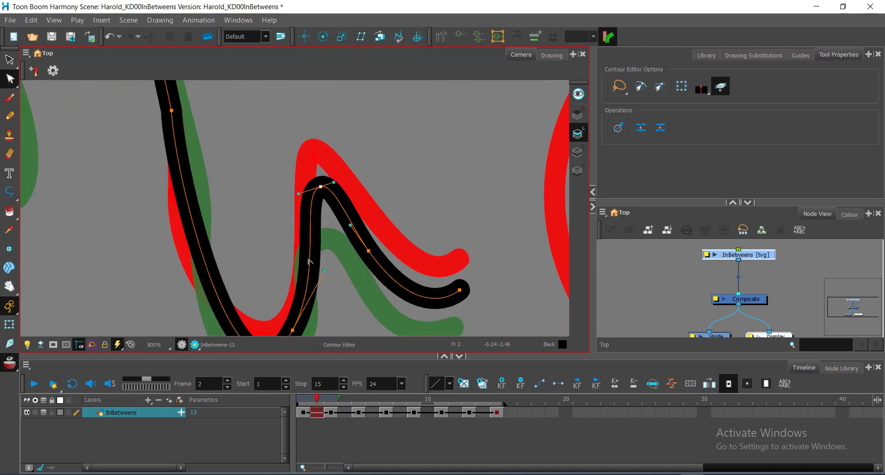
- Save the scene and copy the small oval beneath the arm from frame 3 into the frame 2 drawing
scroll(310, 189, down, 3)
drag(342, 247, 418, 231)
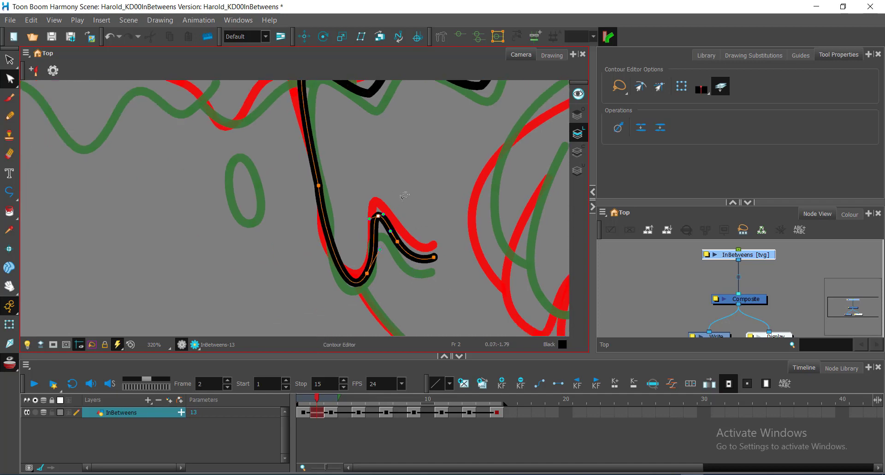
scroll(326, 196, down, 2)
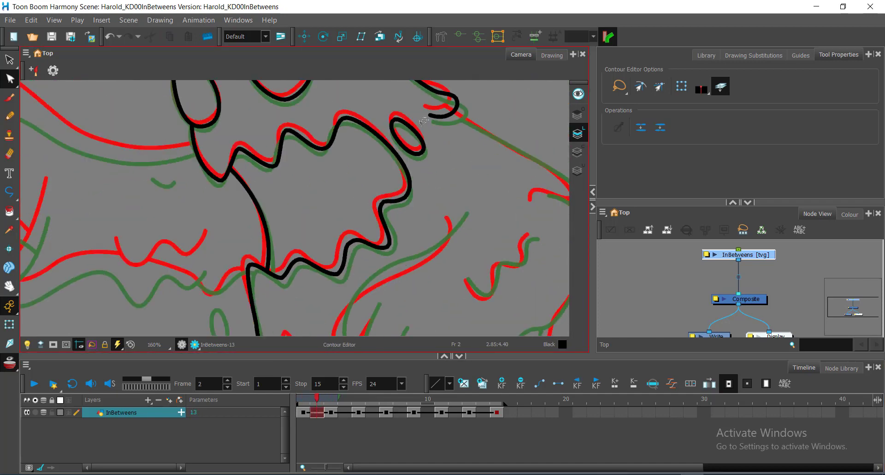
click(223, 279)
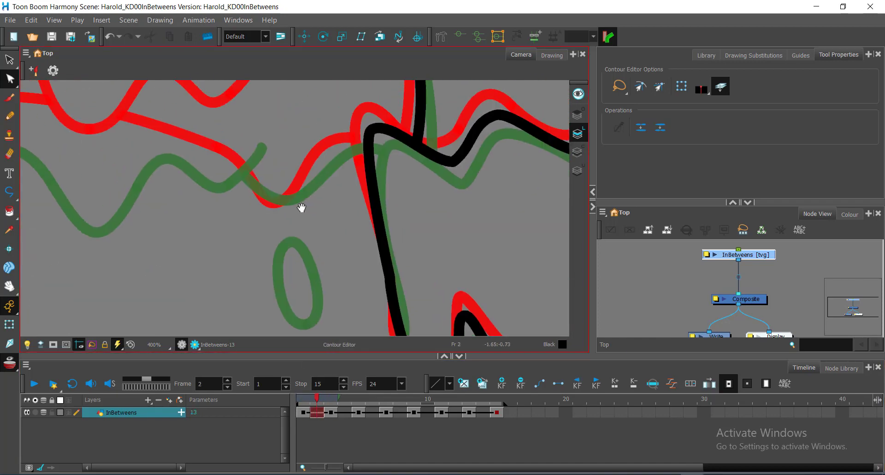
scroll(391, 282, down, 4)
key(alt+s)
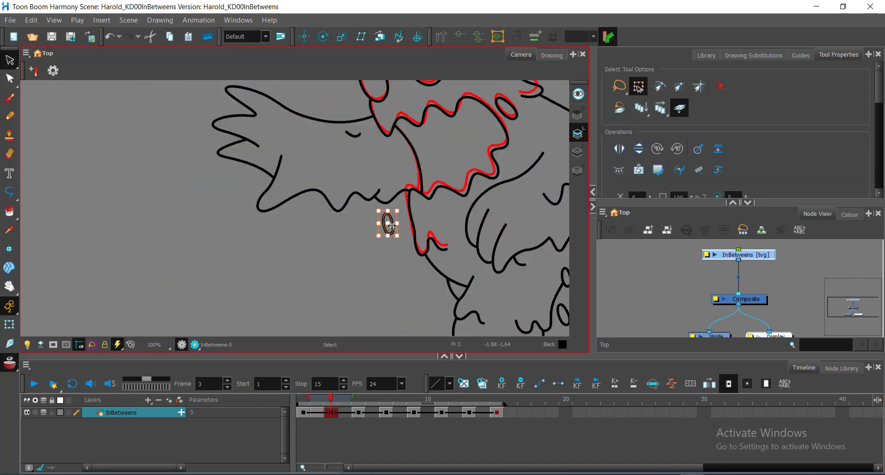
scroll(382, 225, up, 4)
key(ctrl+v)
- Nudge the pasted oval into place just below the red arm line, partly overlapping the green onion-skin oval
key(Left)
key(Up)
key(Up)
key(Up)
key(Up)
key(Up)
key(Up)
key(Up)
key(Up)
key(Up)
key(Up)
key(Up)
key(Up)
key(Up)
key(Up)
key(Up)
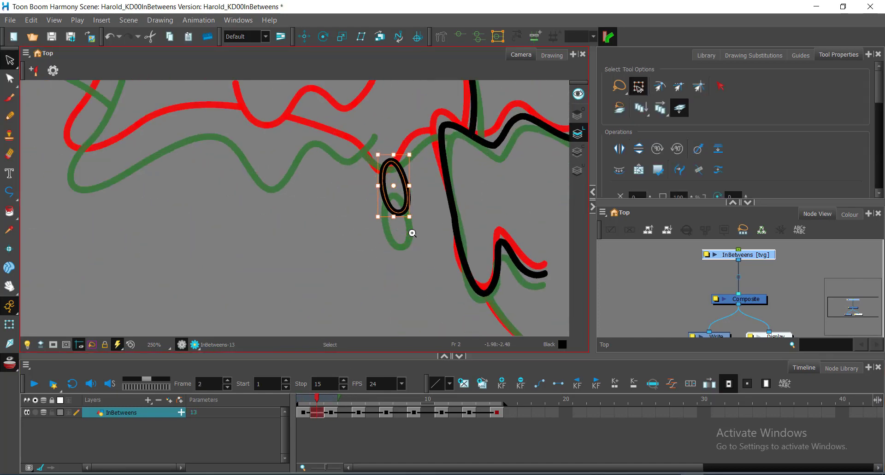
key(Left)
key(Down)
key(Down)
key(Down)
key(Down)
key(Down)
key(Down)
key(Down)
key(Down)
key(Right)
key(Down)
key(Down)
key(Right)
scroll(420, 185, up, 1)
- Draw the arm's lower line with the Polyline tool from the mouth corner, dipping into the oval's top and rising back out
key(alt+q)
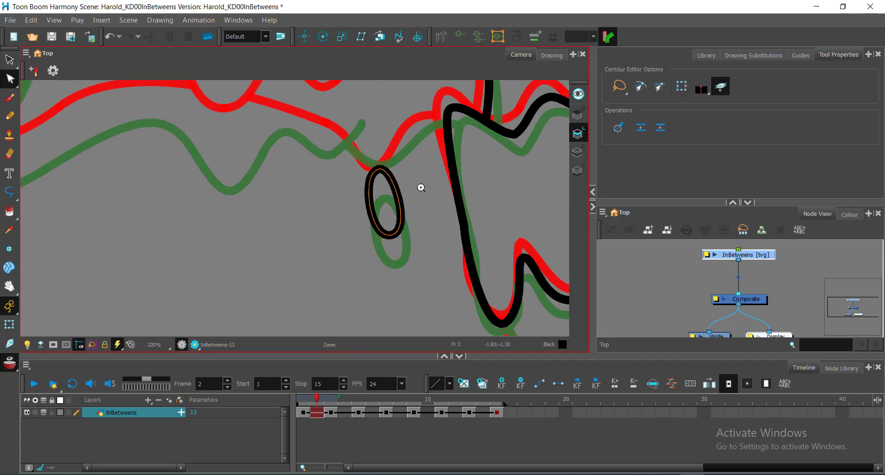
key(alt+underscore)
drag(414, 138, 391, 182)
drag(374, 223, 342, 234)
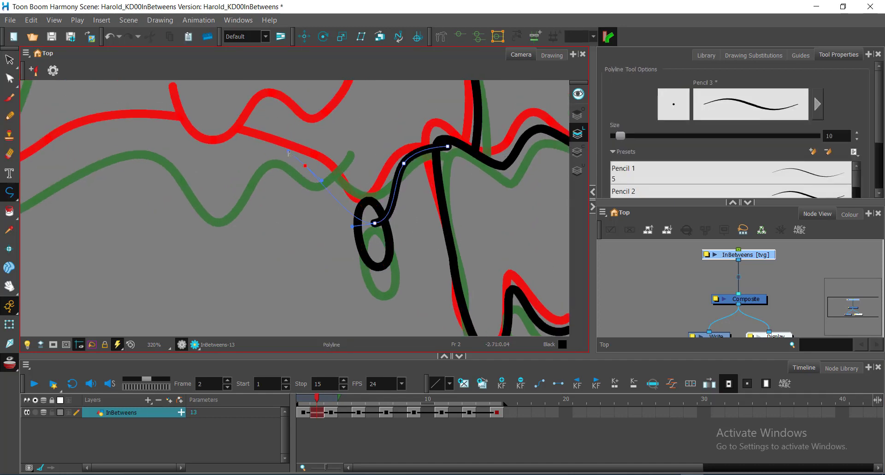
drag(288, 154, 289, 154)
drag(328, 191, 384, 222)
- Cut away the oval's top and the line crossing it with the Cutter, leaving an open drip shape
key(alt+t)
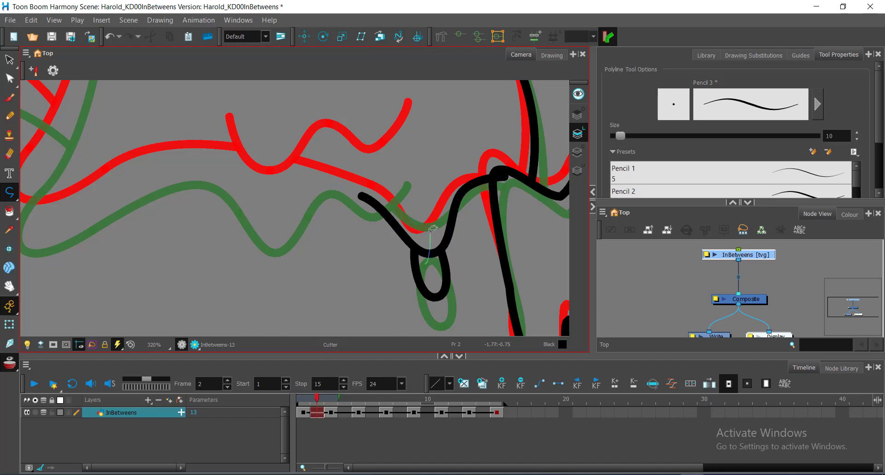
scroll(441, 282, up, 4)
key(alt+q)
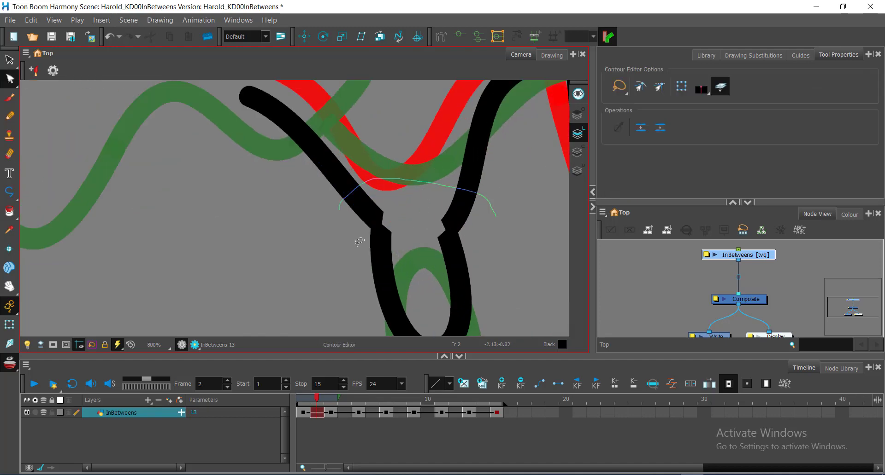
- Smooth both joints between the drip and the arm's lower line with the Contour Editor
click(654, 122)
click(446, 230)
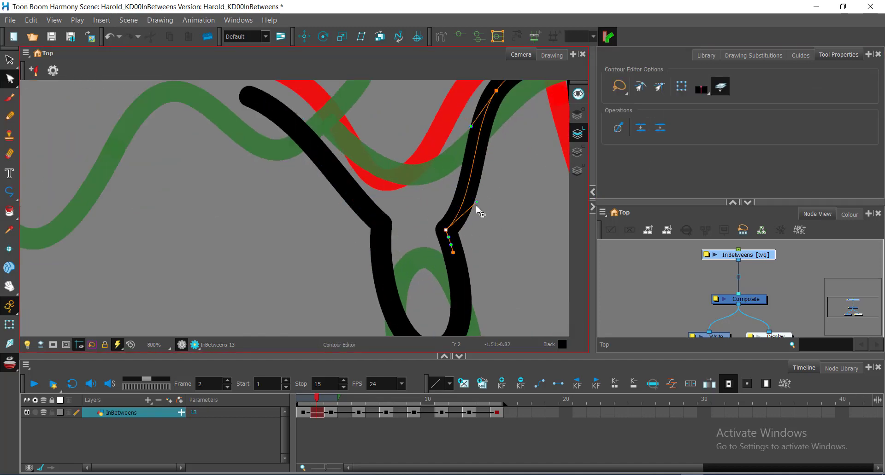
drag(470, 182, 471, 178)
drag(448, 237, 454, 225)
drag(450, 235, 445, 235)
click(381, 224)
drag(361, 173, 361, 173)
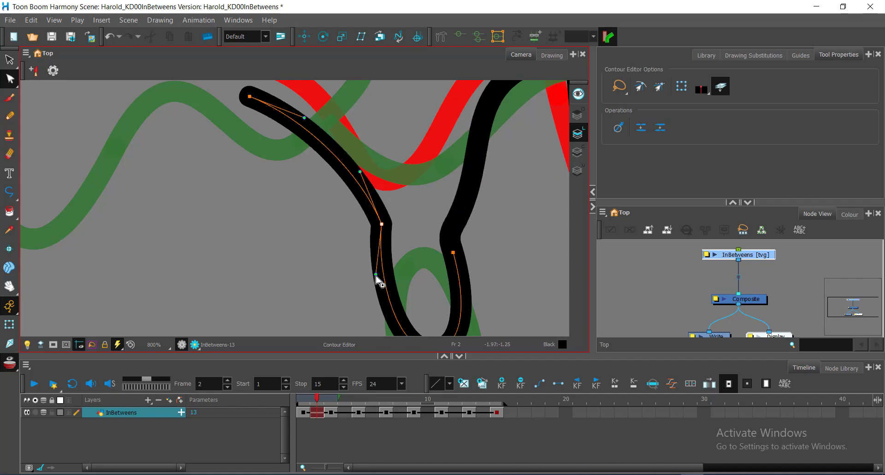
drag(376, 275, 379, 272)
click(407, 206)
drag(382, 225, 387, 242)
- Draw the palm edge, the rounded hand corner and the arm's wavy underside with the Polyline tool, between the onion-skin lines
drag(503, 224, 500, 174)
scroll(415, 146, down, 3)
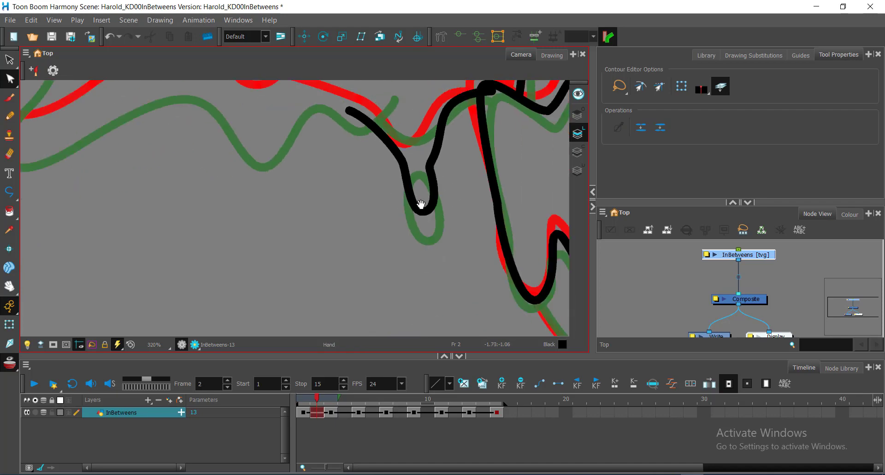
drag(421, 205, 423, 291)
key(alt+underscore)
drag(287, 190, 392, 205)
drag(183, 168, 293, 214)
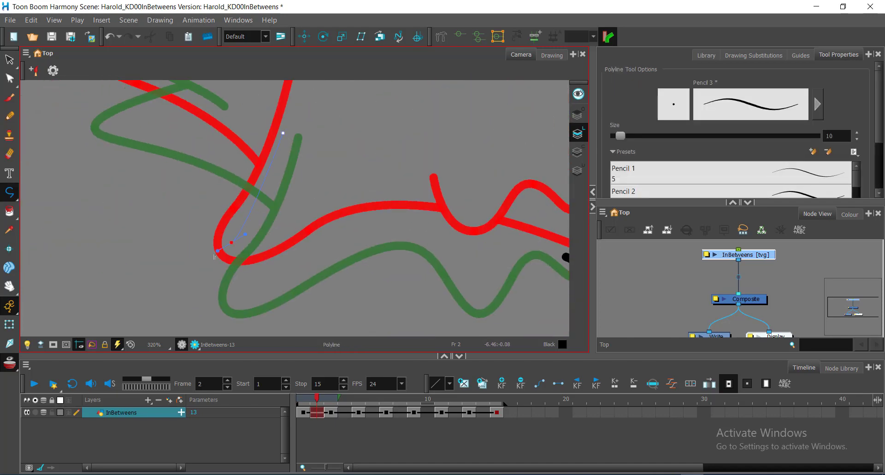
drag(215, 257, 214, 258)
drag(243, 299, 280, 292)
mouse_move(426, 233)
mouse_down()
mouse_move(356, 211)
mouse_move(380, 216)
mouse_up()
drag(407, 251, 418, 252)
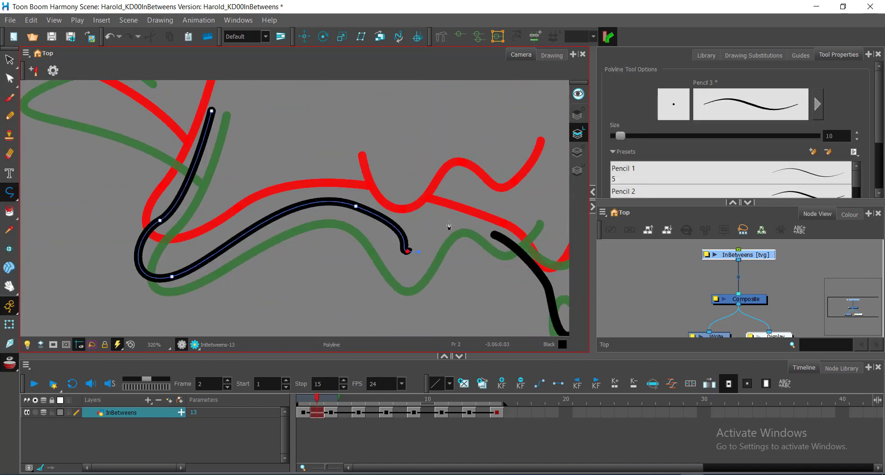
- Join the underside stroke's loose end to the drip line and reshape its last crest and dip with the Contour Editor
key(alt+q)
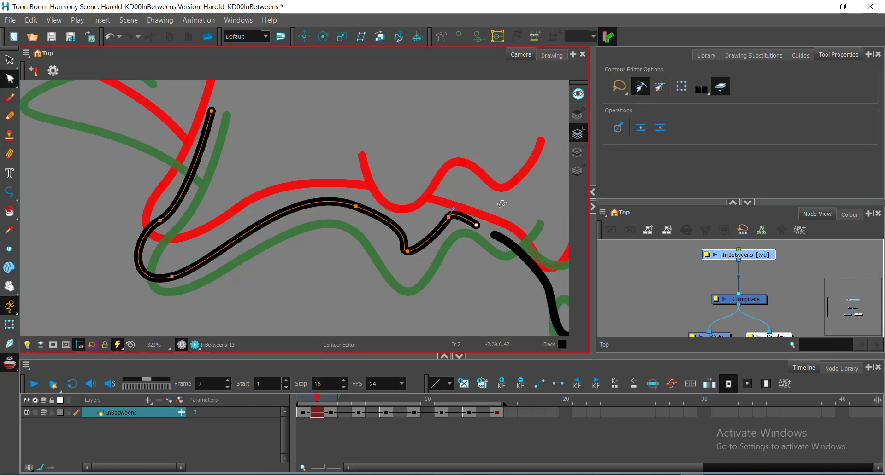
drag(476, 225, 493, 234)
click(461, 219)
drag(448, 217, 390, 216)
drag(407, 251, 408, 257)
mouse_move(436, 221)
mouse_down()
mouse_move(420, 229)
mouse_move(433, 237)
mouse_move(418, 240)
mouse_up()
- Refine the dip and its neighbouring curves on the arm's underside so they flow smoothly, and save the scene
key(ctrl+space)
mouse_move(413, 243)
mouse_down()
mouse_move(393, 262)
mouse_move(398, 251)
mouse_up()
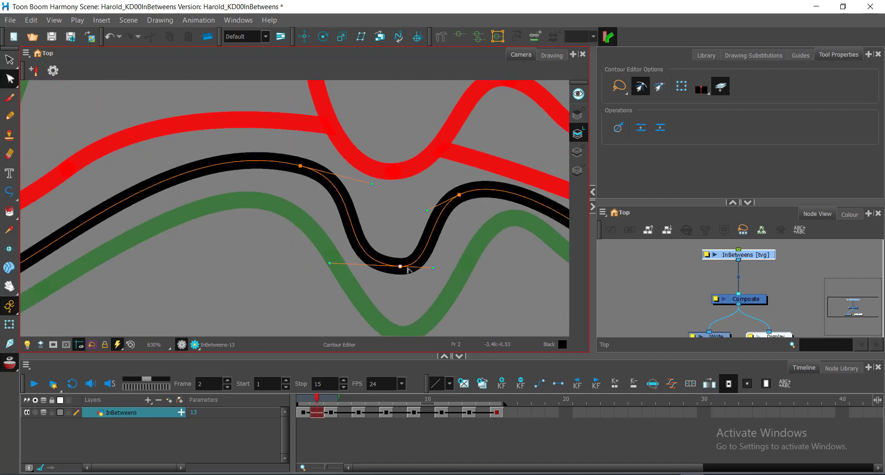
drag(327, 249, 328, 227)
drag(398, 251, 417, 264)
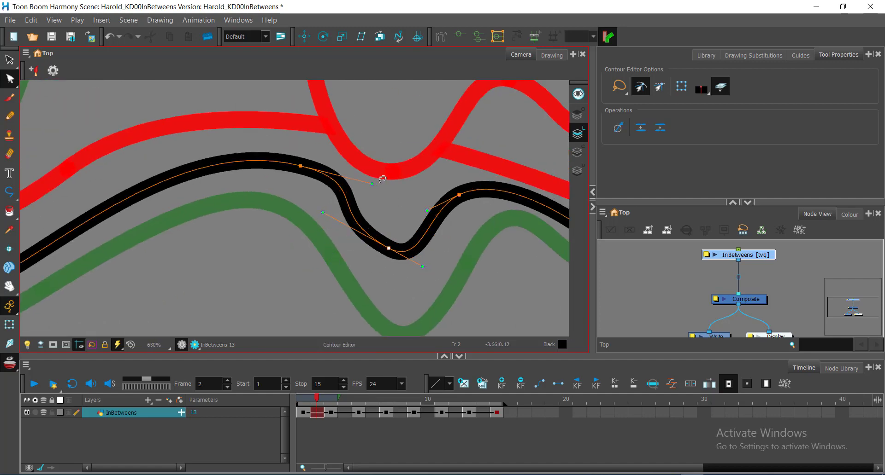
drag(372, 184, 350, 175)
drag(322, 213, 344, 221)
drag(432, 214, 429, 211)
scroll(409, 194, down, 2)
key(ctrl+s)
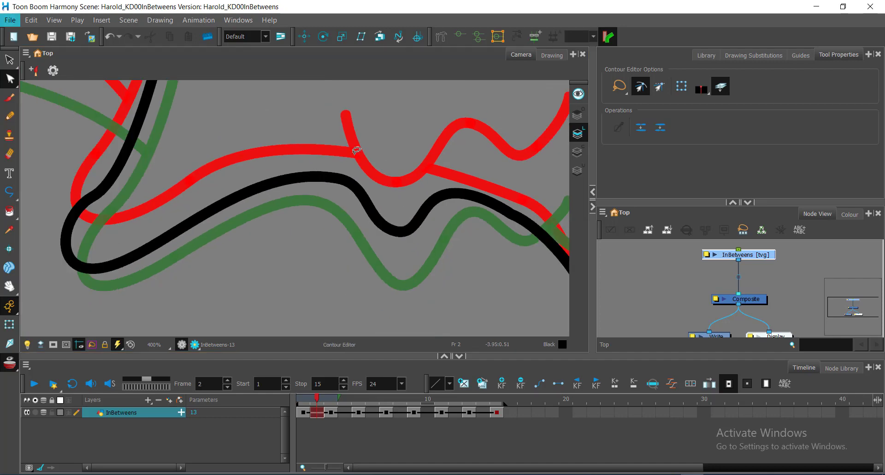
- Adjust the long curve between the hand corner and the underside's dip with the Contour Editor
key(space)
mouse_move(333, 156)
mouse_down()
mouse_move(354, 151)
mouse_move(394, 176)
mouse_up()
click(397, 195)
drag(312, 179, 285, 173)
drag(167, 285, 167, 279)
- Add a short branch stroke rising from the side of the underside's dip with the Polyline tool, and check its join
key(space)
drag(422, 219, 327, 225)
key(alt+underscore)
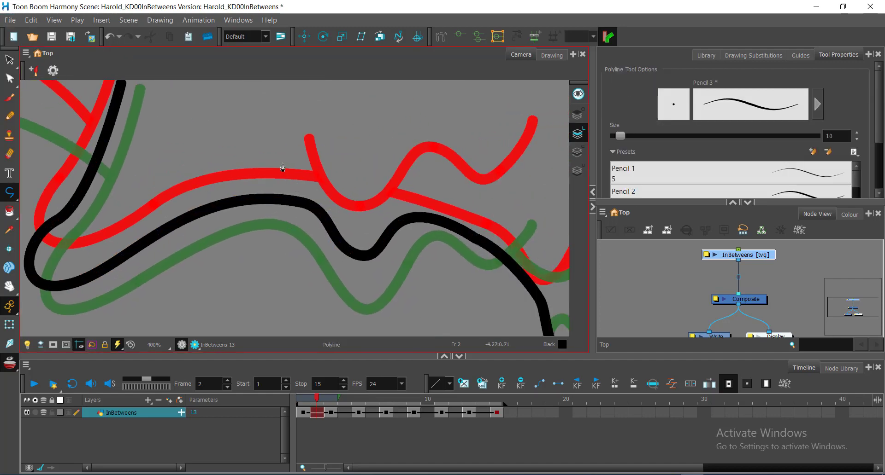
key(alt+q)
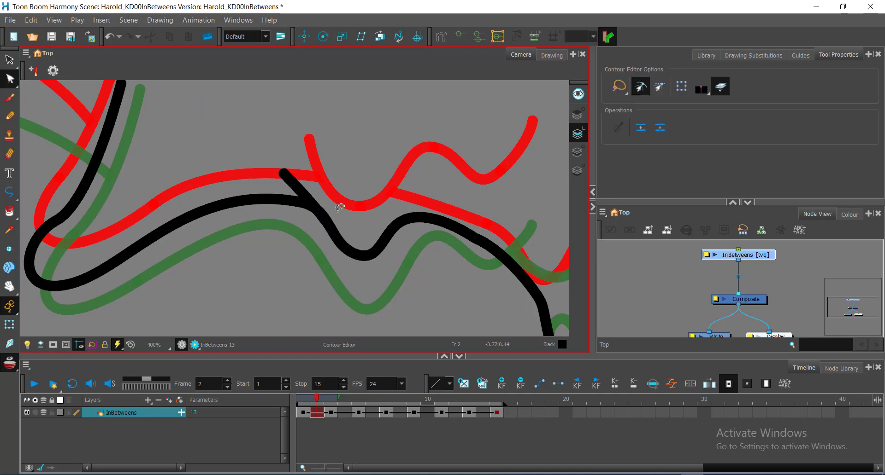
drag(339, 242, 313, 187)
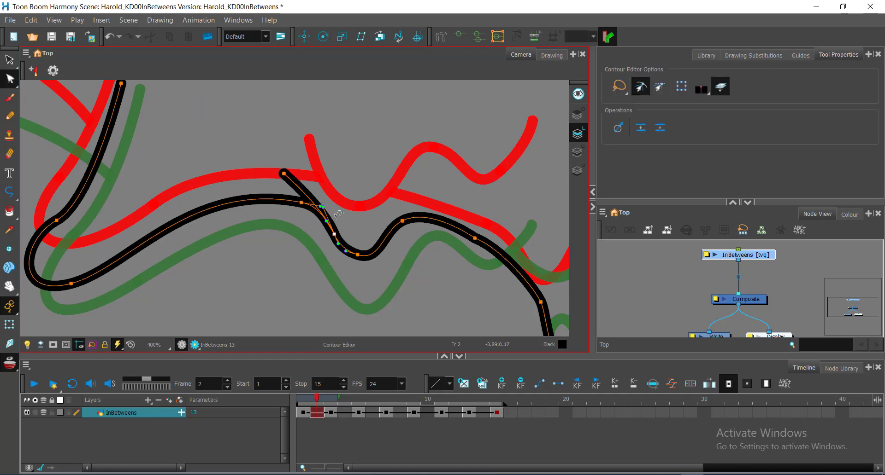
- Draw a wavy branch stroke with the Polyline tool from the crest beside the dip, ending in an upward flick
key(space)
drag(414, 233, 326, 226)
mouse_move(389, 209)
mouse_down()
mouse_move(356, 181)
mouse_move(287, 187)
mouse_up()
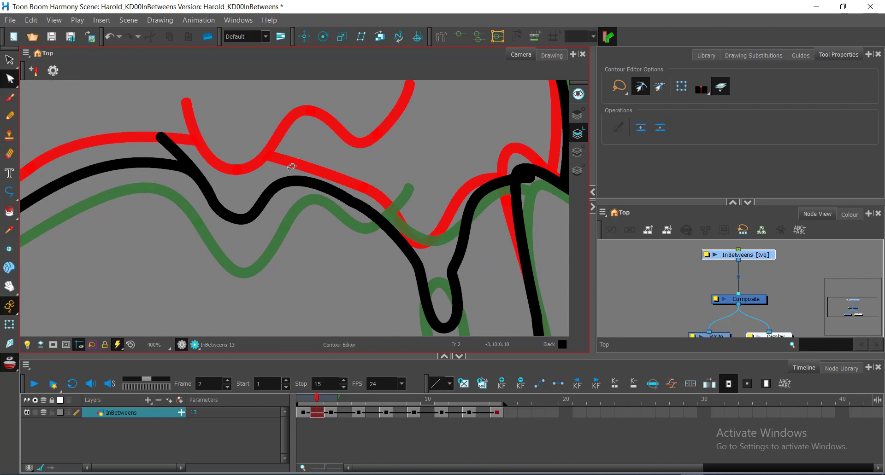
key(alt+shift+y)
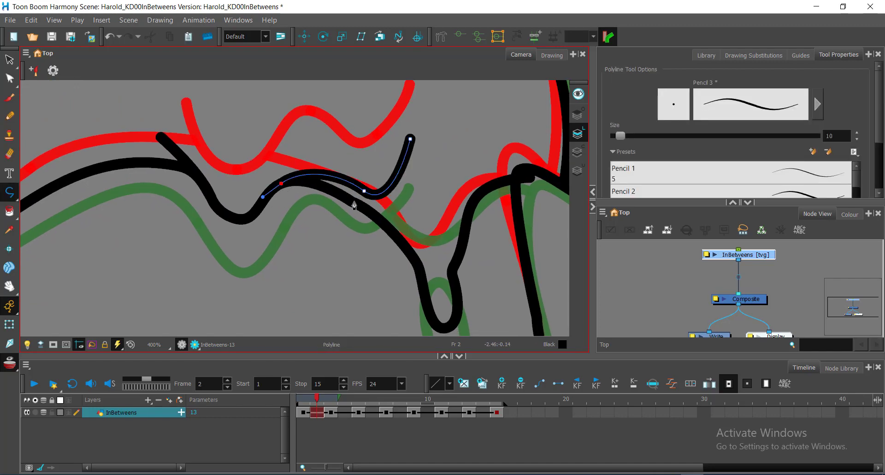
key(alt+q)
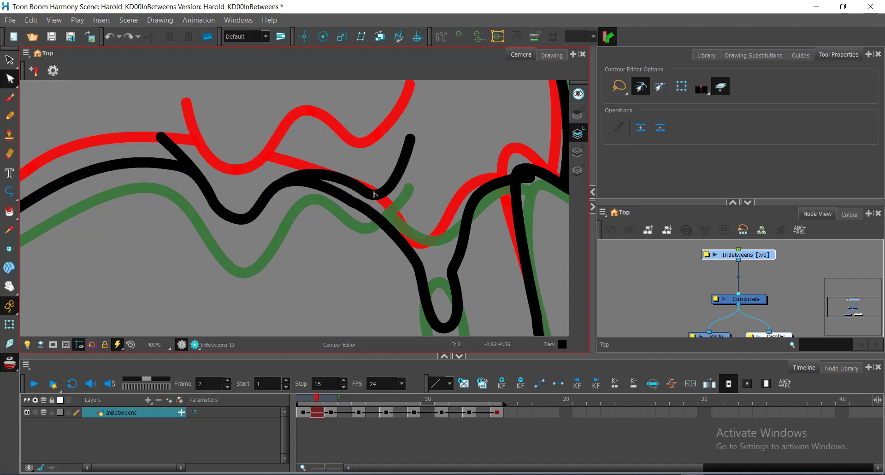
- Reshape the wavy branch stroke's valley and tip with the Contour Editor, and save the scene
drag(380, 221, 365, 182)
click(640, 86)
drag(410, 139, 413, 144)
key(alt+z)
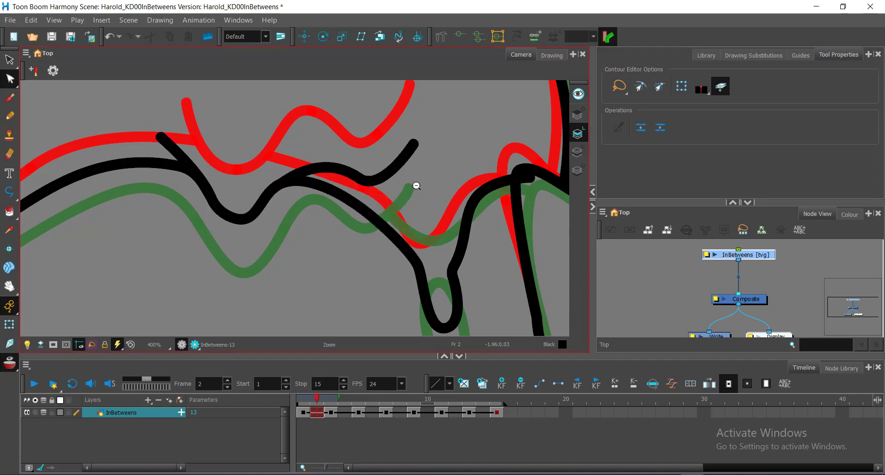
scroll(416, 186, down, 4)
key(ctrl+s)
- Adjust the upper end of the palm edge so it sits between the red and green lines, and save the scene
mouse_move(280, 166)
mouse_down()
mouse_move(359, 180)
mouse_move(394, 250)
mouse_up()
scroll(359, 203, up, 2)
click(345, 195)
drag(357, 171, 357, 171)
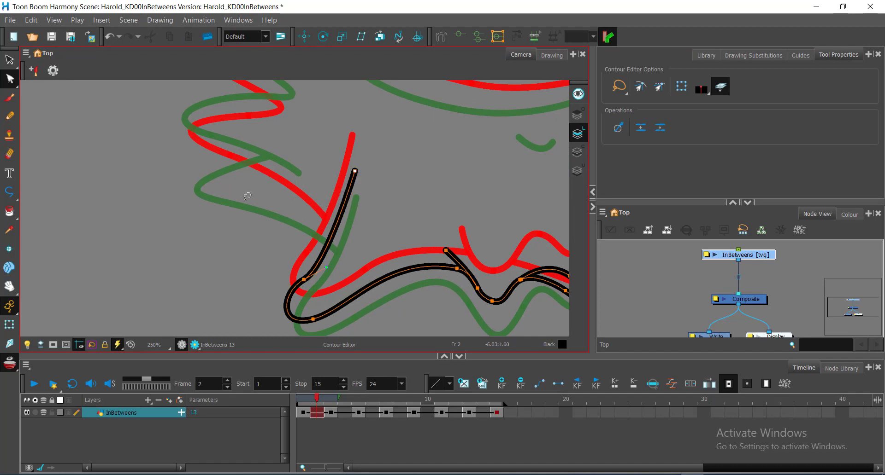
drag(281, 257, 311, 222)
drag(321, 193, 334, 247)
key(ctrl+s)
- Draw the arm's upper line and the uppermost finger with the Polyline tool, between the onion-skin drawings
key(alt+underscore)
scroll(321, 212, up, 2)
drag(320, 212, 310, 215)
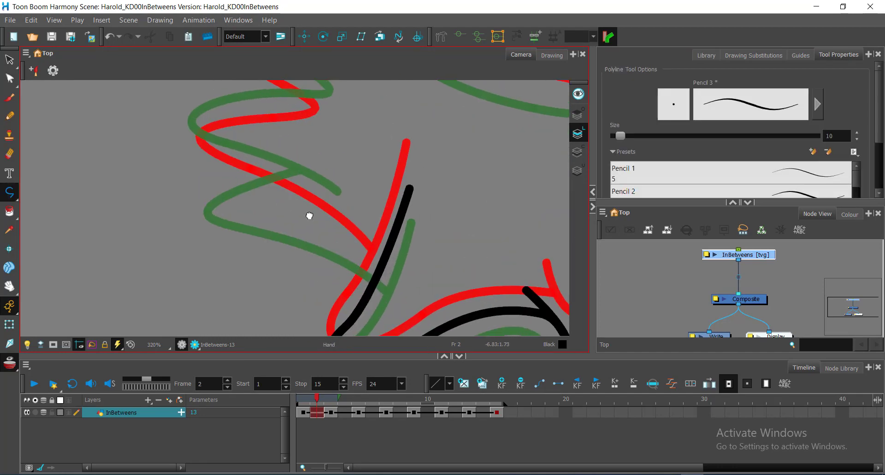
drag(281, 126, 302, 170)
drag(314, 267, 292, 282)
scroll(292, 282, down, 4)
drag(391, 236, 352, 197)
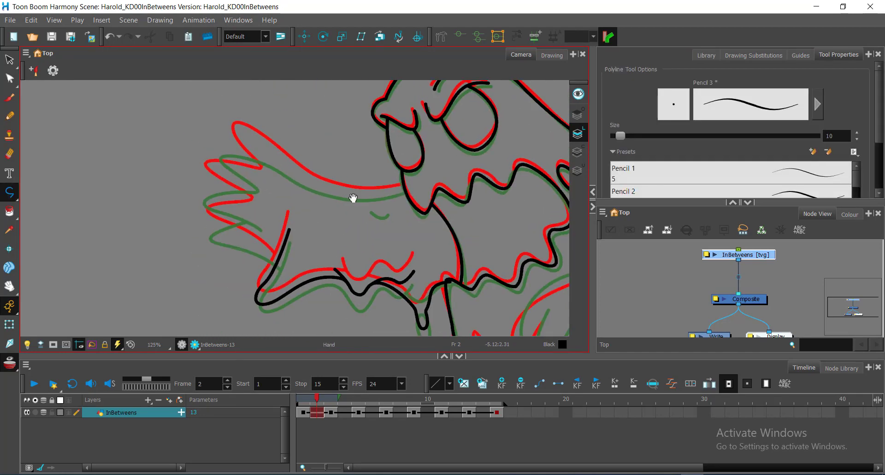
scroll(422, 187, up, 3)
drag(237, 183, 234, 187)
mouse_move(41, 84)
mouse_down()
mouse_move(232, 147)
mouse_move(230, 171)
mouse_up()
drag(305, 231, 337, 252)
drag(204, 264, 341, 226)
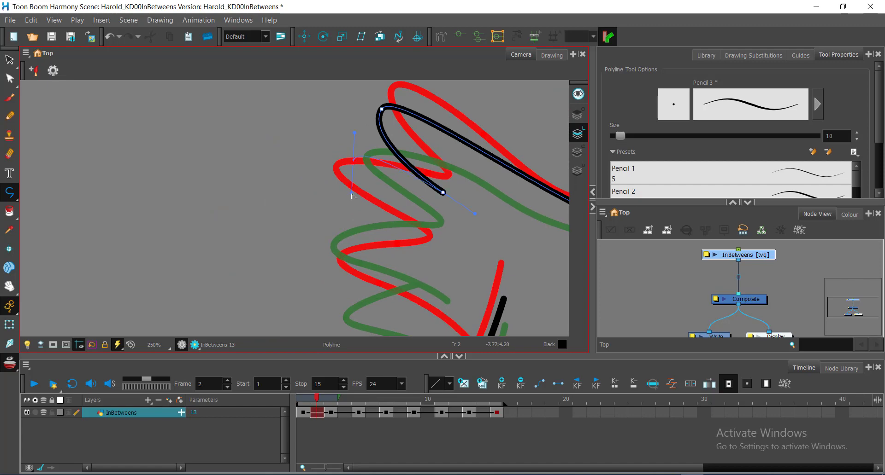
- Continue the polyline around the middle and lowest fingers, ending it at the palm edge
drag(352, 196, 352, 197)
click(443, 236)
drag(326, 256, 314, 283)
drag(378, 277, 290, 159)
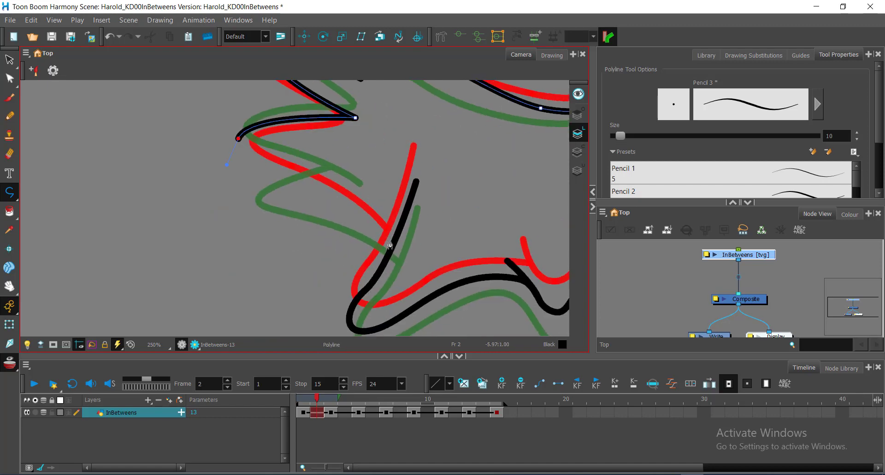
click(386, 231)
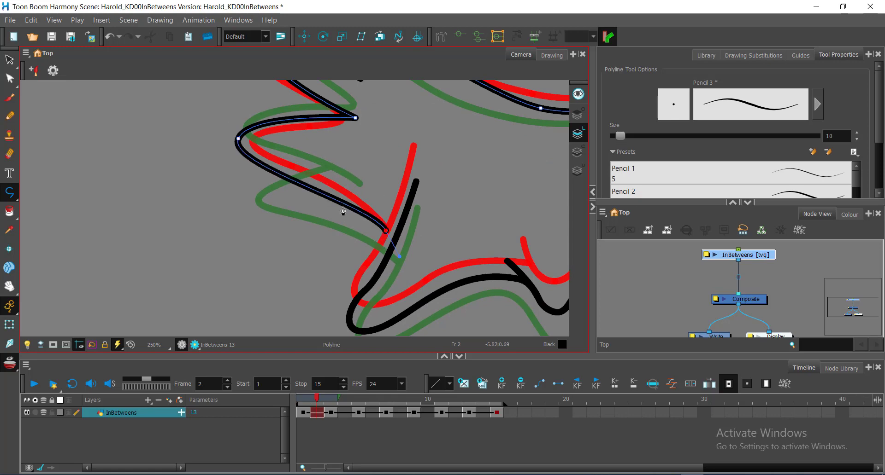
- Lower the lowest fingertip and the notch above it with the Contour Editor
key(alt+q)
drag(238, 139, 241, 167)
drag(241, 166, 247, 234)
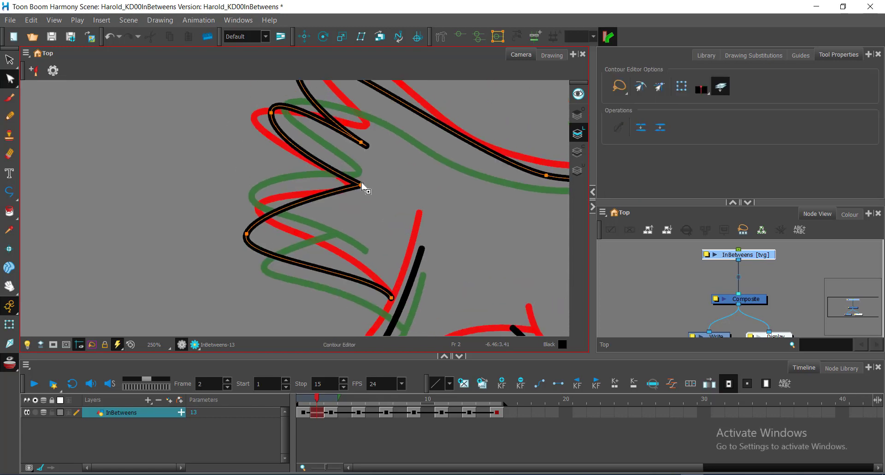
drag(362, 189, 341, 239)
- Shift the middle fingertip down and outward, refine the curves around the finger notches, and save the scene
drag(292, 118, 306, 111)
drag(276, 138, 267, 154)
drag(304, 148, 269, 235)
drag(266, 197, 279, 160)
drag(240, 198, 241, 199)
mouse_move(313, 239)
mouse_down()
mouse_move(285, 197)
mouse_move(316, 226)
mouse_move(375, 195)
mouse_move(363, 178)
mouse_move(369, 227)
mouse_move(376, 221)
mouse_up()
click(386, 239)
key(ctrl+s)
- Round the notch between the middle and lowest fingers with the Contour Editor
drag(423, 190, 387, 227)
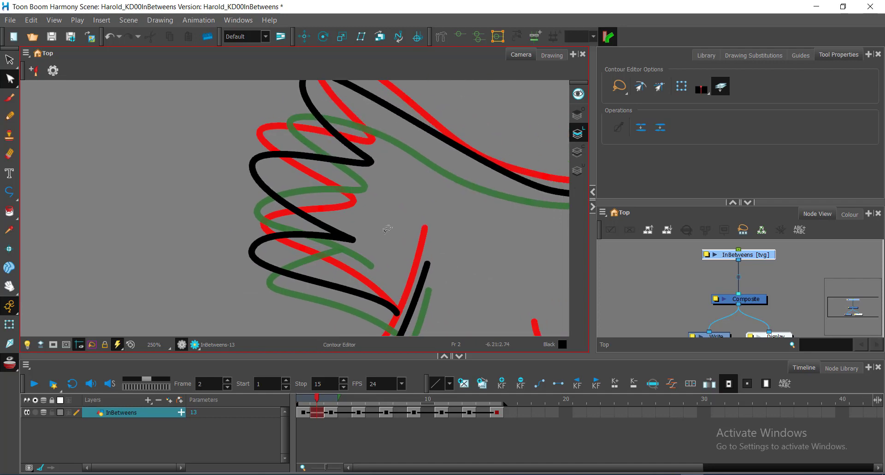
mouse_move(358, 296)
mouse_down()
mouse_move(379, 190)
mouse_move(393, 258)
mouse_up()
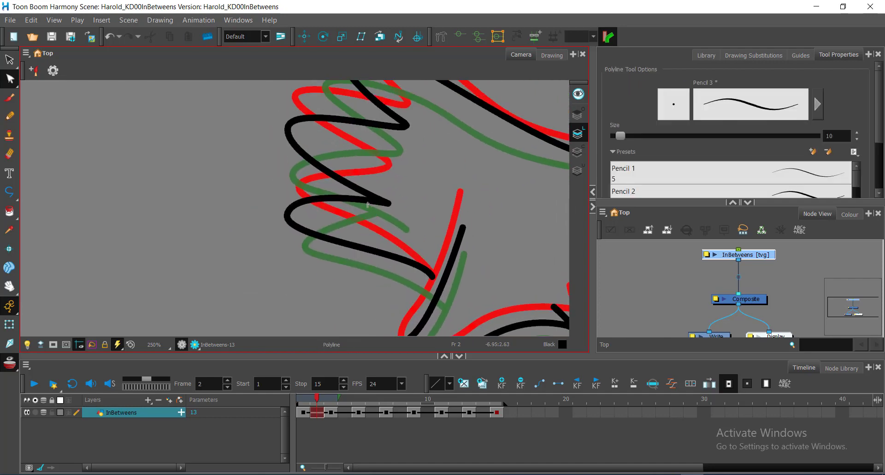
click(340, 203)
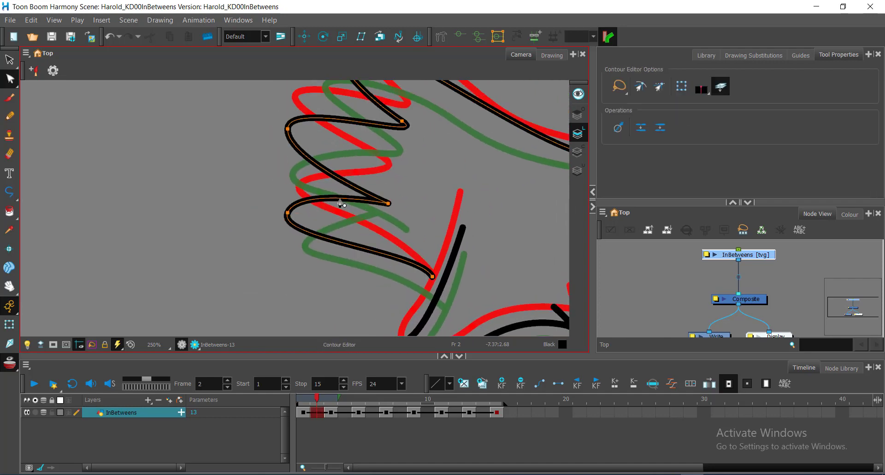
ctrl+click(342, 180)
key(ctrl+z)
scroll(372, 206, down, 1)
drag(372, 206, 336, 189)
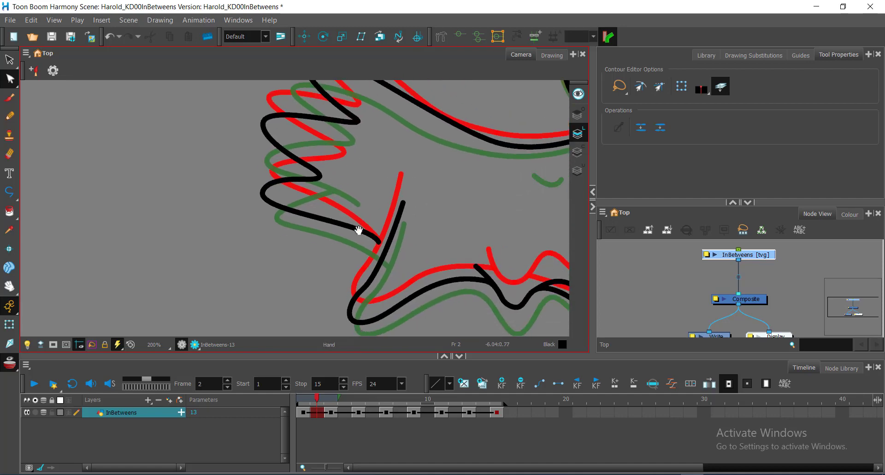
- Extend the lowest finger's bottom line at the palm so that it crosses the thumb line
drag(359, 230, 338, 195)
click(358, 207)
scroll(345, 176, up, 1)
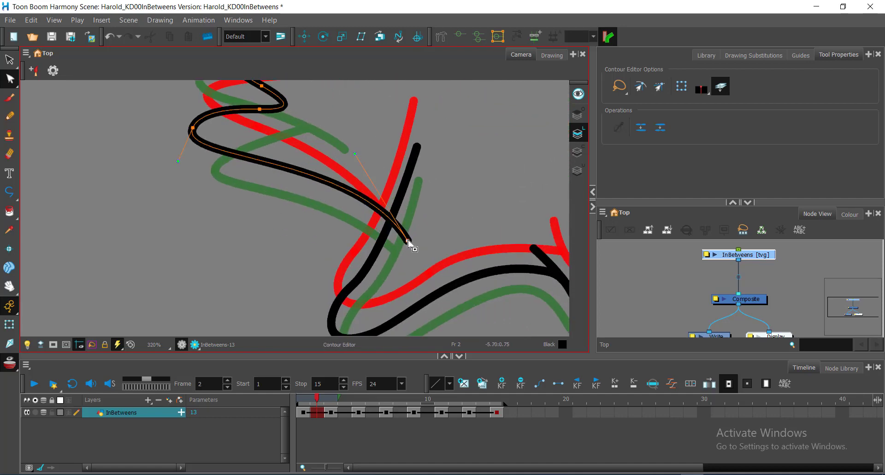
scroll(246, 202, up, 1)
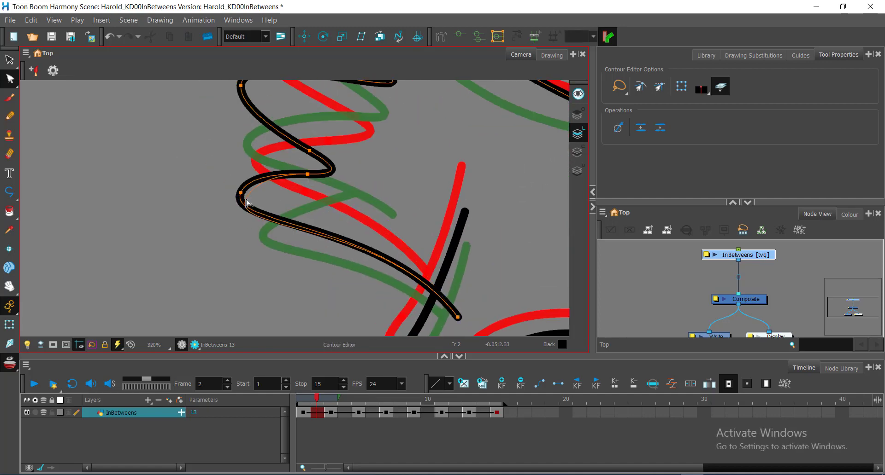
- Pull the notch between the middle and lowest fingers deeper into the palm and smooth the curves beside it
drag(246, 201, 250, 200)
mouse_move(375, 183)
mouse_down()
mouse_move(359, 219)
mouse_move(376, 211)
mouse_up()
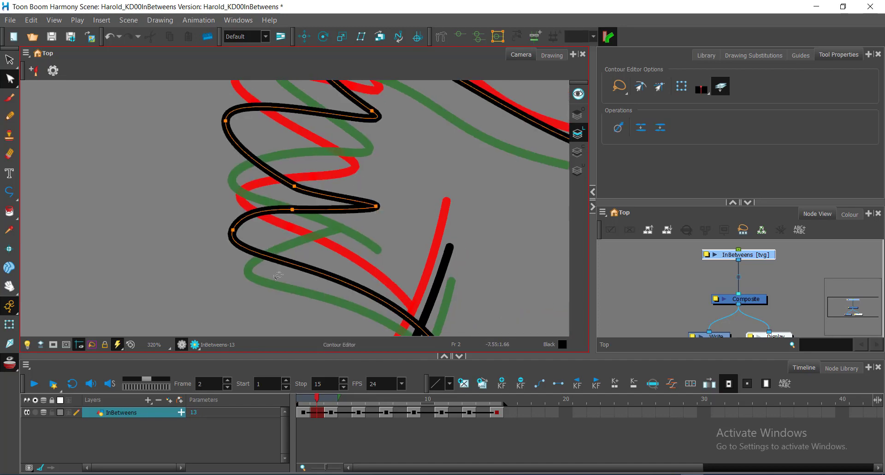
mouse_move(313, 196)
mouse_down()
mouse_move(324, 213)
mouse_move(313, 207)
mouse_up()
click(291, 215)
drag(313, 208, 320, 190)
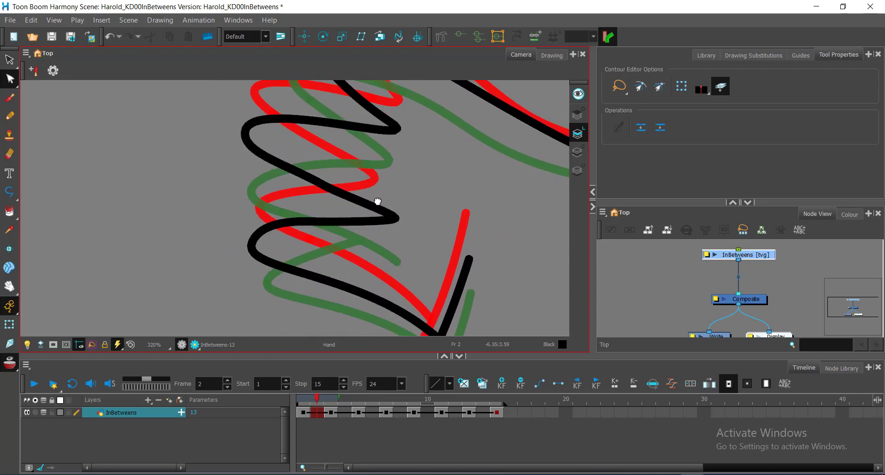
- Separate the middle and lowest fingers by removing the line segment that joins them at the notch
click(393, 224)
drag(393, 231, 389, 225)
drag(354, 161, 348, 298)
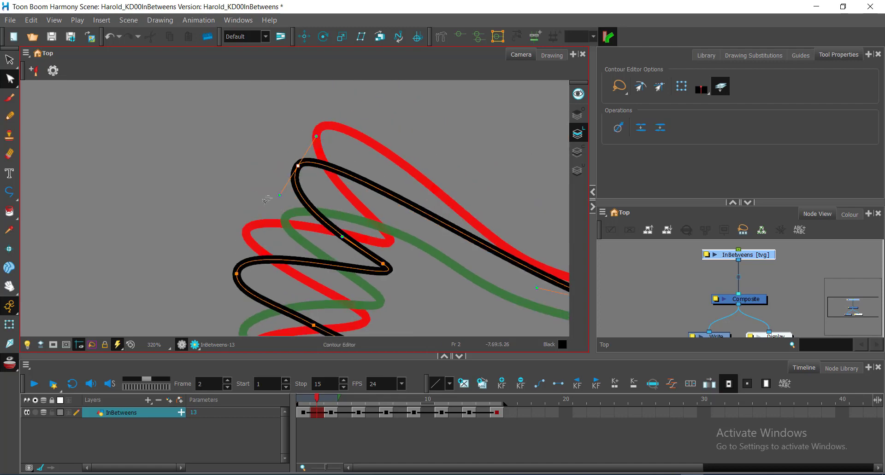
drag(224, 260, 265, 194)
drag(373, 220, 348, 188)
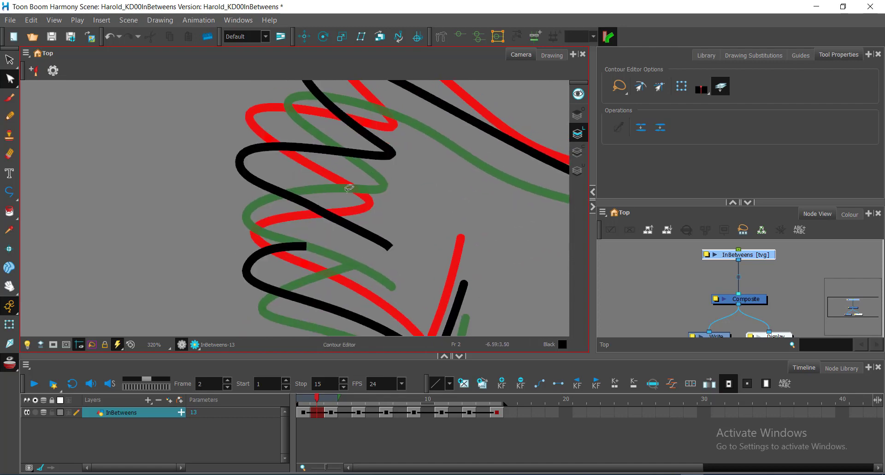
mouse_move(299, 136)
mouse_down()
mouse_move(332, 148)
mouse_move(294, 122)
mouse_up()
click(386, 233)
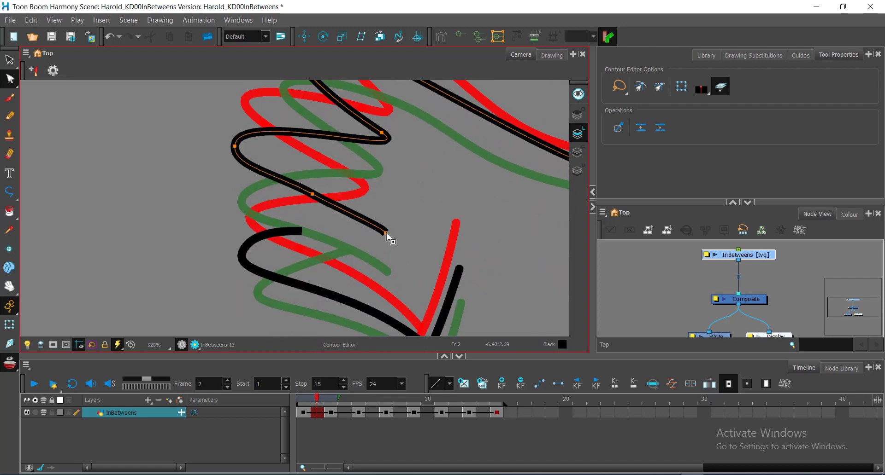
- Give the middle finger's open line end a round tip and extend it toward the palm with the Polyline tool
click(701, 88)
click(705, 100)
key(alt+underscore)
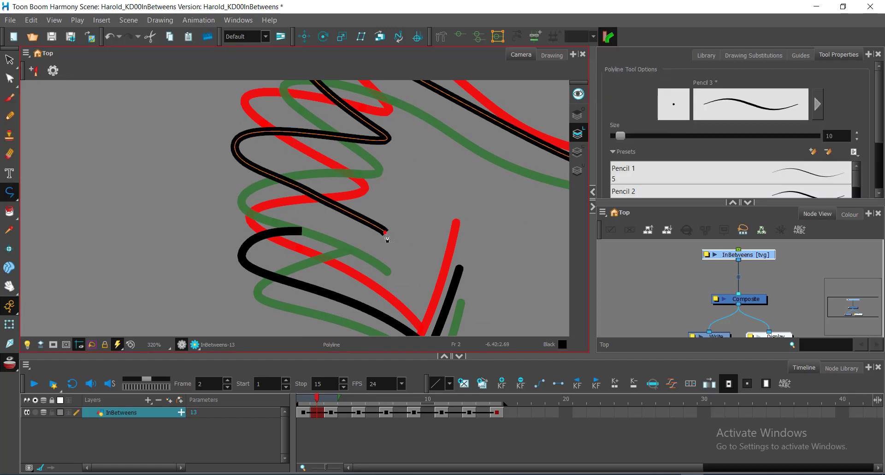
click(385, 234)
click(399, 243)
- Reshape the end of the middle finger's lower line with the Contour Editor so it runs smoothly into the palm
key(alt+q)
mouse_move(401, 214)
mouse_down()
mouse_move(374, 232)
mouse_move(399, 219)
mouse_move(389, 258)
mouse_move(385, 234)
mouse_up()
click(425, 225)
click(640, 86)
drag(391, 211, 391, 249)
click(640, 86)
click(451, 224)
mouse_move(392, 249)
mouse_down()
mouse_move(413, 278)
mouse_move(397, 241)
mouse_up()
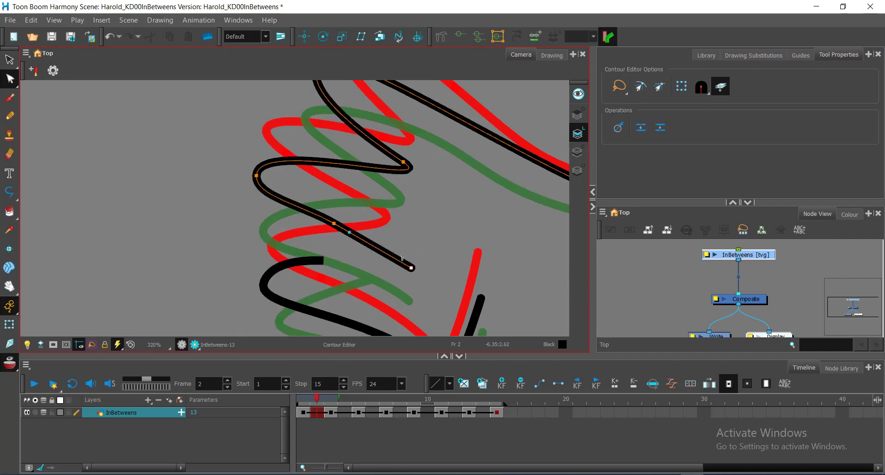
- Extend the lowest finger's upper line until it meets the middle finger's lower line, and save the scene
click(323, 262)
scroll(400, 258, down, 3)
key(ctrl+s)
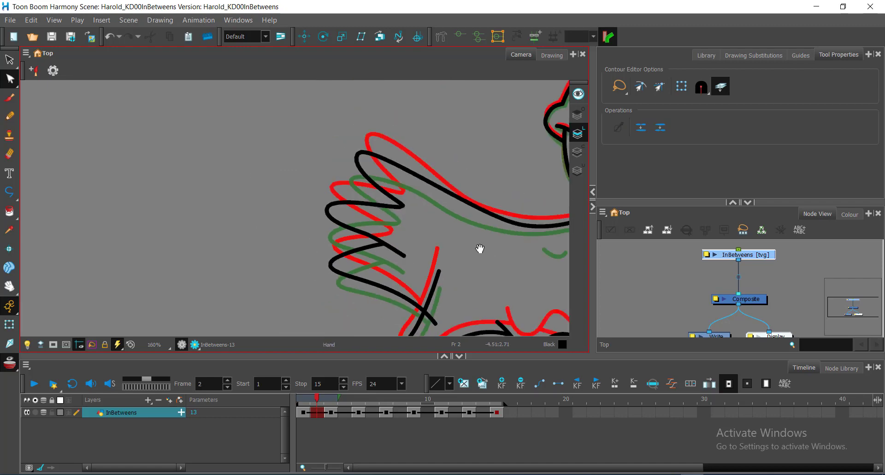
drag(480, 251, 305, 208)
scroll(305, 208, up, 2)
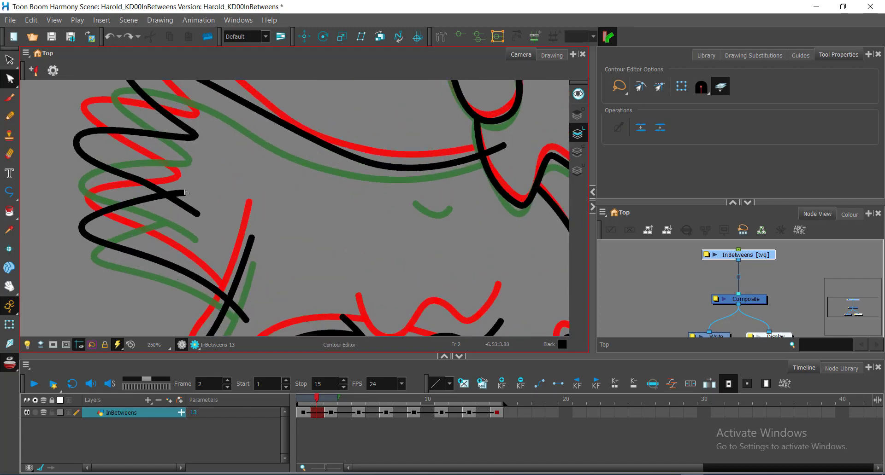
click(185, 193)
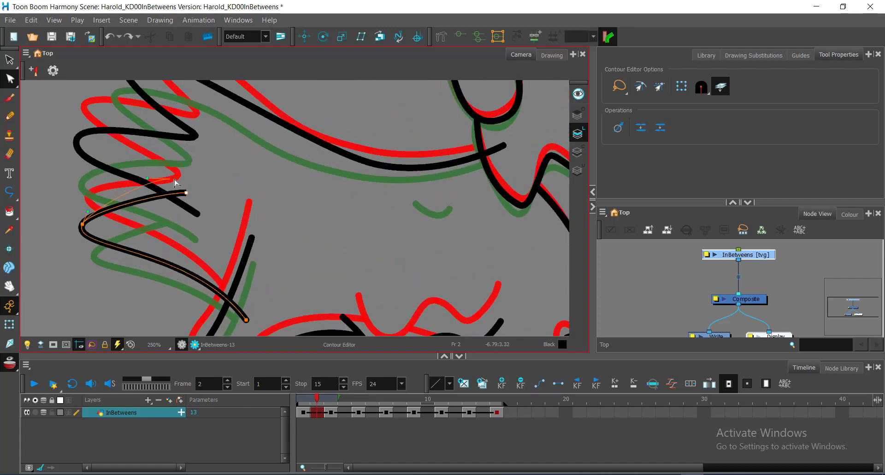
drag(202, 205, 201, 202)
click(219, 191)
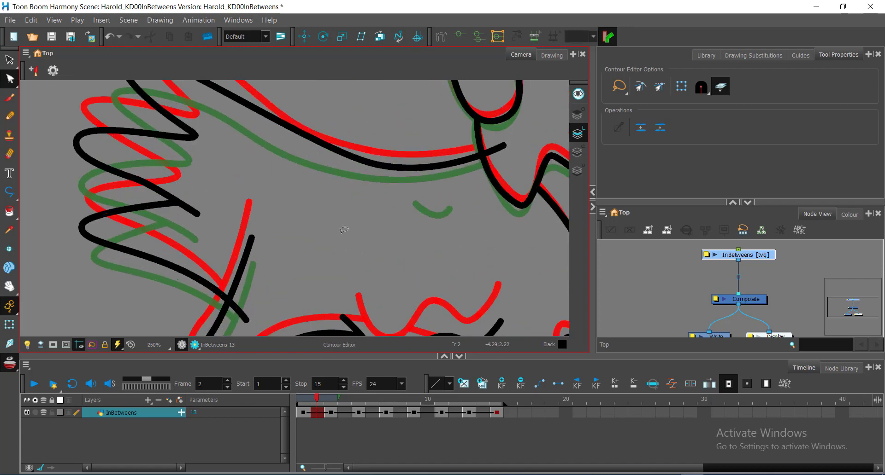
key(ctrl+s)
- Draw the short crease below the arm's upper line with the Polyline tool, between the onion-skin drawings
drag(426, 268, 341, 283)
key(alt+_)
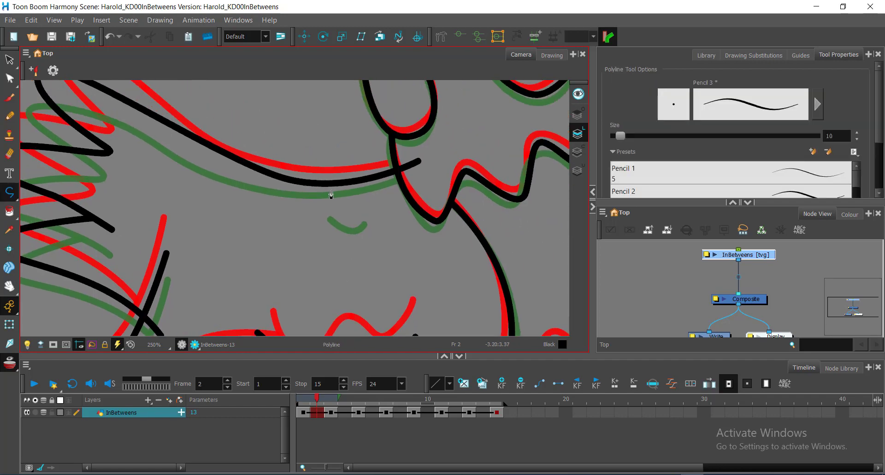
key(alt+q)
scroll(381, 192, down, 3)
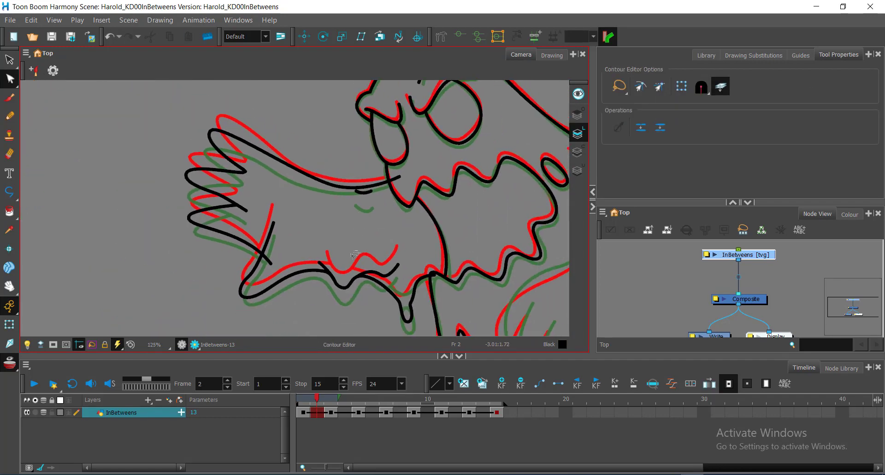
- Trim the overhanging line ends at the palm and shoulder, save the scene, and check the drawing with Onion Skin toggled
click(9, 363)
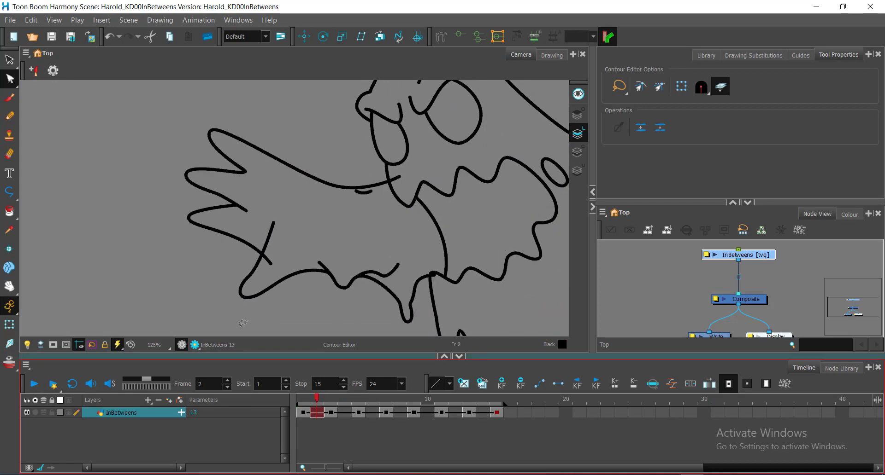
key(alt+o)
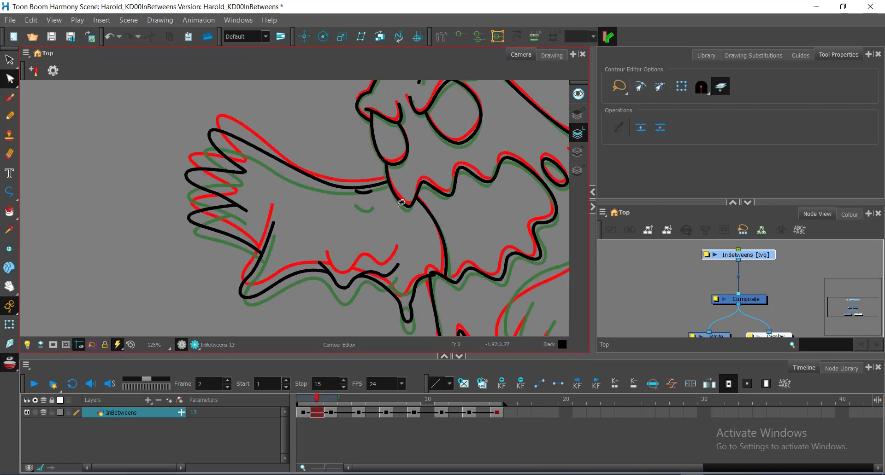
scroll(401, 203, up, 5)
mouse_move(436, 283)
mouse_down()
mouse_move(337, 212)
mouse_move(323, 244)
mouse_up()
click(427, 257)
scroll(421, 262, down, 6)
key(ctrl+s)
mouse_move(319, 399)
mouse_down()
mouse_move(304, 397)
mouse_move(344, 408)
mouse_move(331, 413)
mouse_move(342, 416)
mouse_move(317, 414)
mouse_up()
key(alt+o)
click(9, 363)
- Draw the body's upper outline down over the far shoulder with the Polyline tool
mouse_move(489, 186)
mouse_down()
mouse_move(383, 192)
mouse_move(370, 217)
mouse_up()
scroll(406, 175, up, 4)
click(10, 193)
drag(452, 298, 382, 217)
drag(328, 270, 325, 267)
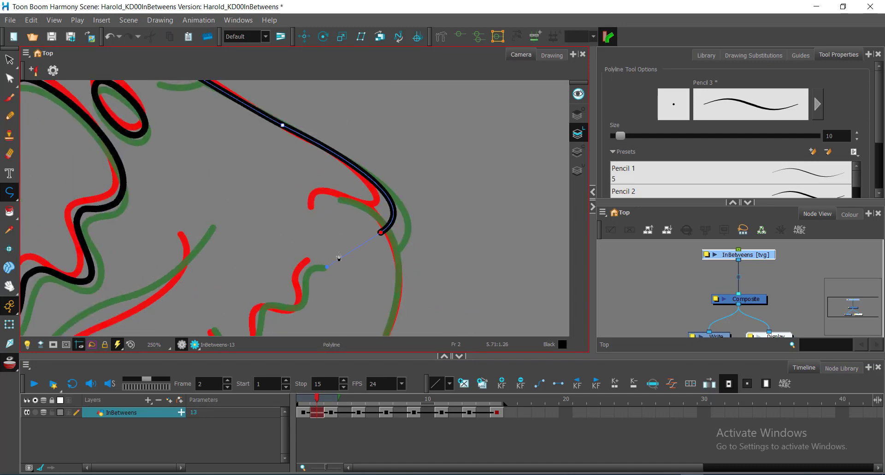
- Draw a new polyline from the inner shoulder crease around the shoulder and down the outer arm
key(q)
click(323, 204)
drag(421, 236, 443, 241)
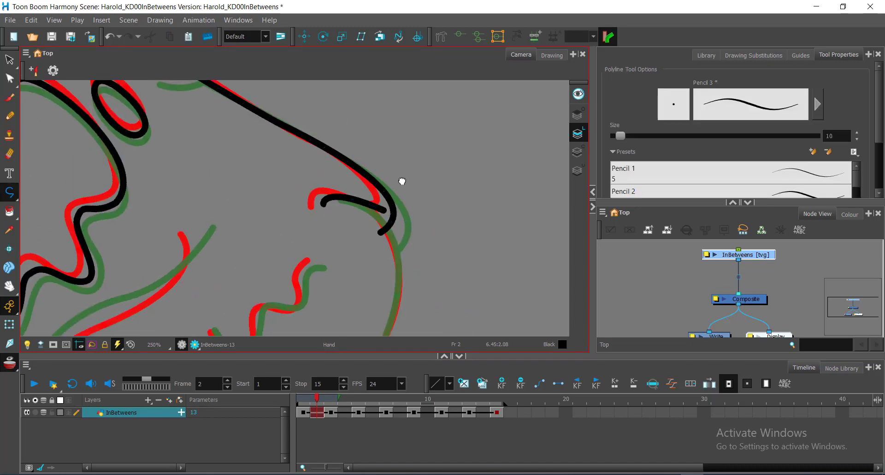
drag(402, 181, 426, 111)
drag(406, 276, 395, 298)
- Refine the shoulder and outer arm curve with the Contour Editor to sit between the onion-skin drawings
key(alt+q)
click(409, 140)
drag(468, 170, 450, 175)
drag(409, 140, 409, 145)
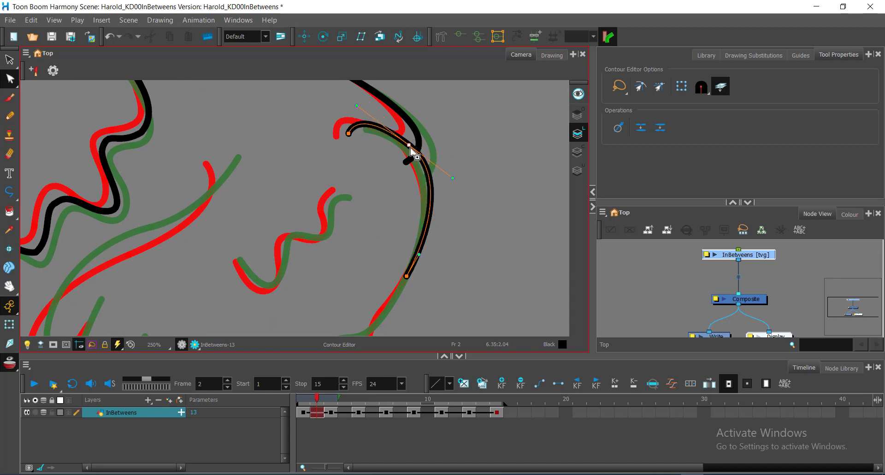
drag(451, 179, 445, 177)
drag(360, 103, 362, 107)
drag(410, 146, 406, 160)
key(alt+t)
- Draw the side of the body downward from the elbow with the Polyline tool
scroll(414, 166, down, 1)
drag(449, 238, 451, 165)
scroll(414, 196, up, 1)
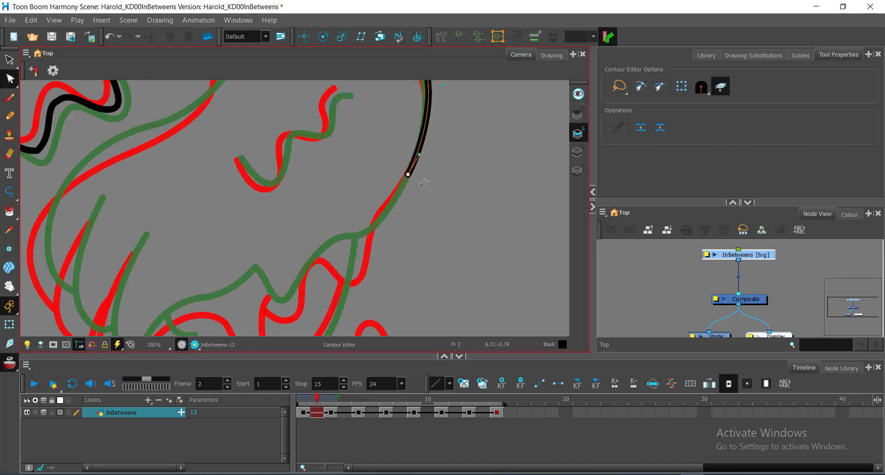
key(alt+minus)
drag(348, 273, 395, 227)
scroll(395, 227, up, 1)
drag(398, 196, 354, 135)
scroll(360, 142, down, 3)
scroll(397, 175, up, 1)
scroll(388, 148, up, 1)
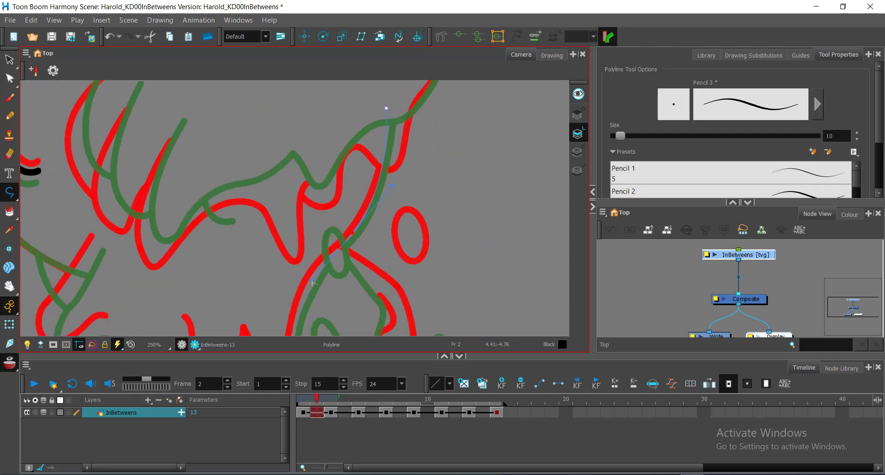
drag(313, 281, 312, 281)
- Continue the body-side polyline around the wavy edge at its lower end
drag(296, 325, 295, 217)
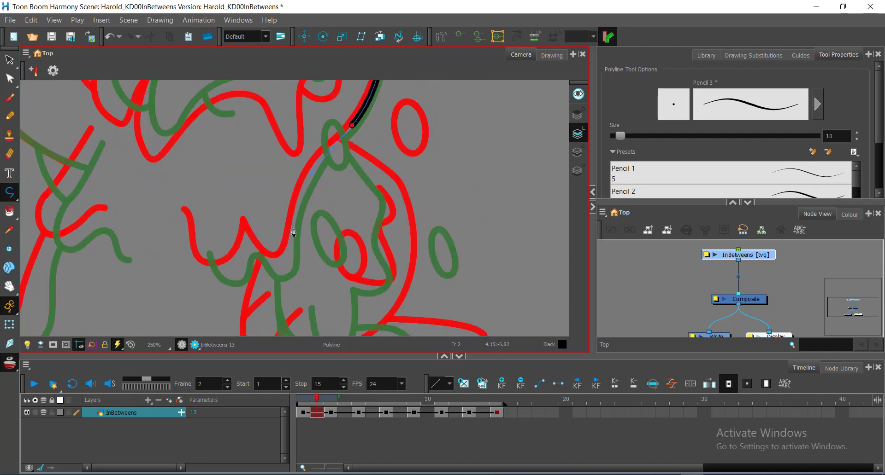
drag(280, 307, 281, 307)
drag(250, 242, 223, 217)
click(199, 237)
- Adjust the outer trough and the open end of the wavy edge with the Contour Editor
scroll(260, 286, up, 3)
key(alt+q)
drag(184, 251, 188, 260)
drag(242, 277, 224, 274)
drag(140, 188, 132, 176)
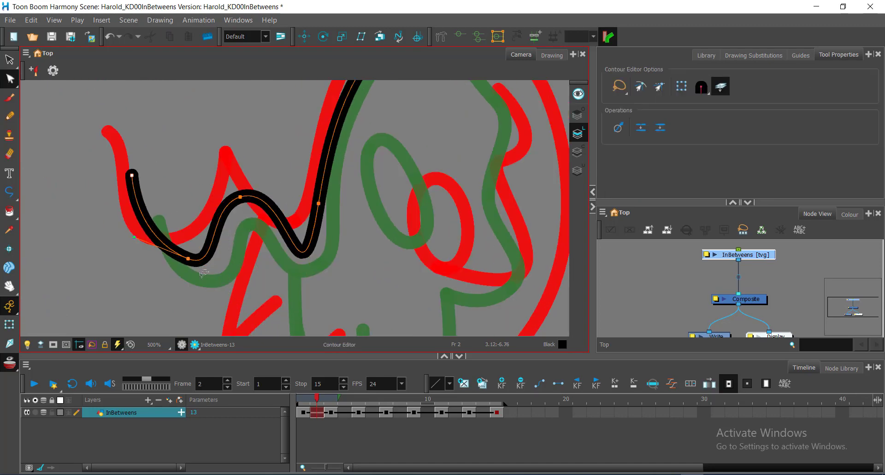
drag(134, 238, 134, 246)
- Reshape the middle peak and the neighbouring trough of the wavy edge by moving their points and handles
drag(263, 205, 204, 220)
click(181, 212)
drag(146, 222, 158, 245)
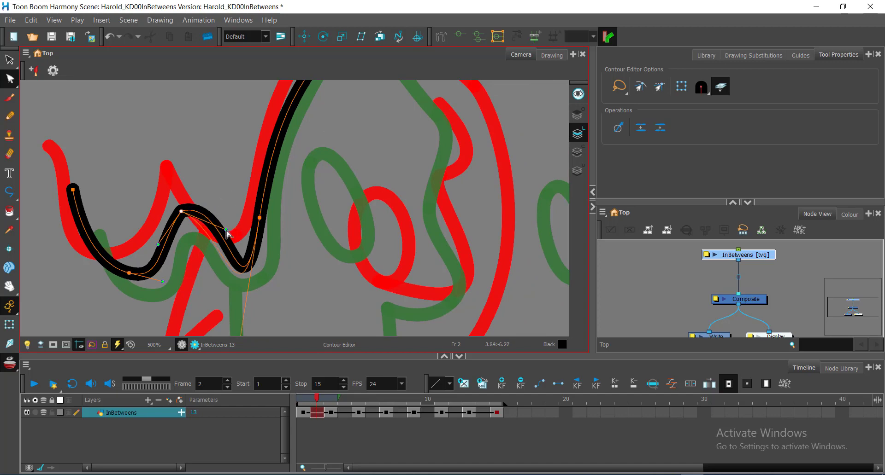
drag(240, 334, 216, 258)
drag(172, 175, 226, 238)
drag(181, 271, 180, 249)
drag(187, 307, 183, 301)
drag(206, 239, 203, 238)
drag(328, 160, 267, 230)
- Draw the elbow's wavy contour up to the outer arm line with the Polyline tool
scroll(267, 230, down, 2)
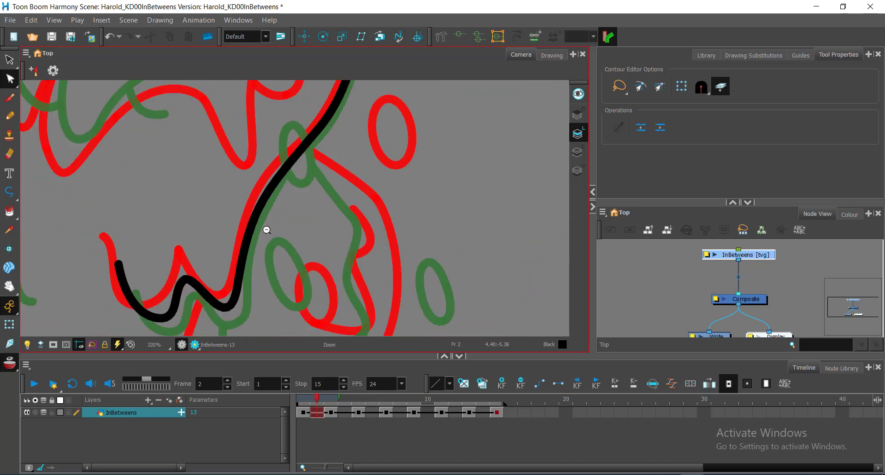
scroll(267, 230, down, 1)
key(alt+underscore)
scroll(291, 203, up, 1)
mouse_move(260, 199)
mouse_down()
mouse_move(305, 150)
mouse_move(267, 212)
mouse_move(295, 194)
mouse_move(295, 207)
mouse_up()
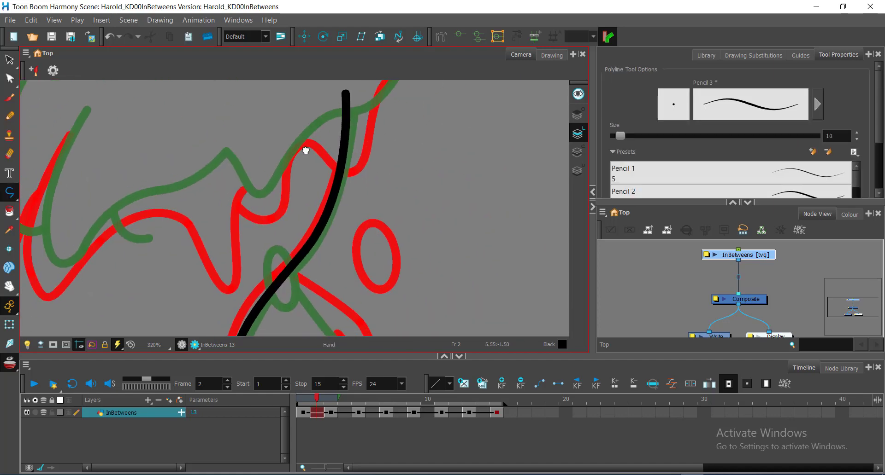
key(ctrl+z)
click(233, 240)
click(373, 95)
- Join the elbow contour to the outer arm line, reshape its notch with the Contour Editor, and save the scene
key(alt+q)
click(366, 112)
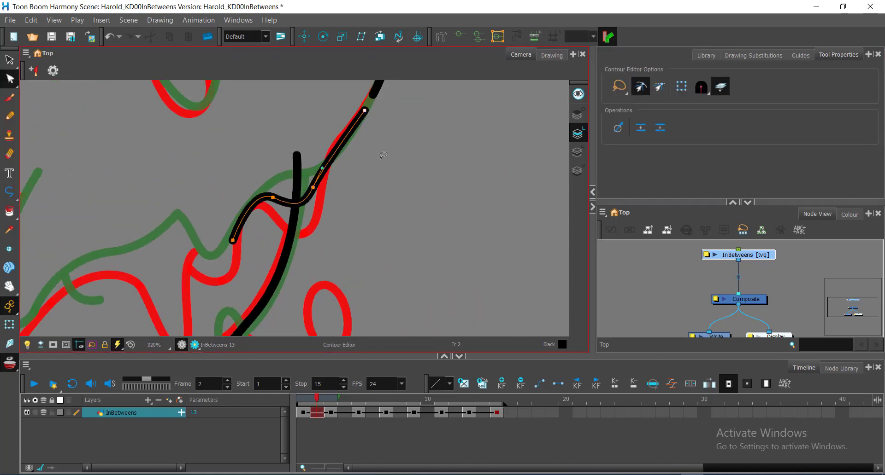
click(373, 94)
drag(374, 93, 361, 136)
mouse_move(314, 239)
mouse_down()
mouse_move(372, 192)
mouse_move(349, 203)
mouse_up()
click(345, 197)
click(640, 87)
click(360, 188)
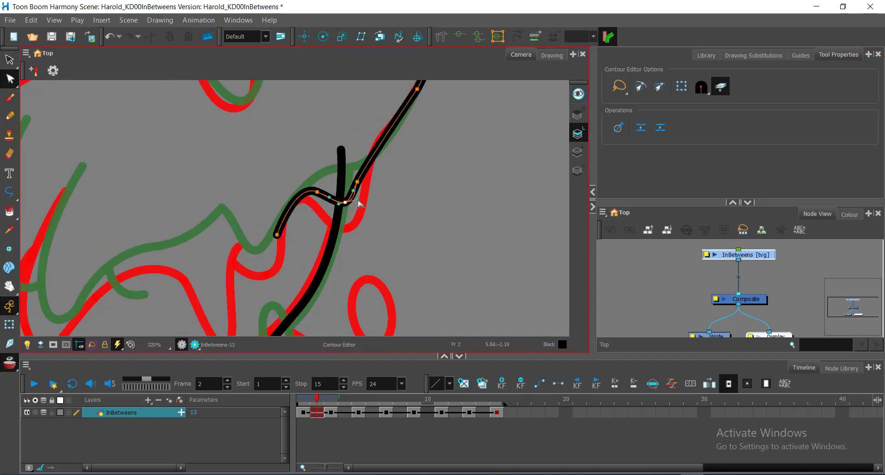
drag(332, 234, 446, 179)
key(ctrl+s)
- Draw the in-between contour along the hand's lower edge and up the first finger with the Polyline tool
key(alt+underscore)
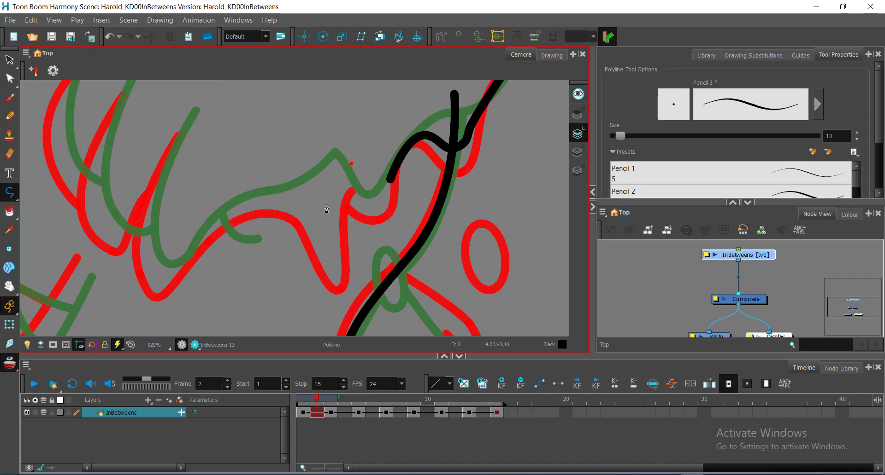
drag(326, 206, 323, 216)
drag(269, 204, 246, 208)
drag(181, 266, 163, 293)
drag(146, 215, 158, 178)
drag(166, 156, 163, 179)
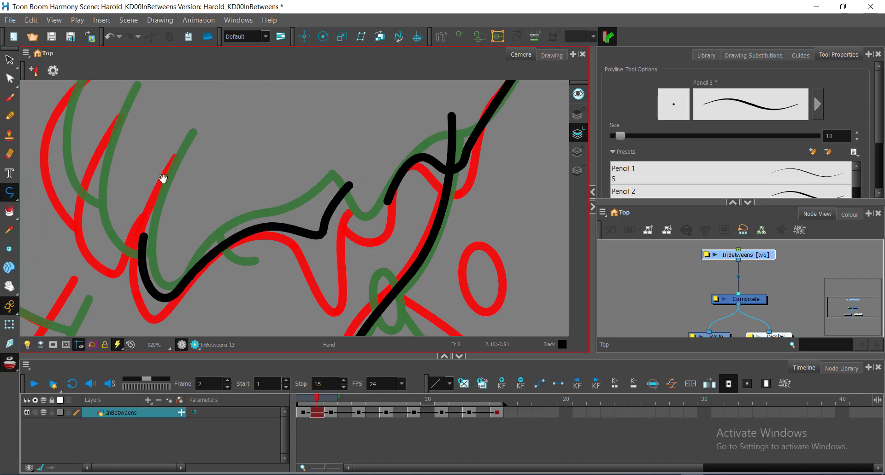
click(186, 143)
- Reshape the notch and the elbow end of the hand's lower contour with the Contour Editor
key(alt+q)
drag(296, 202, 235, 154)
click(262, 181)
drag(259, 198, 256, 214)
drag(308, 131, 238, 152)
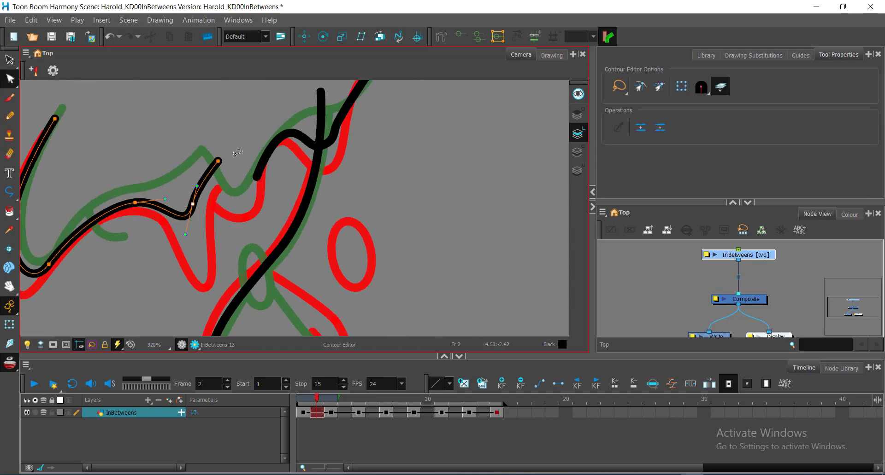
- Extend the elbow's wavy contour to the hand's lower line, refine its trough, and save the scene
key(alt+minus)
click(255, 188)
key(alt+q)
drag(251, 201, 257, 177)
click(640, 87)
click(640, 87)
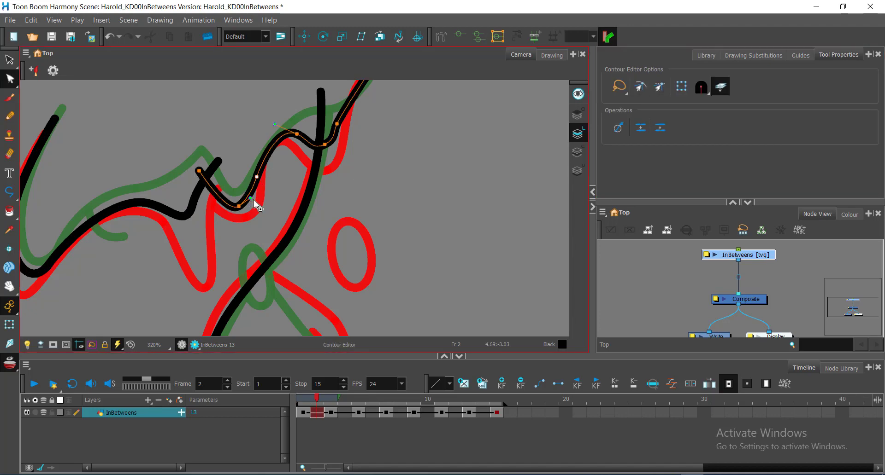
drag(239, 206, 247, 163)
click(160, 178)
drag(159, 177, 158, 175)
click(219, 198)
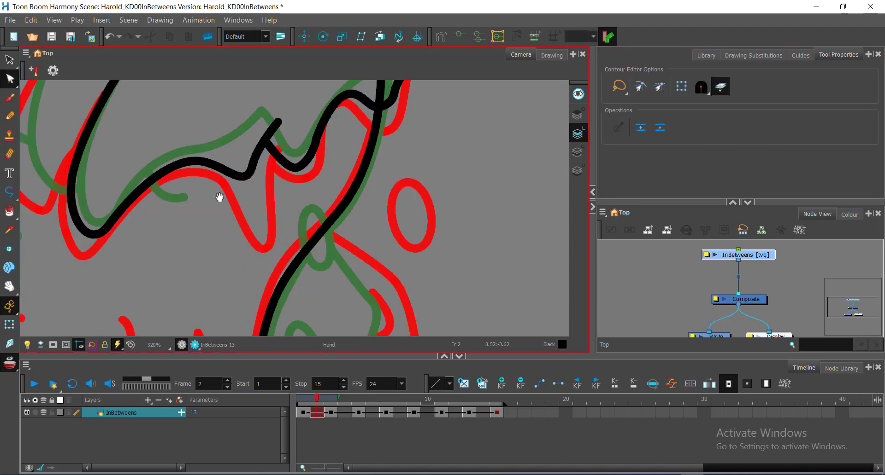
scroll(219, 198, down, 1)
key(ctrl+s)
- Draw the short crease on the hand's lower edge, trim its overshoot with the Cutter, and save the scene
drag(219, 164, 234, 143)
key(alt+minus)
scroll(149, 191, up, 1)
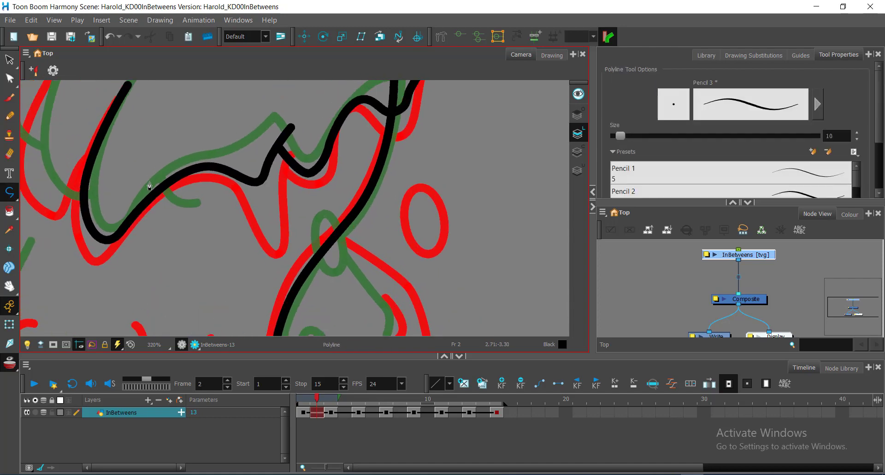
double_click(197, 193)
key(alt+q)
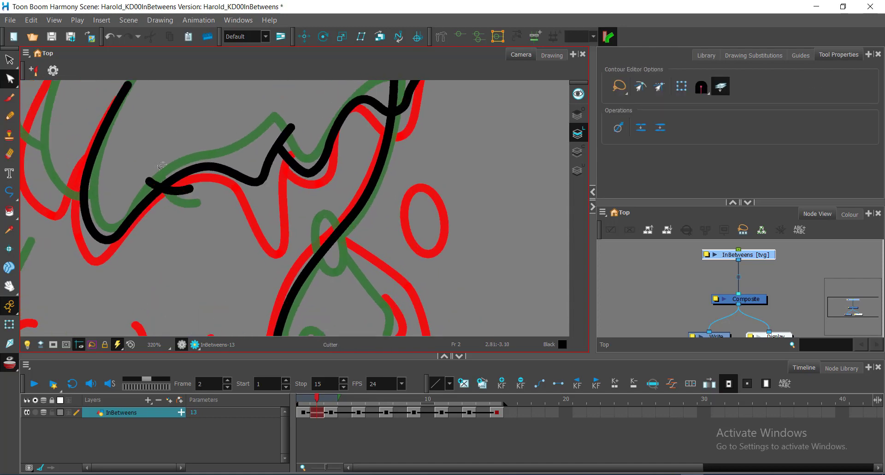
drag(161, 168, 148, 186)
key(ctrl+s)
- Check the drawn arm and hand lines against the onion-skinned key drawings and save the scene
scroll(220, 198, down, 3)
scroll(318, 138, up, 3)
mouse_move(261, 188)
mouse_down()
mouse_move(288, 157)
mouse_move(315, 163)
mouse_move(291, 161)
mouse_up()
key(ctrl+s)
scroll(307, 170, down, 5)
scroll(237, 258, up, 4)
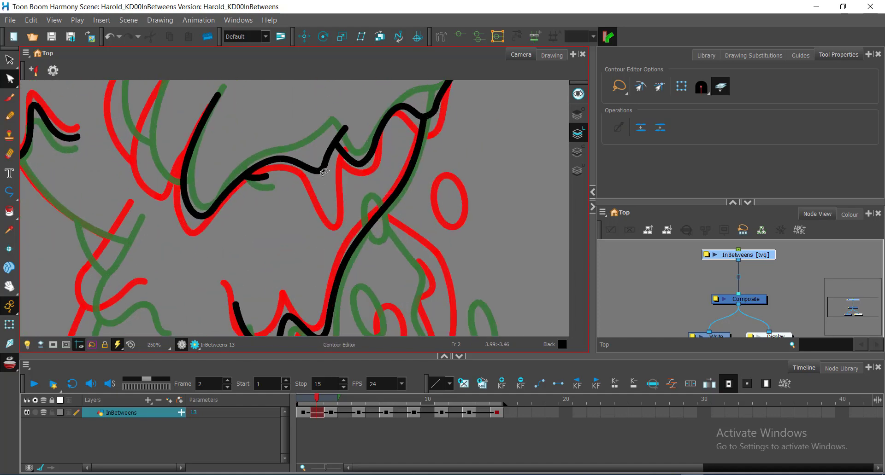
click(325, 172)
scroll(327, 168, down, 3)
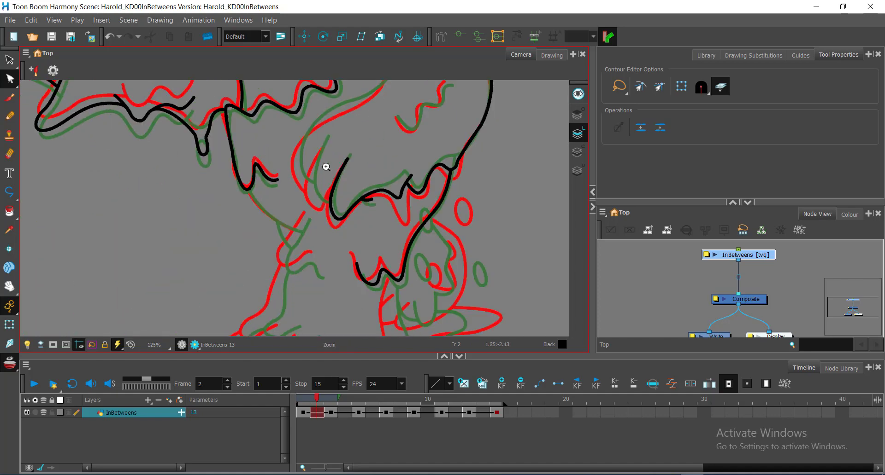
- Draw the second finger's curved line, refine its bend with the Contour Editor, trim its overshoot, and save the scene
scroll(326, 167, up, 2)
drag(345, 250, 344, 253)
scroll(348, 203, up, 1)
key(alt+underscore)
mouse_move(347, 178)
mouse_down()
mouse_move(349, 207)
mouse_move(368, 201)
mouse_up()
click(347, 150)
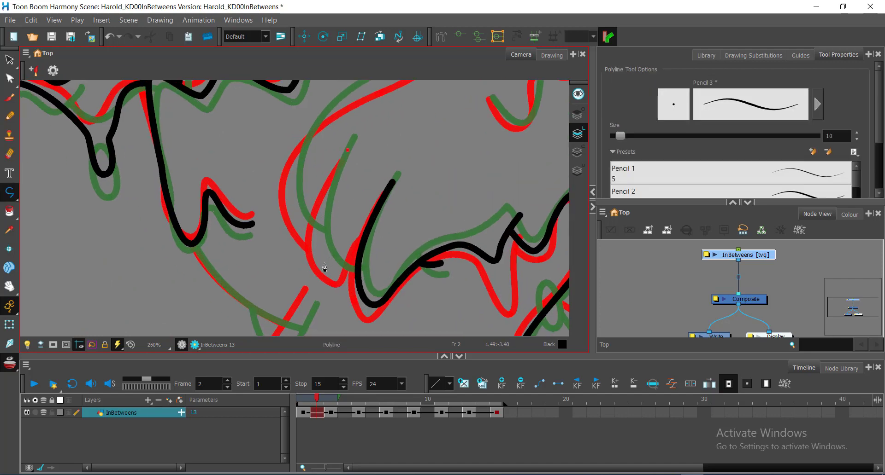
drag(324, 264, 344, 309)
key(alt+q)
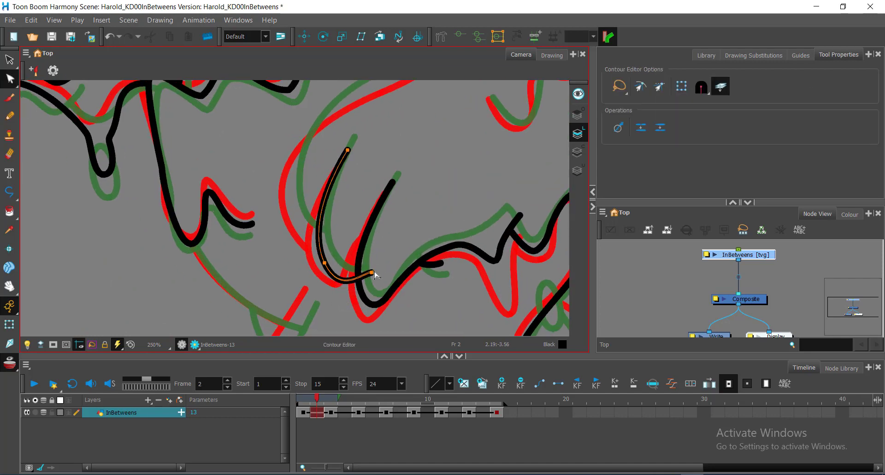
drag(325, 264, 322, 262)
key(ctrl+s)
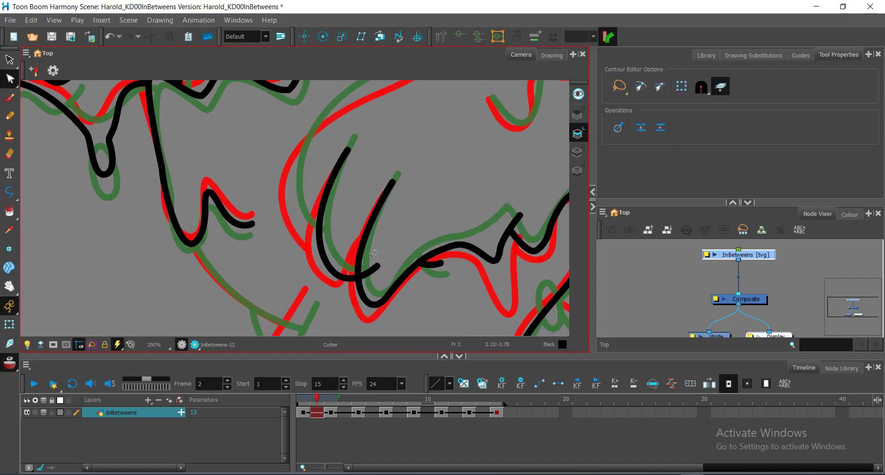
- Draw the long curved outer edge of the forearm and hand down to the second finger, and save the scene
mouse_move(331, 198)
mouse_down()
mouse_move(393, 221)
mouse_move(405, 246)
mouse_up()
scroll(405, 246, down, 1)
key(alt+underscore)
mouse_move(454, 176)
mouse_down()
mouse_move(433, 241)
mouse_move(404, 263)
mouse_up()
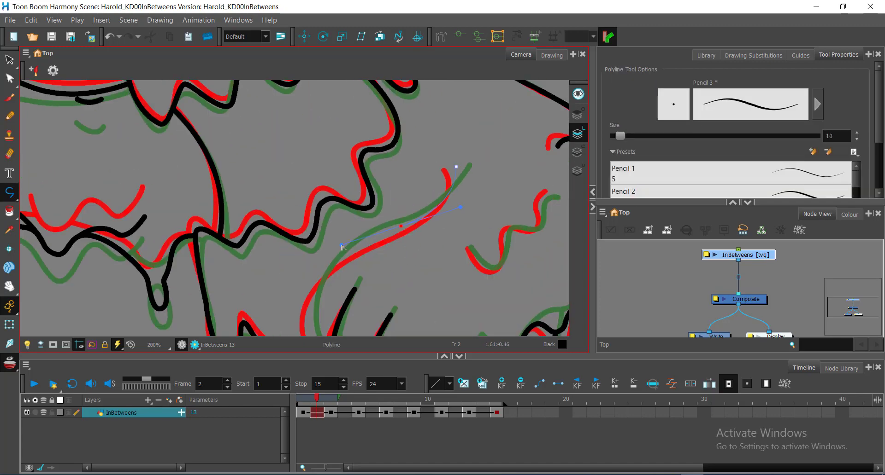
drag(342, 247, 367, 154)
drag(333, 236, 339, 273)
drag(369, 275, 319, 253)
key(ctrl+s)
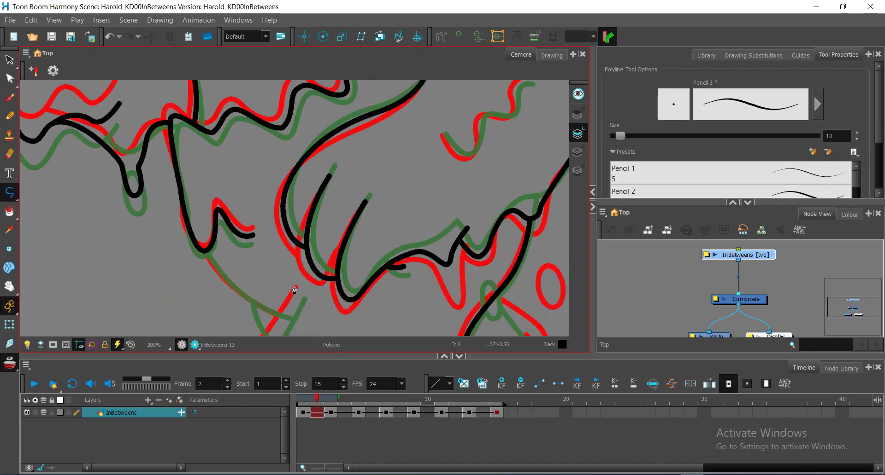
- Draw the short wavy detail line between the forearm and the outer body line, and refine its trough
scroll(240, 225, down, 1)
drag(240, 225, 330, 274)
scroll(403, 137, up, 3)
mouse_move(526, 198)
mouse_down()
mouse_move(403, 136)
mouse_move(351, 243)
mouse_up()
click(398, 183)
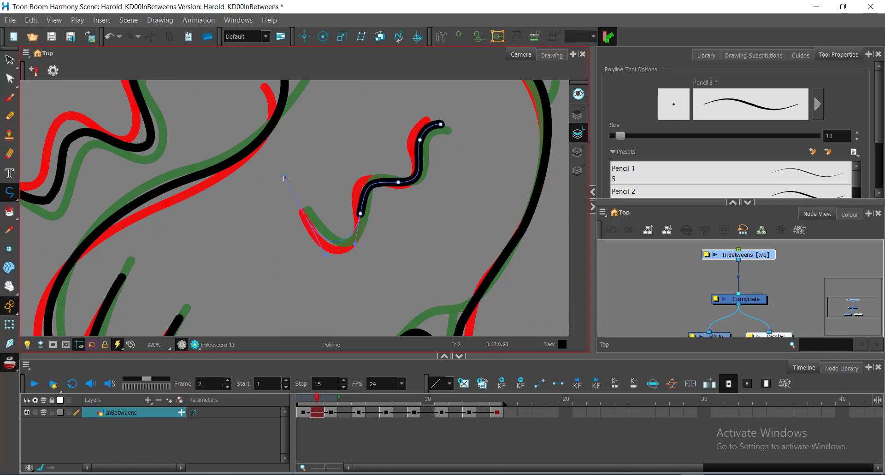
key(alt+q)
click(342, 246)
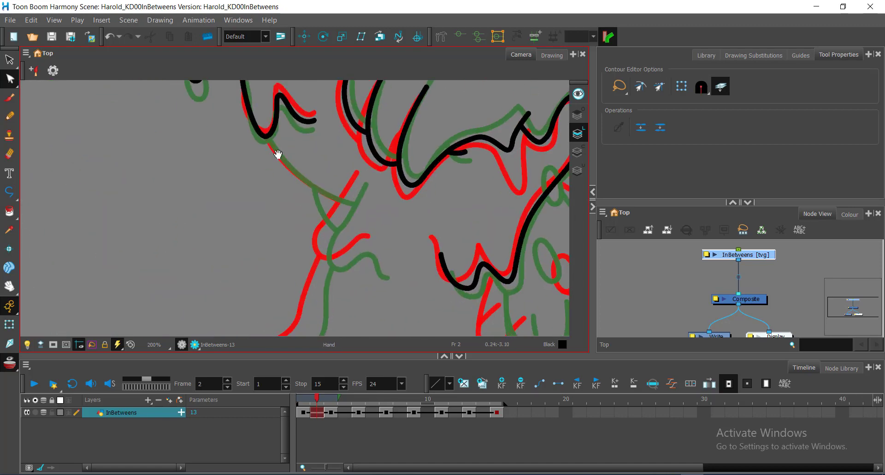
- Draw the hooked fold at the top of the front leg with the Polyline tool and adjust its wavy end
key(alt+minus)
scroll(318, 213, down, 2)
drag(297, 227, 296, 229)
mouse_move(326, 256)
mouse_down()
mouse_move(360, 237)
mouse_move(370, 244)
mouse_move(364, 222)
mouse_up()
click(377, 248)
key(alt+q)
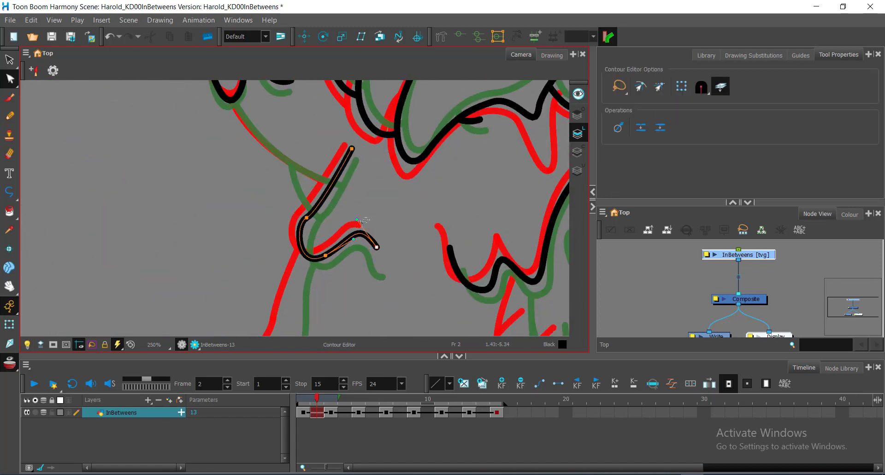
click(393, 231)
- Draw the lines connecting the body's lower edge to the front leg's fold, trim the overshoot, and save the scene
key(alt+underscore)
drag(298, 163, 311, 195)
click(238, 115)
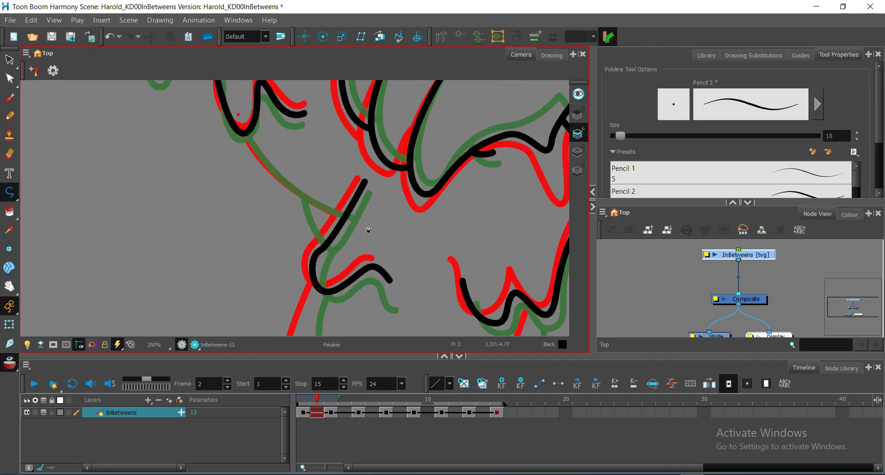
drag(483, 268, 482, 269)
key(alt+t)
key(ctrl+s)
mouse_move(342, 269)
mouse_down()
mouse_move(291, 217)
mouse_move(313, 206)
mouse_move(297, 188)
mouse_up()
key(alt+t)
drag(269, 143, 282, 140)
key(1)
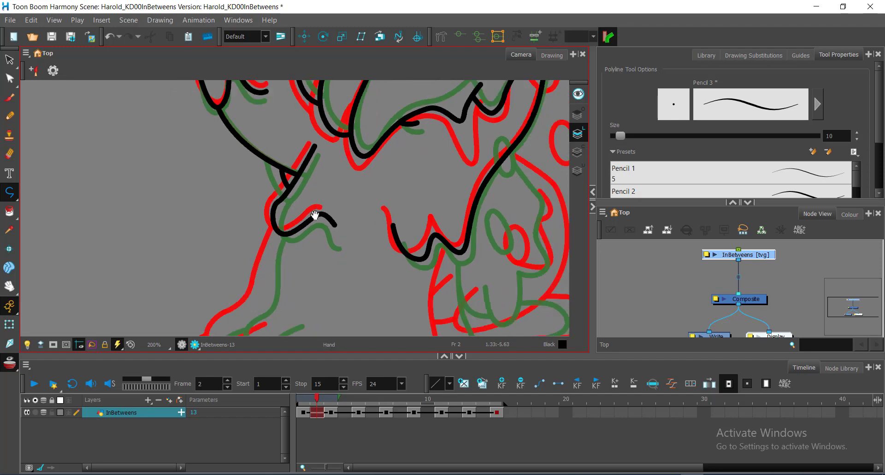
key(ctrl+s)
- Draw the front leg's outer line from the fold down around the first toe
drag(304, 221, 327, 139)
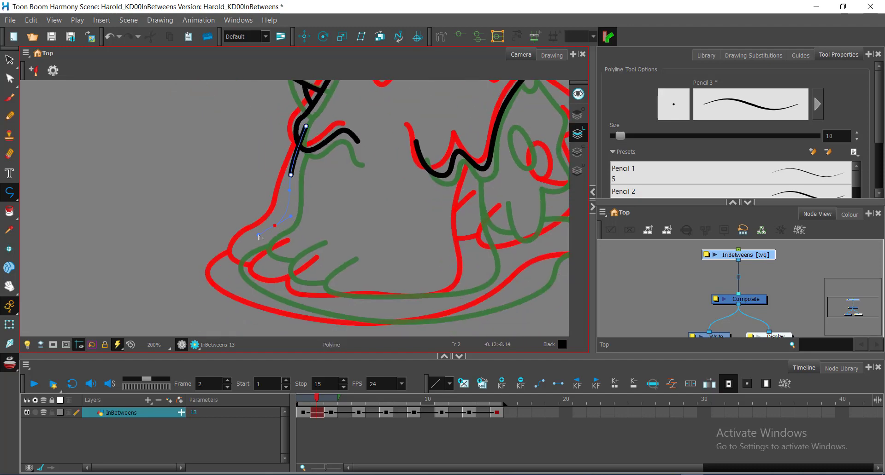
scroll(259, 237, up, 3)
drag(320, 281, 320, 281)
ctrl+click(307, 237)
drag(306, 236, 269, 182)
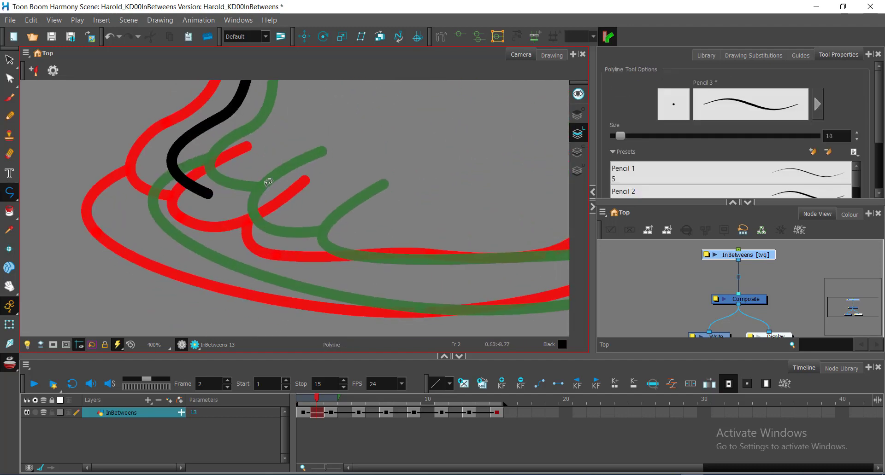
- Draw the base outline from the first toe around the underside and back over the far end with the Polyline tool
drag(129, 222, 151, 262)
mouse_move(342, 265)
mouse_down()
mouse_move(166, 207)
mouse_move(208, 217)
mouse_up()
mouse_move(474, 240)
mouse_down()
mouse_move(649, 171)
mouse_move(688, 172)
mouse_up()
mouse_move(535, 206)
mouse_down()
mouse_move(469, 260)
mouse_move(303, 285)
mouse_up()
scroll(303, 285, down, 1)
drag(567, 175, 583, 171)
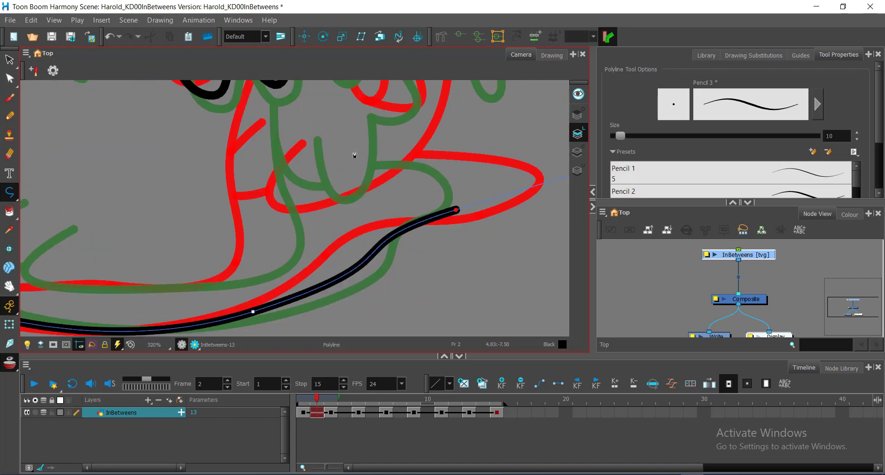
drag(342, 157, 300, 165)
- Reshape the far end of the base outline with its points and handles, and save the scene
key(alt+q)
drag(565, 180, 518, 180)
click(409, 211)
drag(392, 258, 482, 204)
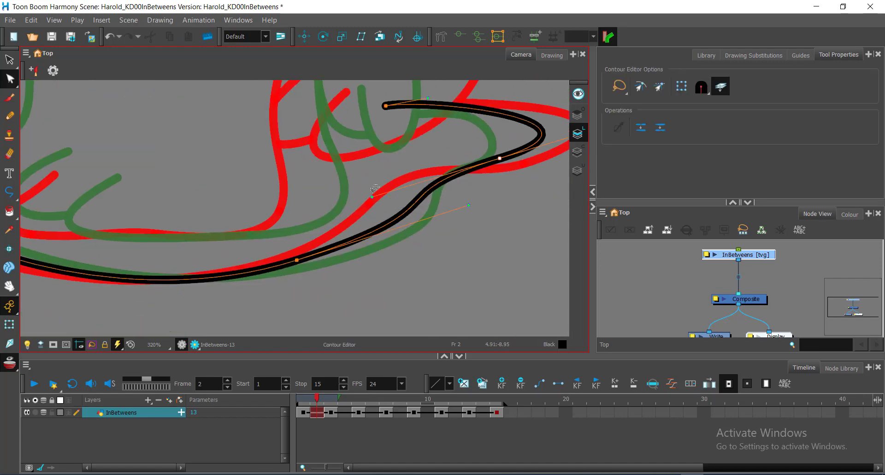
drag(371, 196, 478, 165)
key(ctrl+s)
- Adjust the base outline's curve in front of the toes and trim its overshoot at the first toe
drag(230, 212, 414, 214)
scroll(69, 229, down, 1)
click(123, 205)
scroll(124, 204, up, 1)
drag(125, 197, 123, 198)
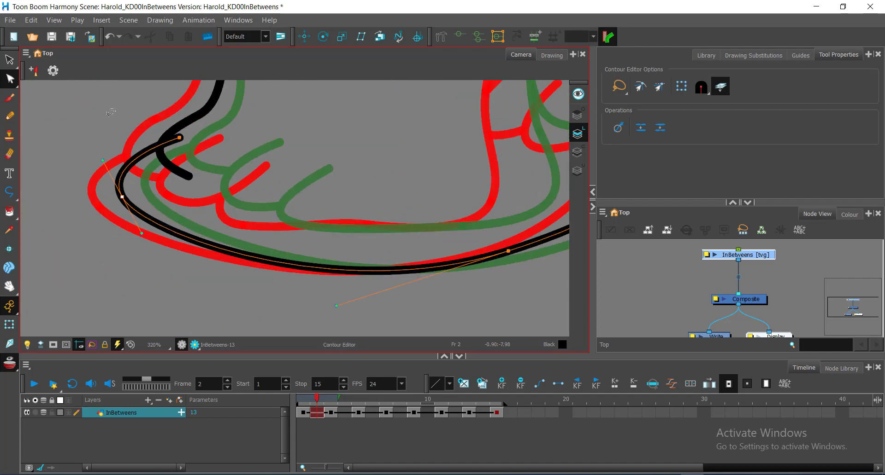
key(alt+t)
scroll(214, 158, down, 1)
drag(170, 130, 188, 208)
- Draw the second toe's curved line with the Polyline tool
key(alt+minus)
scroll(204, 193, up, 2)
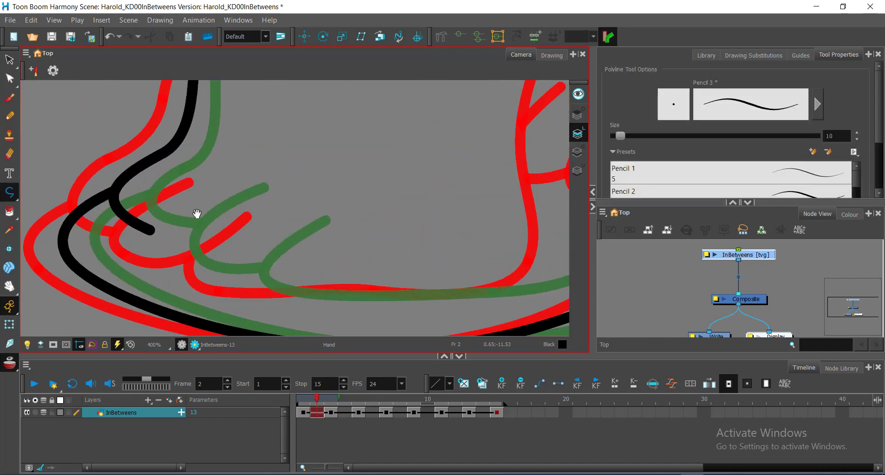
key(ctrl+z)
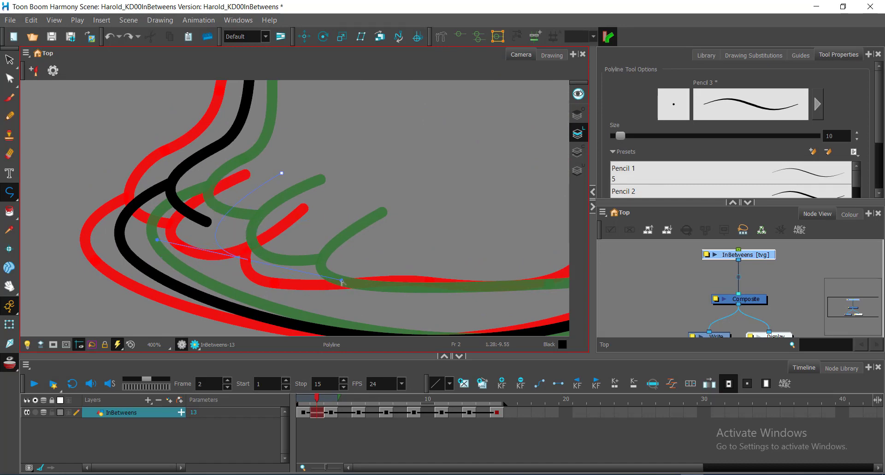
drag(342, 281, 345, 280)
click(320, 233)
key(alt+q)
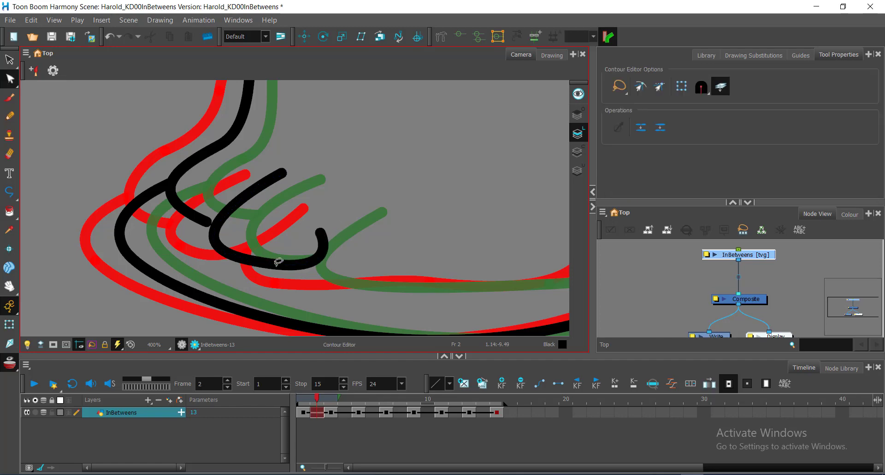
- Join the first toe's end to the second toe's line and adjust the second toe's upper points
click(212, 226)
click(207, 222)
mouse_move(207, 222)
mouse_down()
mouse_move(229, 228)
mouse_move(195, 220)
mouse_move(230, 217)
mouse_up()
key(t)
click(282, 174)
drag(282, 174, 278, 176)
click(264, 190)
click(250, 261)
- Reshape the second toe's lower curve and tip, and compare it with the key drawing at frame 1
drag(345, 281, 288, 266)
drag(340, 234, 323, 233)
click(290, 279)
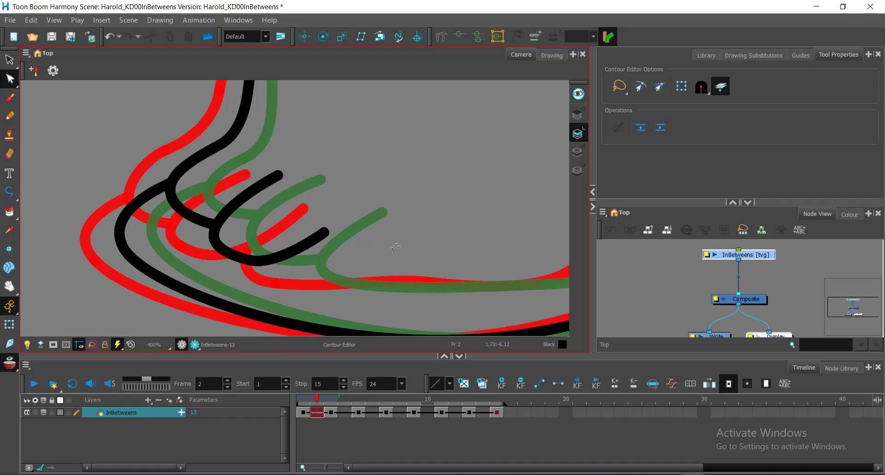
click(326, 232)
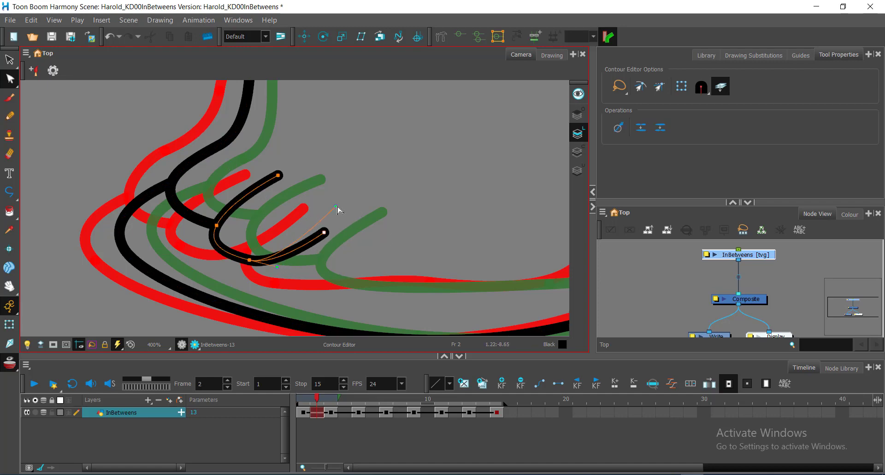
drag(331, 229, 328, 229)
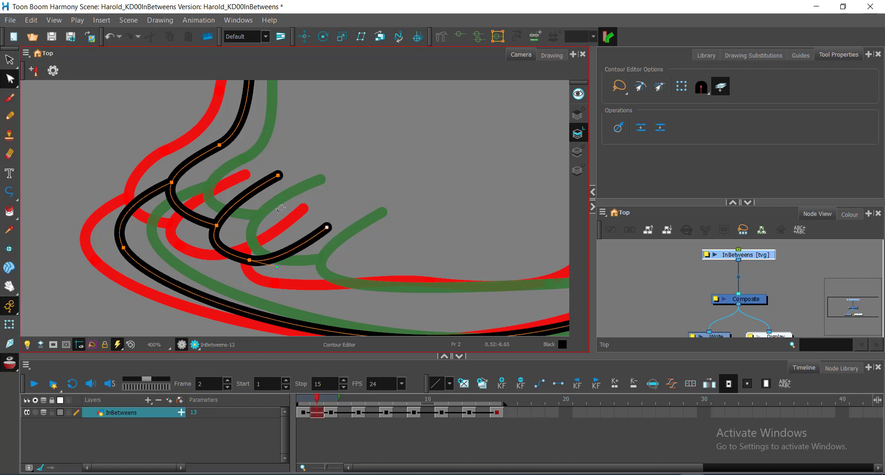
click(303, 399)
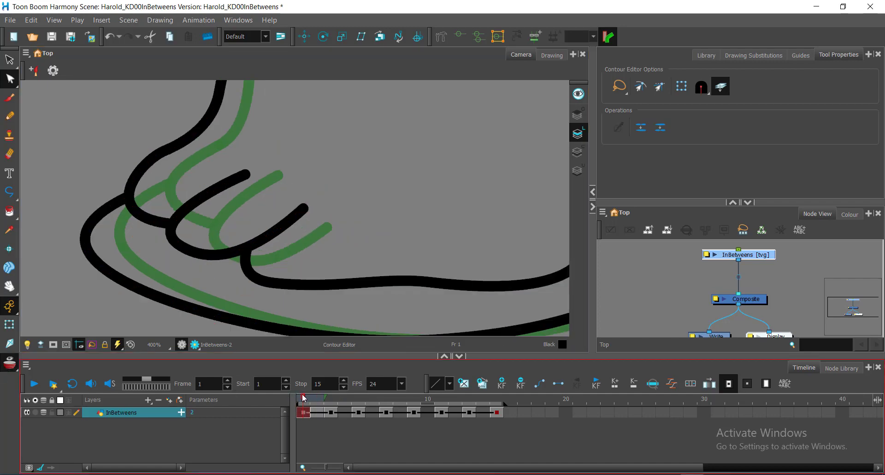
mouse_move(302, 399)
mouse_down()
mouse_move(332, 402)
mouse_move(318, 403)
mouse_up()
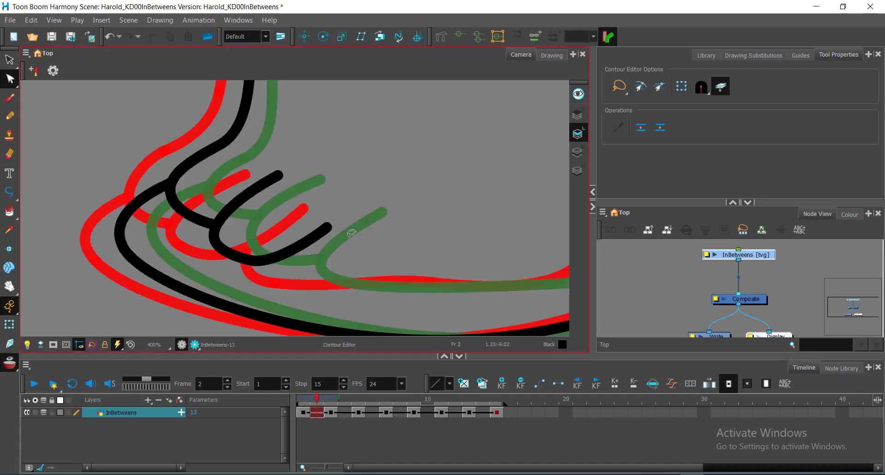
- Draw the foot's bottom line from the second toe, trim its overshoot, and extend and smooth its free end
key(alt+[)
click(283, 238)
drag(355, 281, 464, 280)
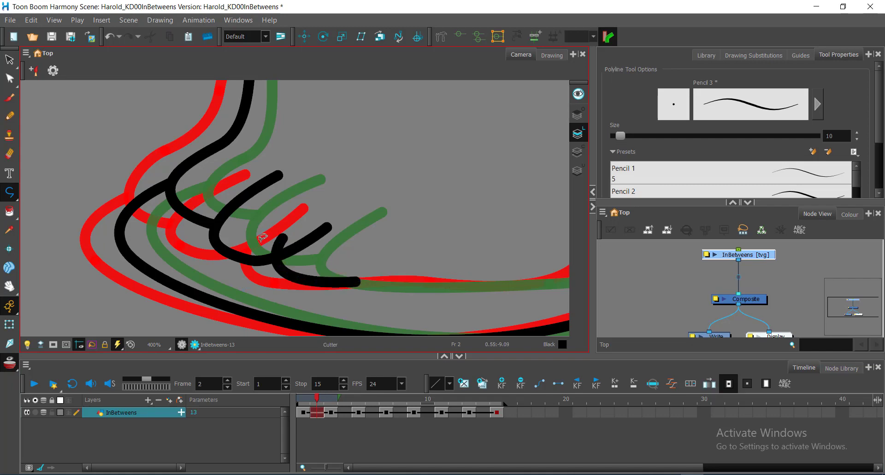
key(alt+q)
drag(356, 281, 398, 285)
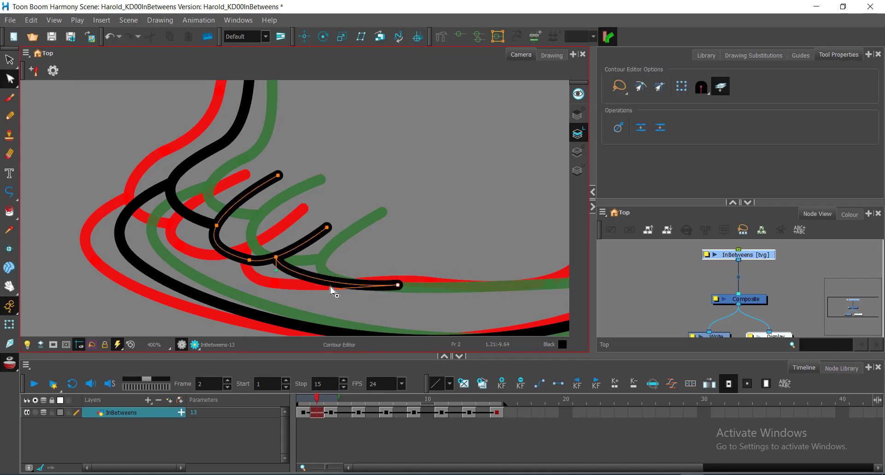
drag(331, 286, 292, 285)
key(1)
- Draw the front leg's back line down to the foot's bottom line with the Polyline tool
drag(366, 277, 256, 295)
key(alt+[)
scroll(391, 227, up, 3)
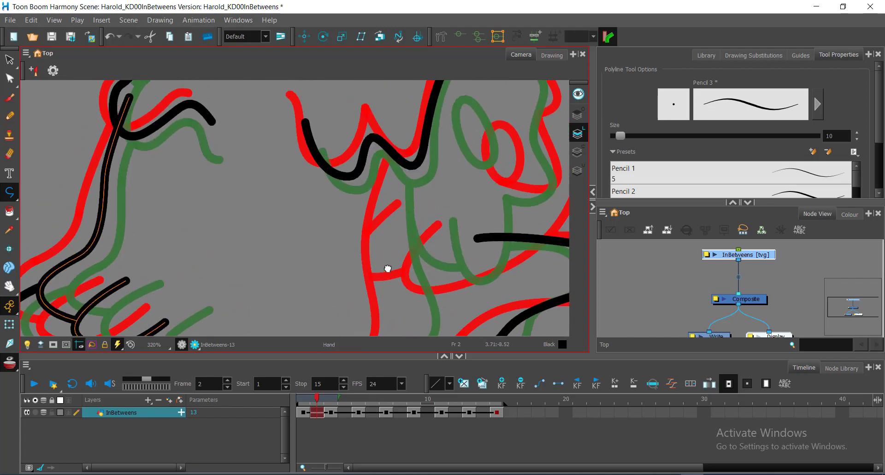
drag(384, 243, 382, 164)
mouse_move(342, 252)
mouse_down()
mouse_move(241, 267)
mouse_move(213, 255)
mouse_move(244, 259)
mouse_up()
click(225, 257)
key(alt+q)
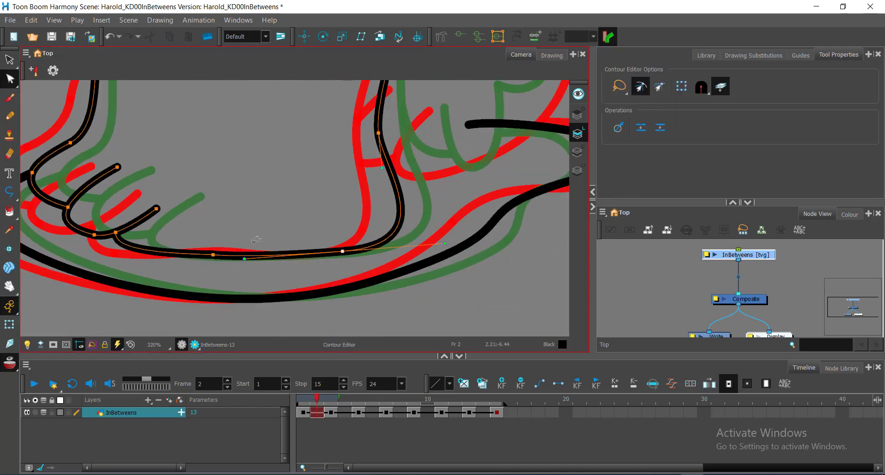
- Smooth the join between the front leg's back line and the foot's bottom line, and save the scene
click(640, 127)
click(342, 251)
drag(445, 244, 435, 240)
click(212, 254)
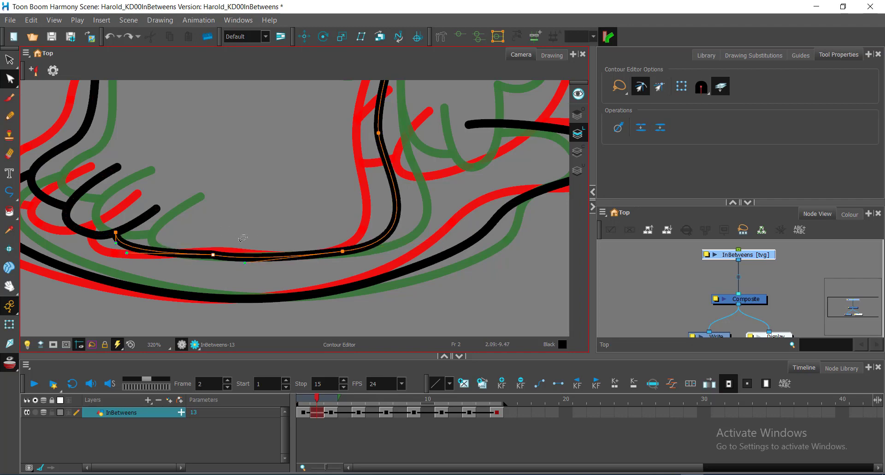
key(Delete)
key(ctrl+z)
click(213, 255)
drag(245, 263, 247, 259)
scroll(369, 167, down, 1)
drag(371, 164, 355, 211)
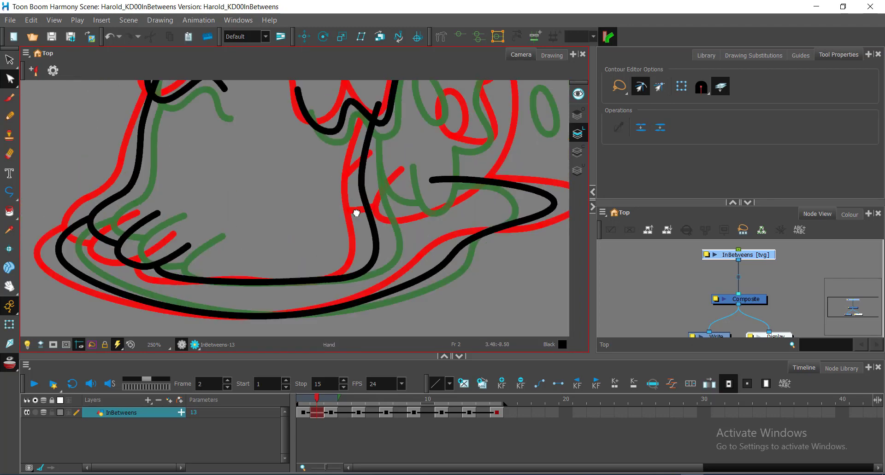
drag(380, 110, 338, 204)
scroll(262, 222, down, 1)
key(ctrl+s)
scroll(333, 251, down, 1)
drag(332, 252, 247, 192)
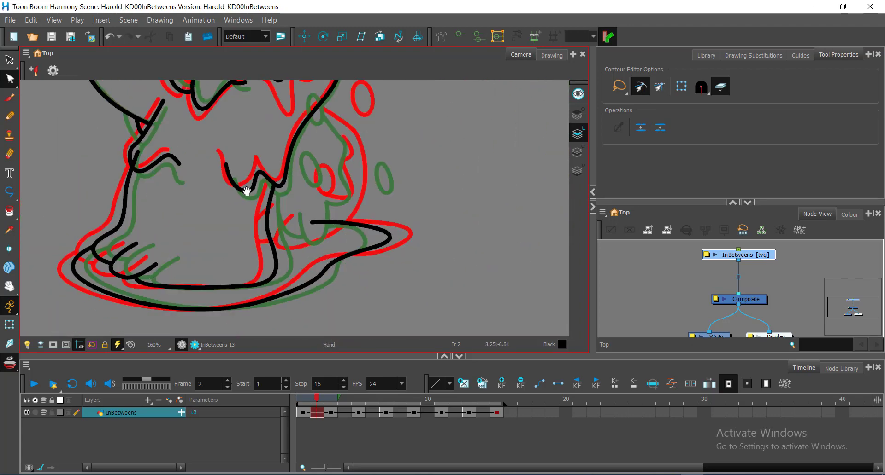
- Copy the upper oval on the leg from frame 3 into frame 2, place it midway between the key positions, and save
drag(331, 130, 222, 177)
scroll(231, 206, up, 2)
click(371, 428)
key(period)
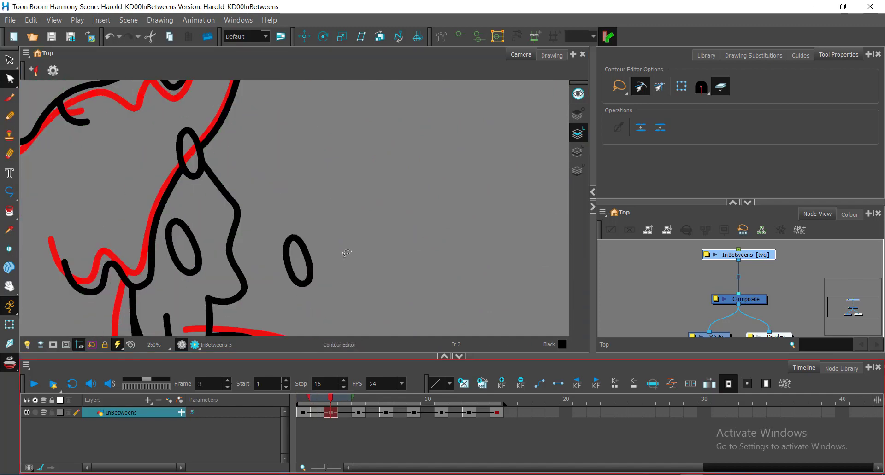
key(alt+s)
click(299, 260)
click(199, 159)
key(ctrl+c)
key(comma)
key(ctrl+v)
drag(191, 135, 227, 129)
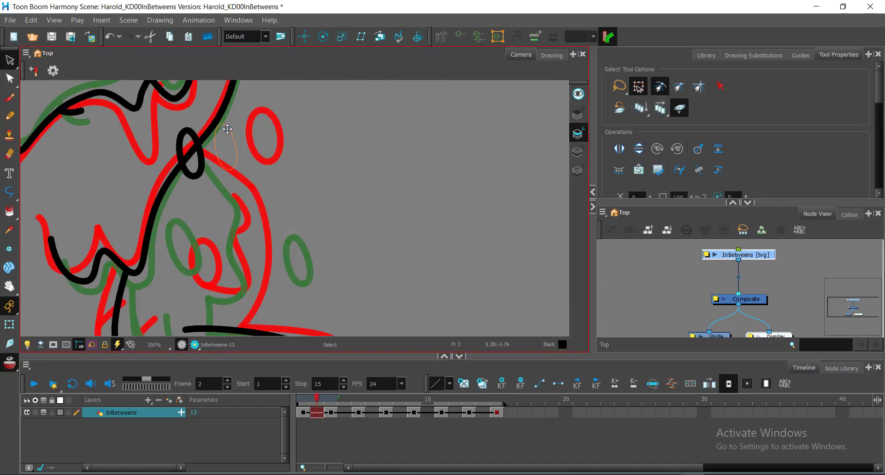
drag(194, 190, 194, 191)
drag(197, 191, 243, 128)
key(ctrl+s)
- Copy the oval inside the rear leg from frame 1 into frame 2, place it between the key positions, and save
scroll(254, 228, down, 1)
scroll(257, 198, up, 1)
click(270, 239)
drag(271, 239, 324, 195)
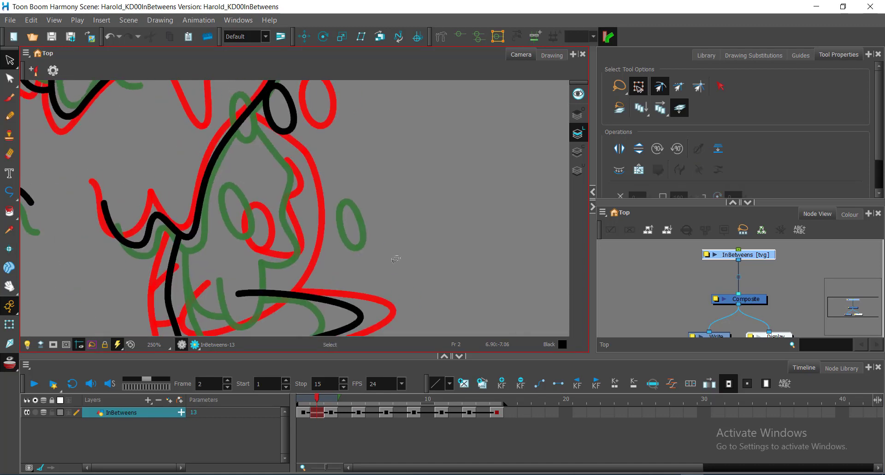
key(comma)
click(254, 203)
key(ctrl+c)
key(period)
key(ctrl+v)
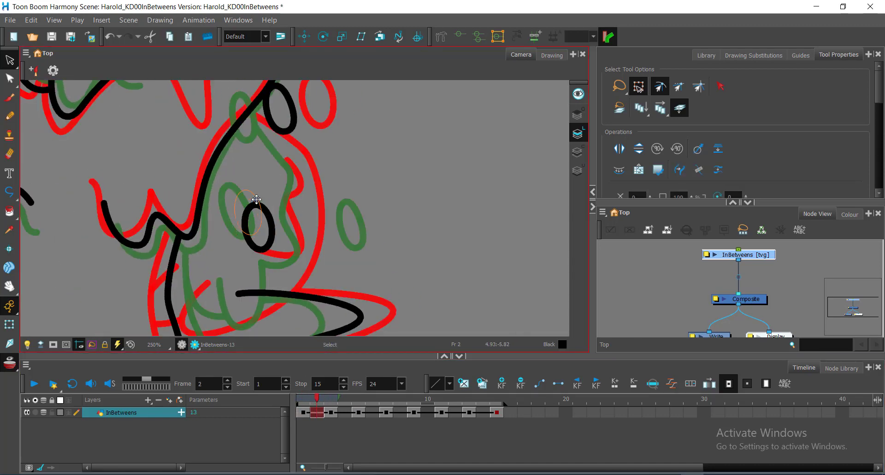
drag(256, 199, 281, 195)
click(233, 193)
key(ctrl+s)
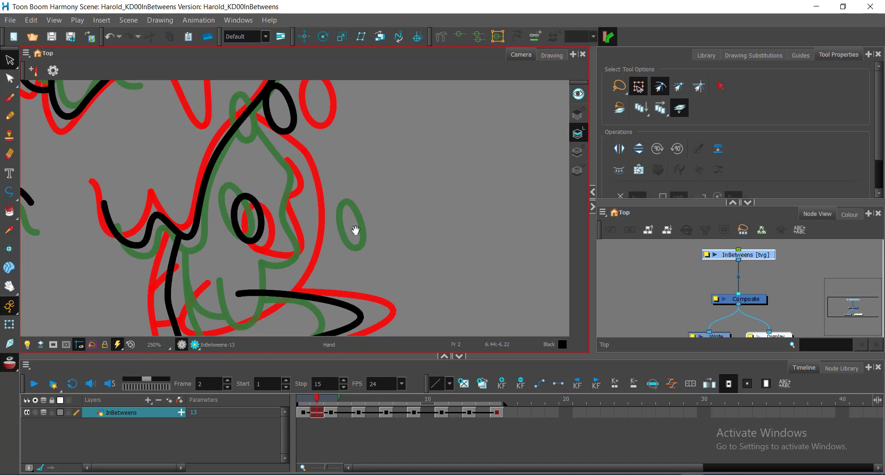
- Hide the onion skin to examine the frame 2 drawing on its own, and show it again
drag(355, 231, 388, 225)
scroll(398, 231, down, 1)
drag(246, 293, 273, 212)
key(2)
key(alt+minus)
key(2)
drag(333, 217, 306, 292)
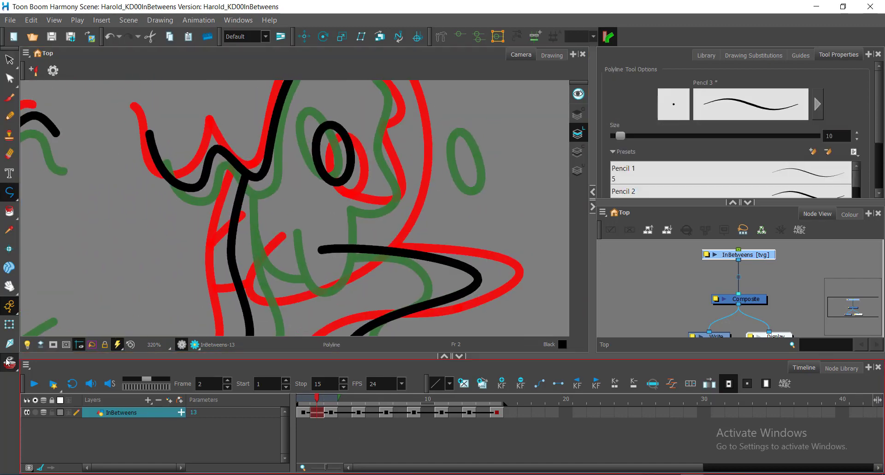
click(9, 363)
key(1)
key(1)
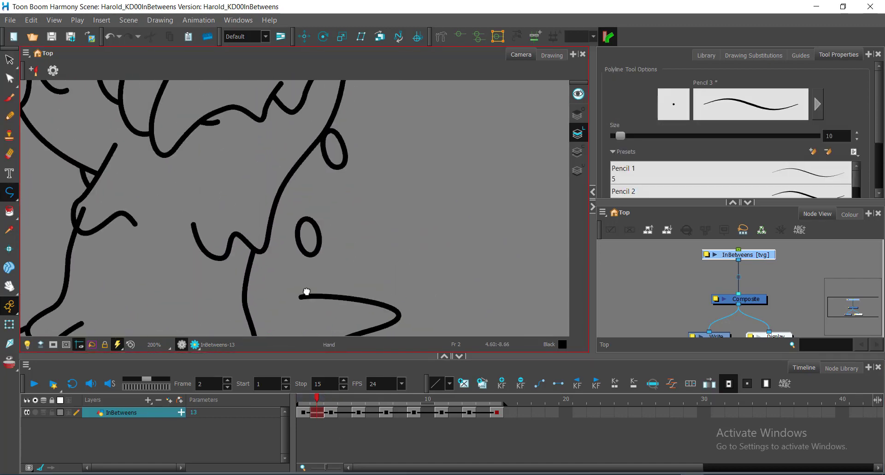
mouse_move(316, 403)
mouse_down()
mouse_move(330, 401)
mouse_move(317, 402)
mouse_up()
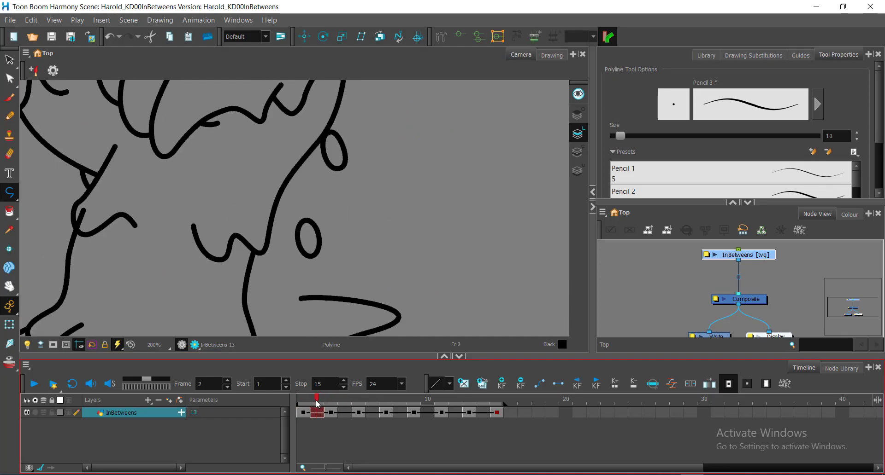
click(8, 363)
scroll(352, 178, up, 3)
drag(314, 217, 322, 225)
drag(347, 264, 356, 204)
drag(336, 234, 310, 185)
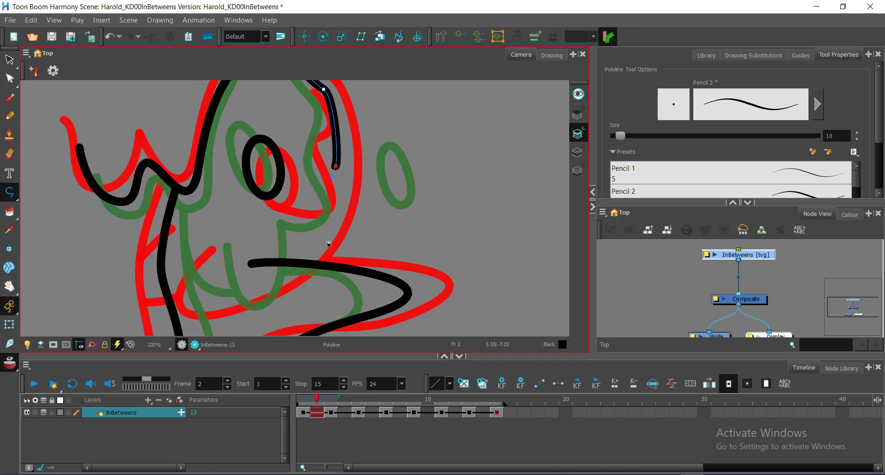
key(ctrl+z)
drag(325, 245, 330, 265)
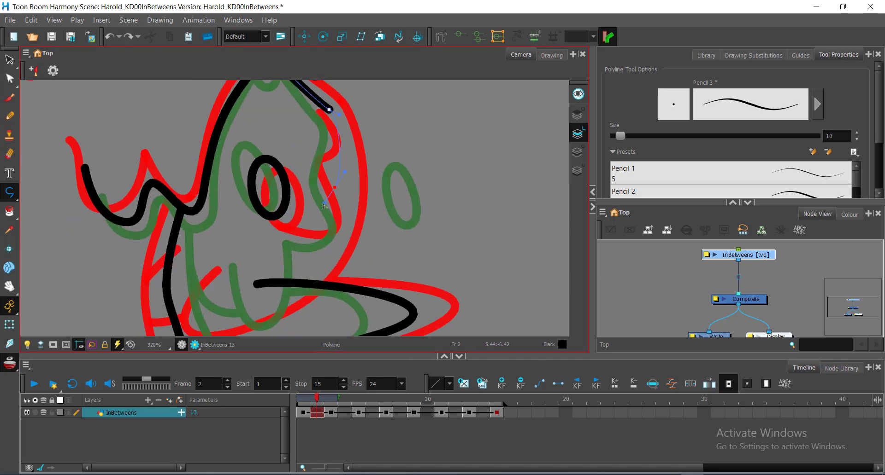
drag(323, 206, 323, 207)
key(ctrl+z)
- Draw the rear foot's outline from the toe around the sole and up the leg's wavy inner edge with the Polyline tool
drag(283, 155, 353, 209)
drag(307, 316, 335, 175)
key(ctrl+s)
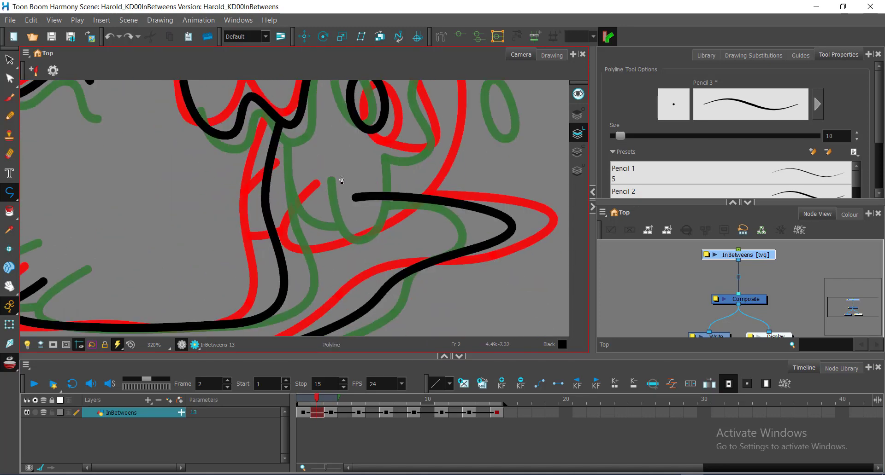
mouse_move(353, 224)
mouse_down()
mouse_move(375, 229)
mouse_move(376, 239)
mouse_up()
drag(341, 265, 368, 269)
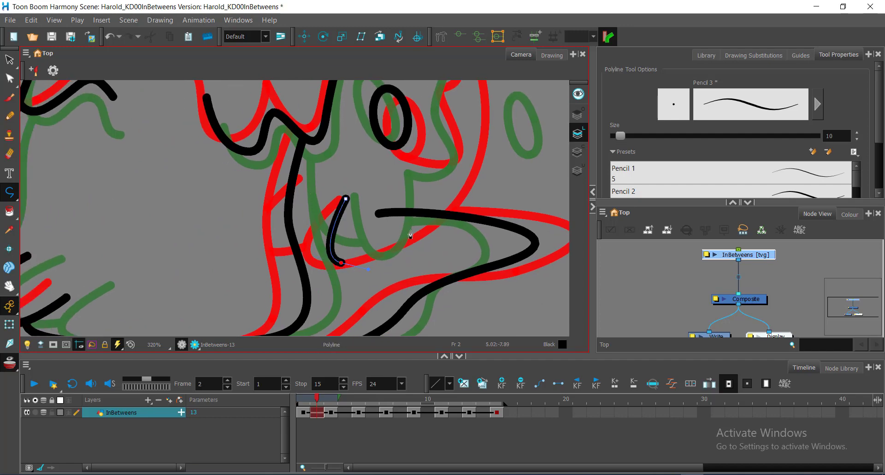
drag(430, 196, 418, 215)
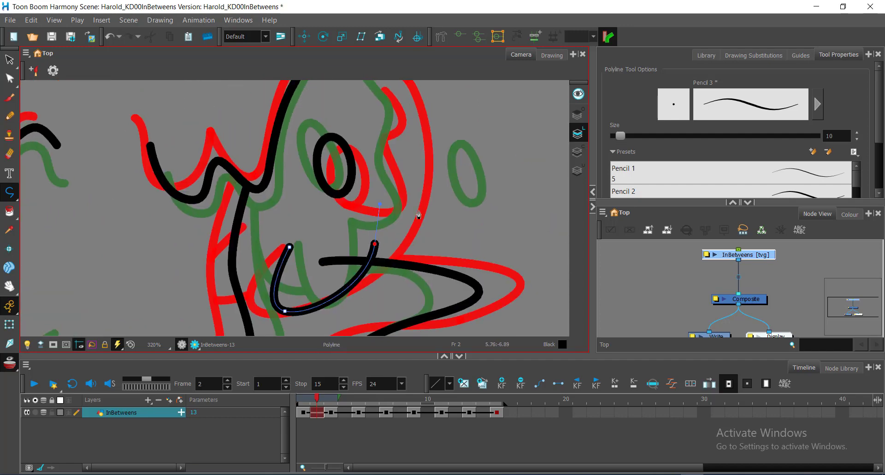
drag(372, 147, 398, 105)
drag(398, 105, 435, 204)
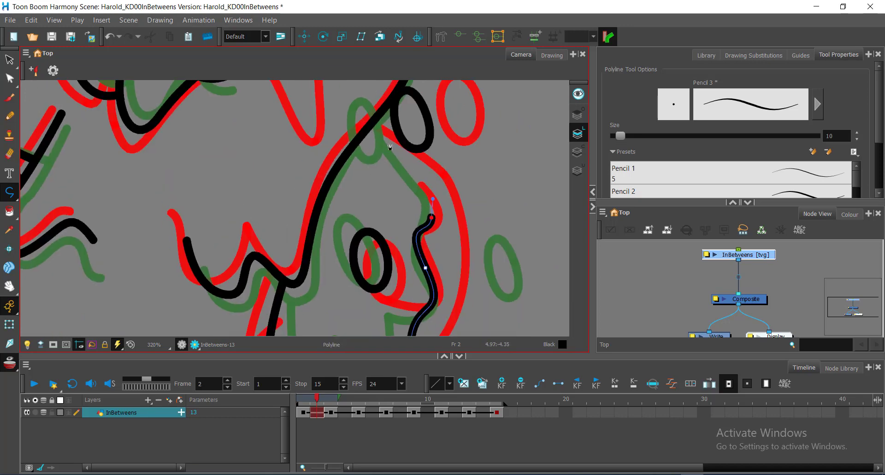
click(398, 160)
- Reshape the bends in the rear leg's wavy edge with the Contour Editor
key(alt+q)
drag(442, 267, 410, 197)
click(408, 198)
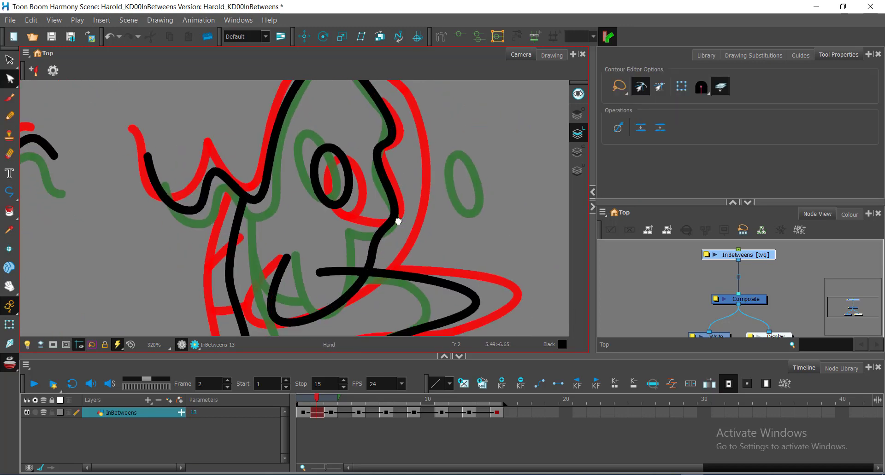
drag(407, 167, 369, 151)
- Draw the short curved line below the rear leg's oval, fit its ends between the keys, and trim its overshoot
key(alt+/)
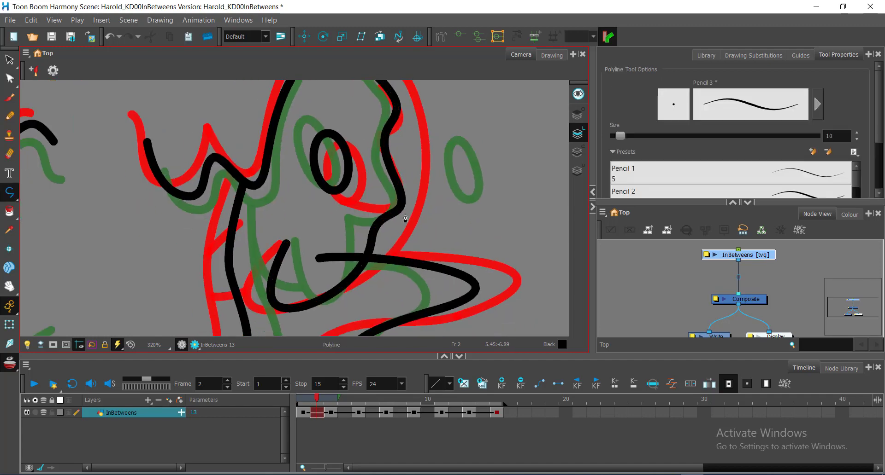
mouse_move(339, 200)
mouse_down()
mouse_move(327, 182)
mouse_move(338, 207)
mouse_up()
key(alt+q)
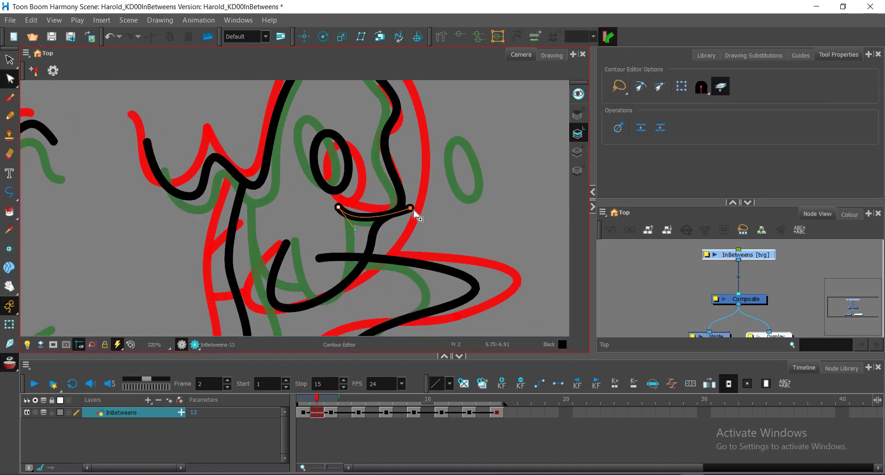
drag(410, 208, 405, 217)
drag(338, 208, 338, 201)
key(t)
drag(400, 207, 398, 227)
- Trim the part of the puddle line that crosses the rear foot, and save the scene
drag(331, 231, 347, 187)
key(t)
drag(352, 203, 346, 226)
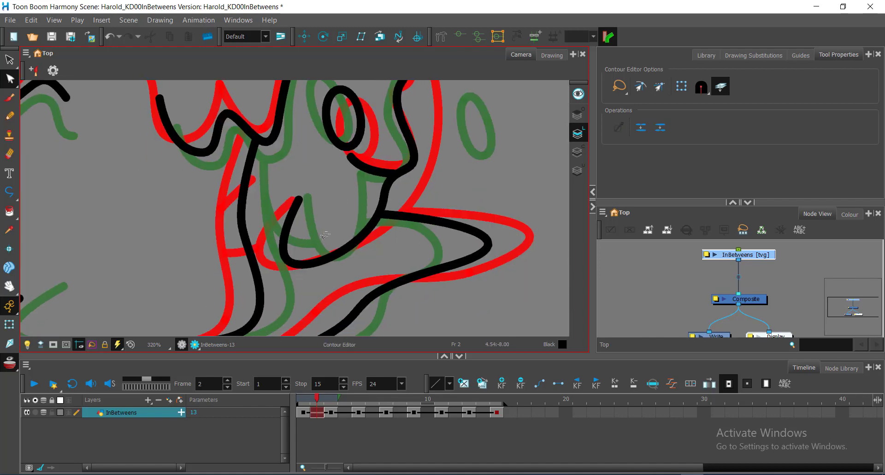
drag(300, 206, 345, 205)
key(ctrl+s)
- Draw the rear leg's front line from the belly drip down to the rear toe, adjust its upper end, and save
key(alt+/)
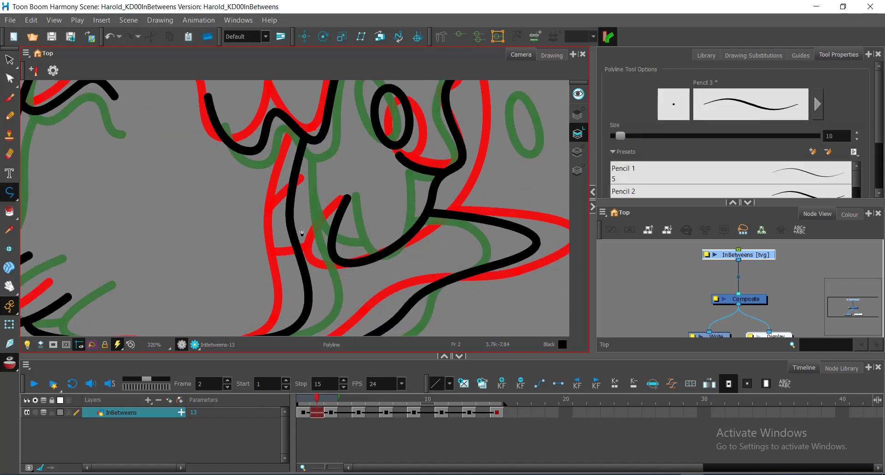
drag(302, 229, 346, 259)
key(alt+q)
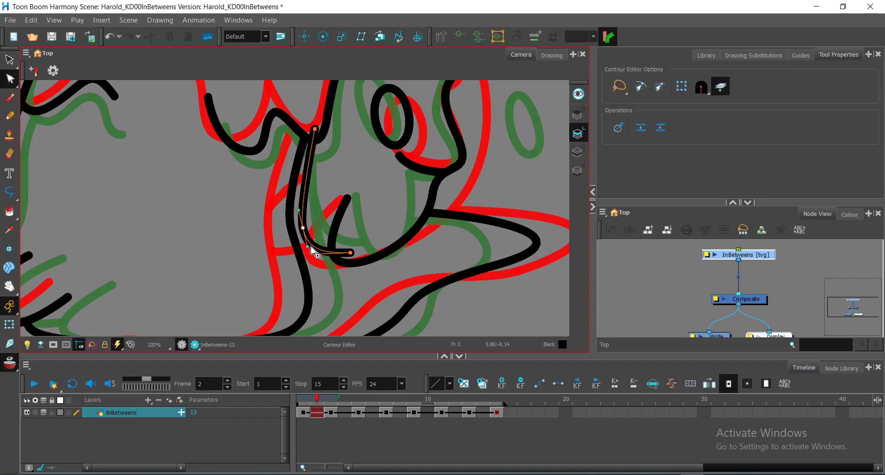
drag(315, 127, 311, 138)
scroll(364, 203, down, 3)
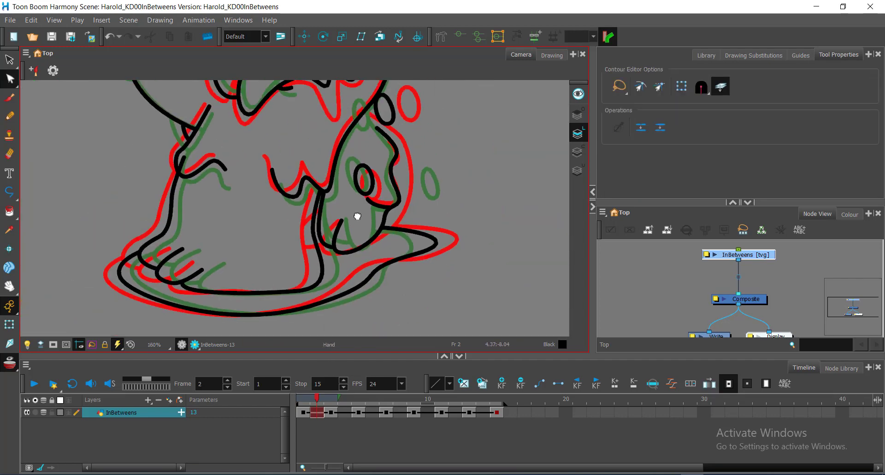
scroll(359, 212, up, 1)
mouse_move(435, 138)
mouse_down()
mouse_move(415, 187)
mouse_move(359, 221)
mouse_move(368, 185)
mouse_up()
key(ctrl+s)
- Copy the lone oval beside the rear leg from frame 3 into frame 2, place it midway between the keys, and save
key(g)
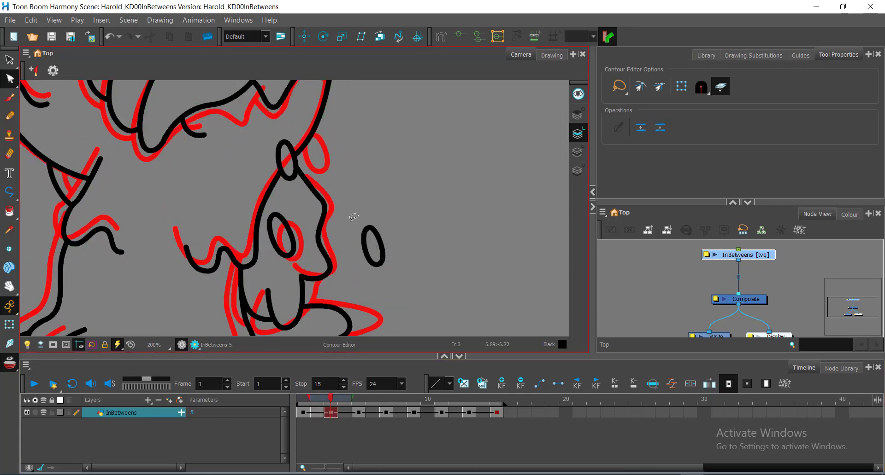
key(alt+s)
click(365, 232)
key(ctrl+c)
key(f)
click(382, 194)
key(ctrl+v)
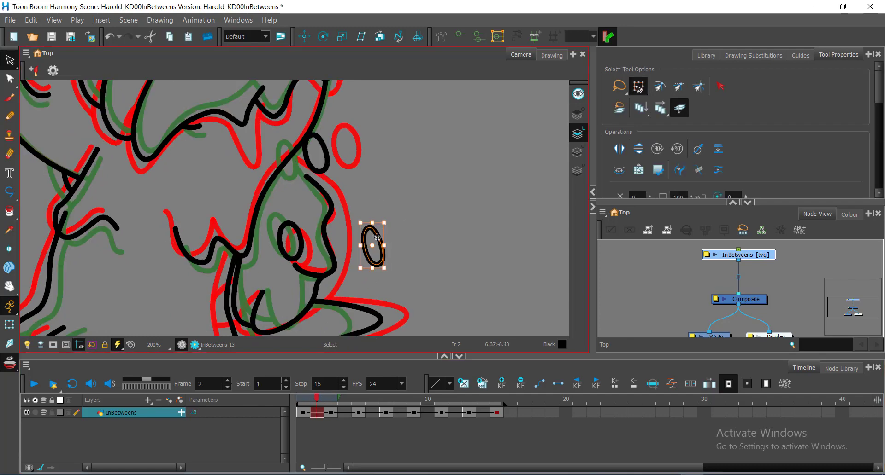
mouse_move(378, 240)
mouse_down()
mouse_move(364, 188)
mouse_move(375, 223)
mouse_up()
drag(363, 183, 361, 182)
click(393, 173)
key(ctrl+s)
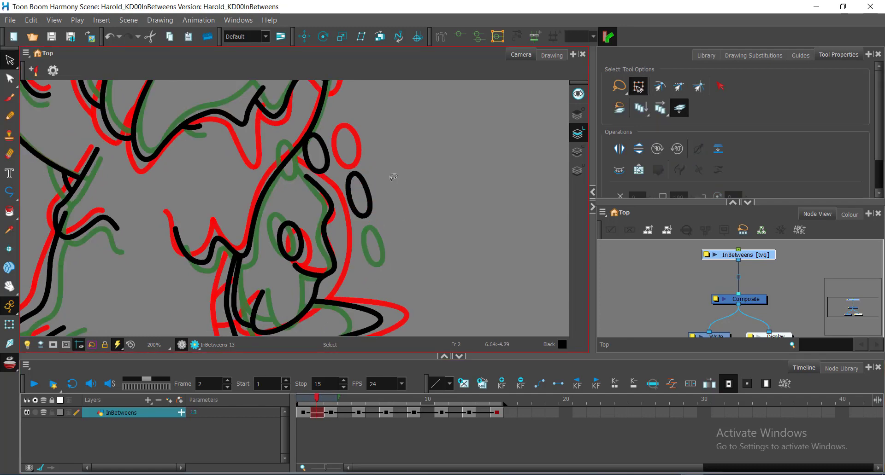
- Draw the rear leg's outer curve from the body outline down to the rear foot with the Polyline tool
scroll(348, 208, down, 1)
drag(346, 209, 392, 172)
scroll(379, 173, up, 1)
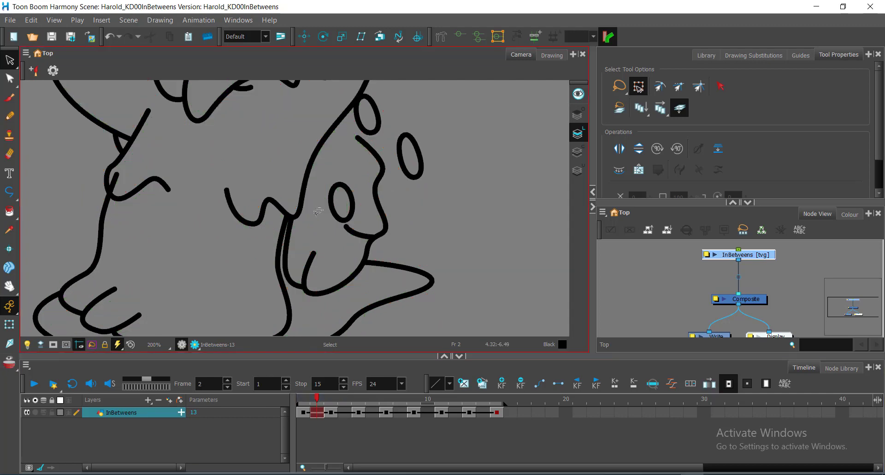
key(alt+z)
scroll(313, 148, up, 1)
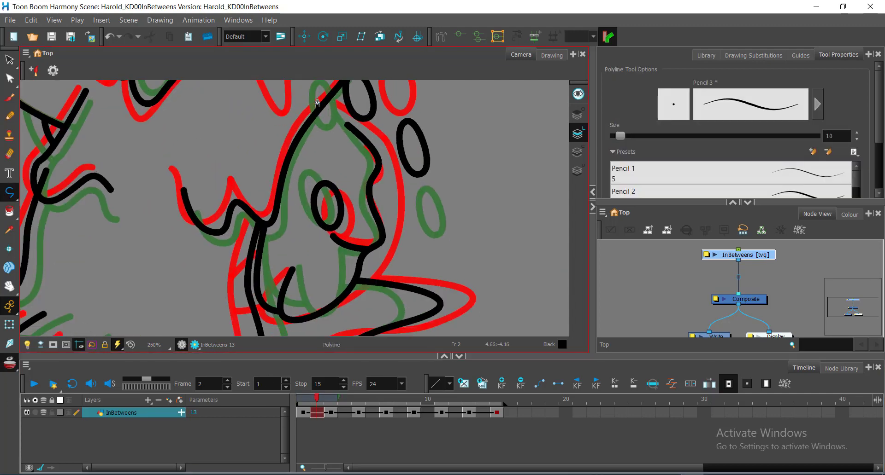
click(375, 141)
drag(384, 250, 395, 220)
drag(338, 280, 235, 334)
mouse_move(413, 126)
mouse_down()
mouse_move(365, 198)
mouse_move(338, 180)
mouse_move(354, 198)
mouse_up()
- Adjust the points and handles of the rear leg's outer curve so it runs between the key drawings
key(alt+q)
click(339, 182)
drag(357, 253, 354, 199)
drag(389, 245, 382, 244)
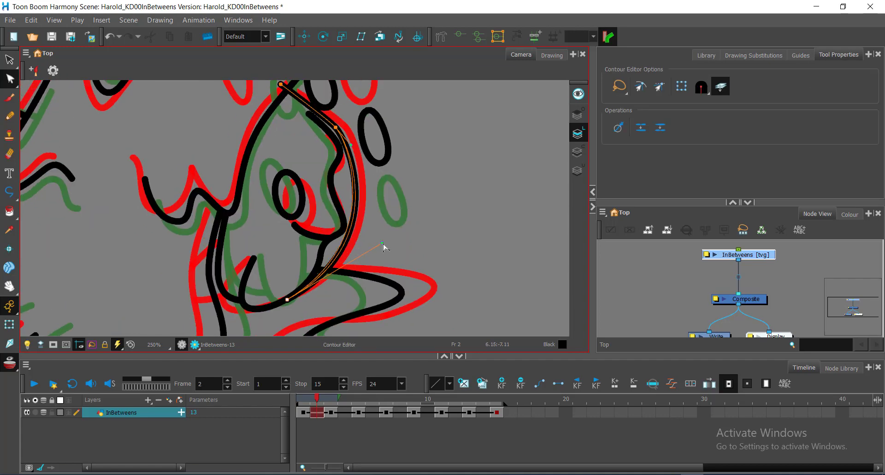
drag(292, 305, 308, 261)
mouse_move(345, 233)
mouse_down()
mouse_move(318, 247)
mouse_move(297, 184)
mouse_move(416, 243)
mouse_up()
click(318, 239)
- Trim the outer curve's overshoots, extend the wavy edge's upper end to the body outline, and save the scene
key(alt+t)
scroll(296, 184, down, 2)
scroll(445, 115, up, 4)
mouse_move(445, 114)
mouse_down()
mouse_move(391, 182)
mouse_move(390, 168)
mouse_up()
key(alt+t)
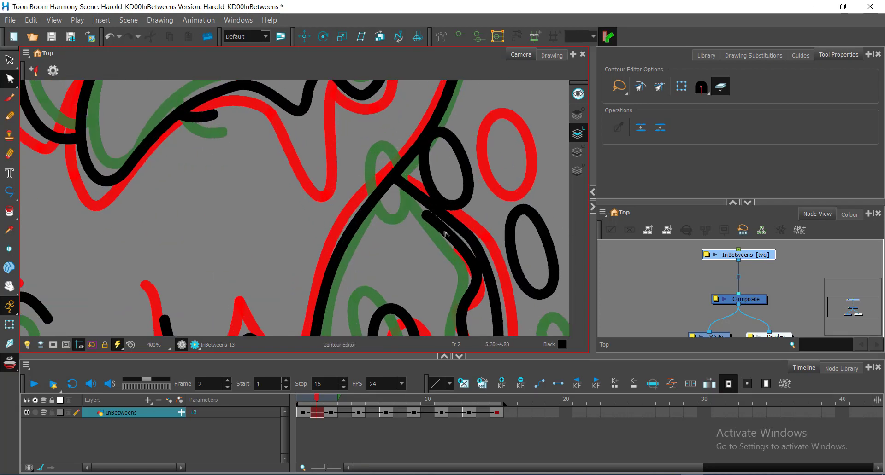
click(444, 234)
mouse_move(427, 215)
mouse_down()
mouse_move(377, 163)
mouse_move(388, 161)
mouse_up()
key(alt+t)
key(ctrl+s)
- Examine the whole frame 2 in-between against the onion-skinned key drawings
scroll(402, 207, down, 4)
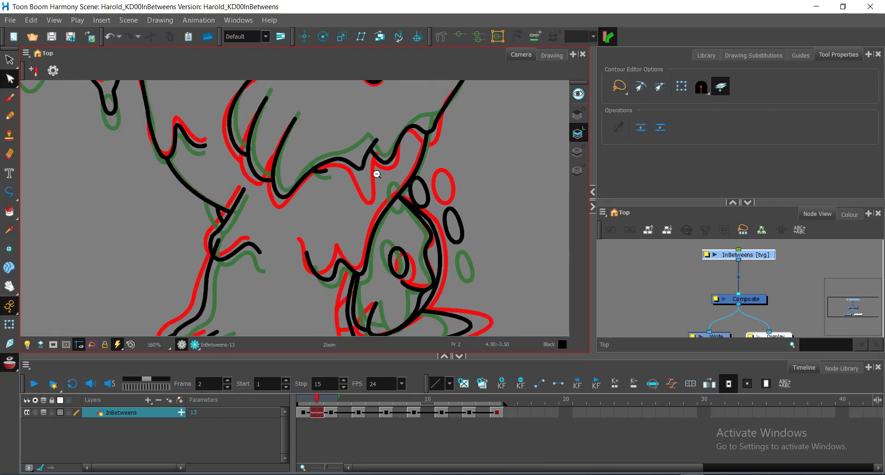
scroll(377, 175, down, 1)
drag(252, 186, 338, 241)
scroll(308, 203, down, 2)
drag(465, 122, 349, 196)
scroll(364, 200, down, 1)
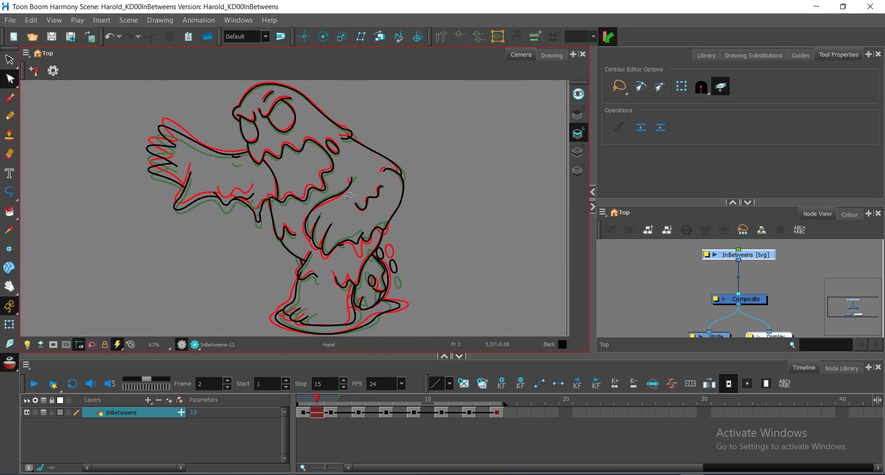
- Turn off Onion Skin, set the playback stop frame to 3, and play the animation from frame 1
scroll(349, 197, down, 1)
scroll(341, 217, up, 1)
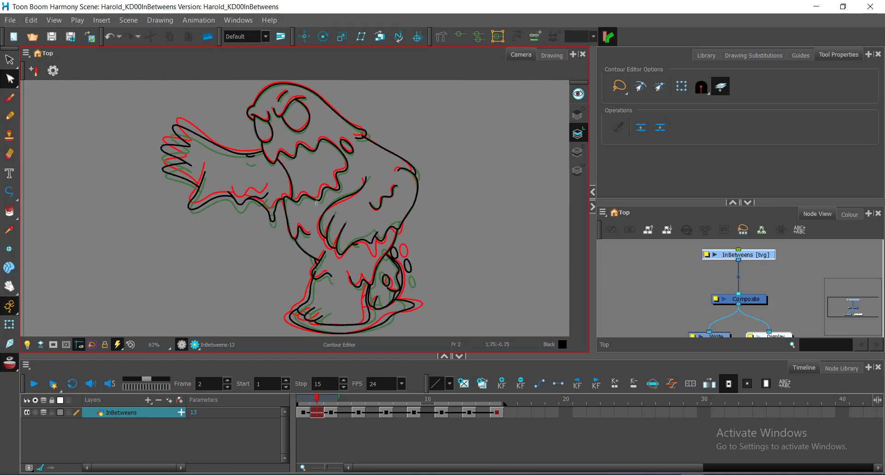
click(8, 366)
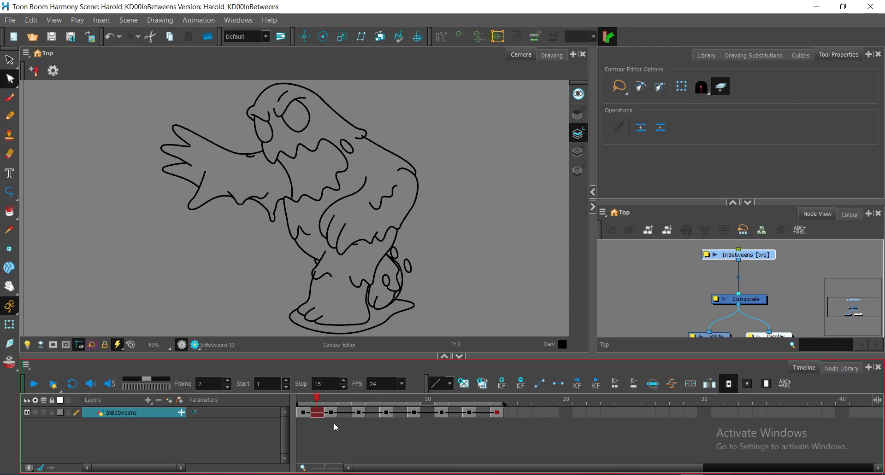
click(302, 400)
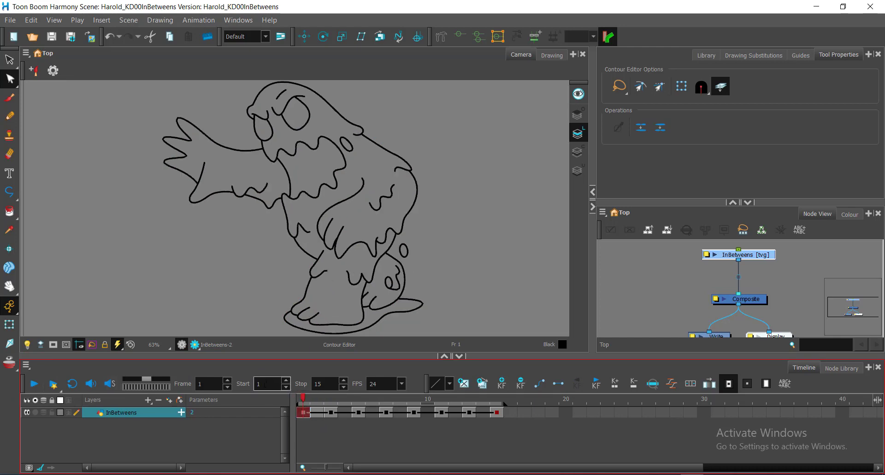
double_click(326, 384)
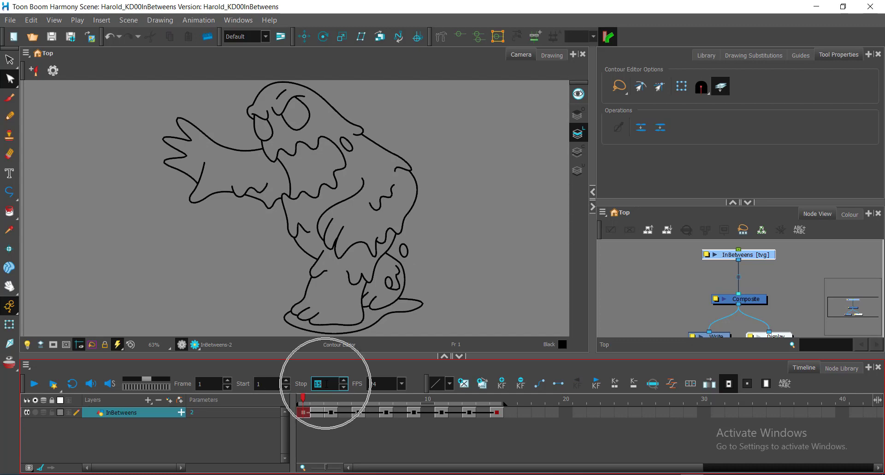
text(3)
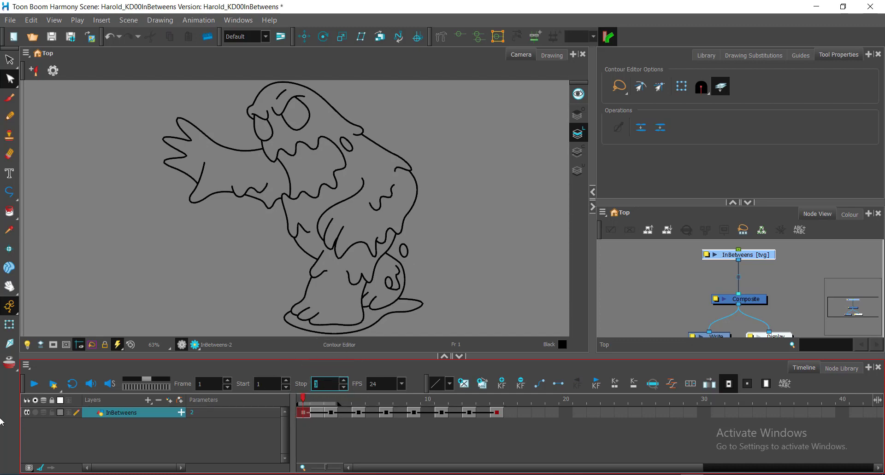
key(Return)
click(33, 384)
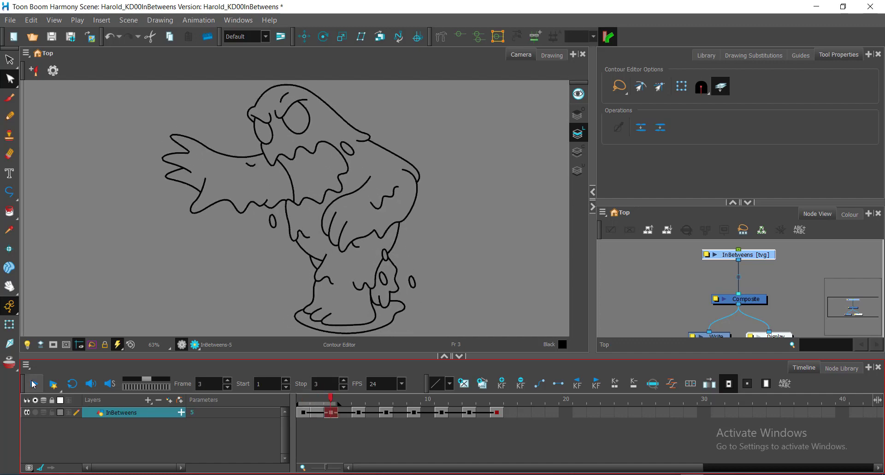
click(33, 385)
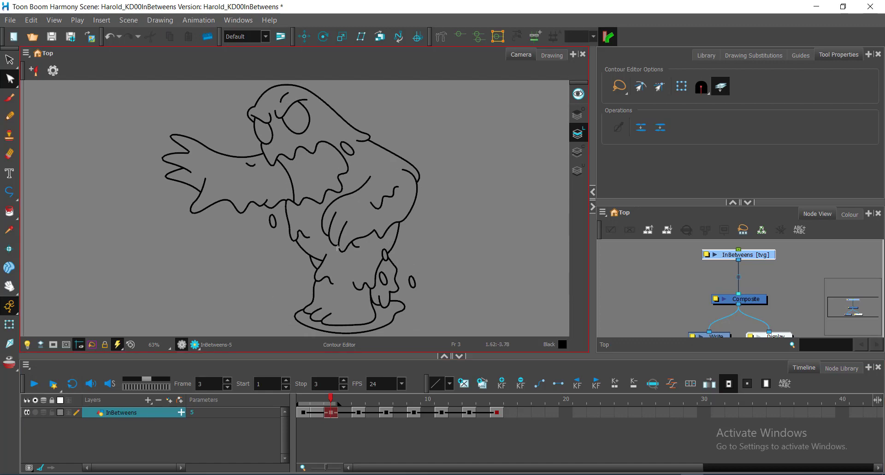
- Play the three frames with the monster's legs in close-up, and scrub back to frame 2
scroll(386, 277, up, 3)
drag(389, 244, 389, 159)
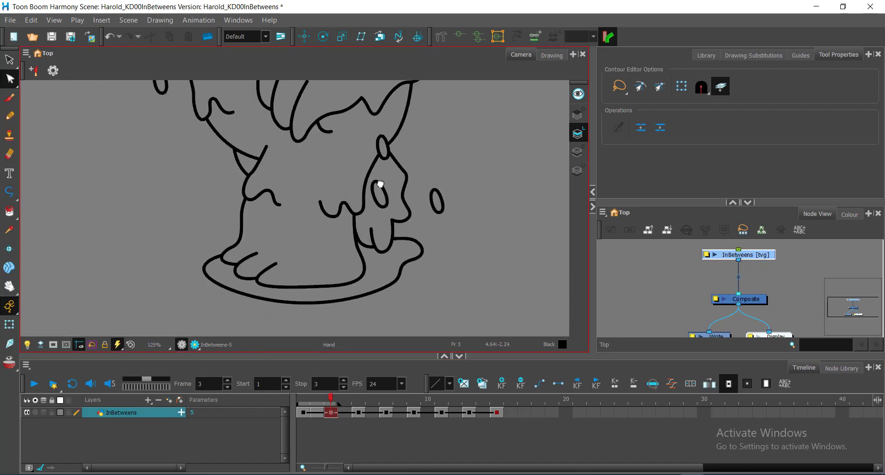
click(29, 386)
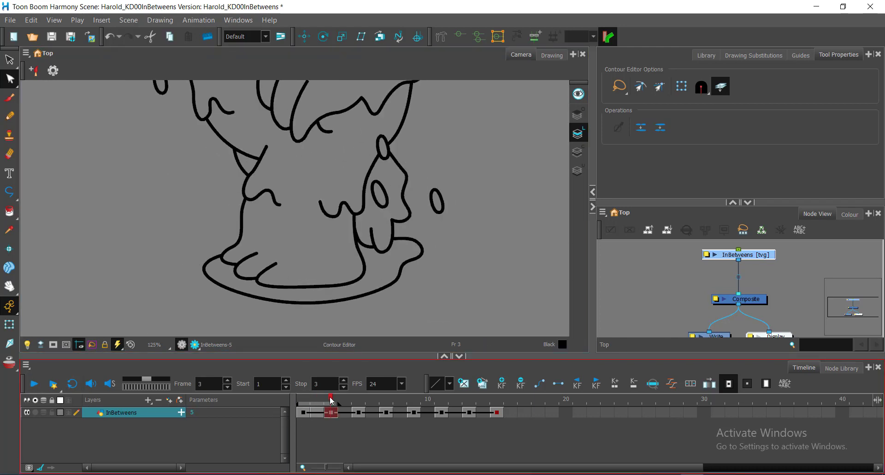
mouse_move(330, 401)
mouse_down()
mouse_move(294, 402)
mouse_move(337, 398)
mouse_move(306, 399)
mouse_move(331, 400)
mouse_move(307, 399)
mouse_move(321, 400)
mouse_up()
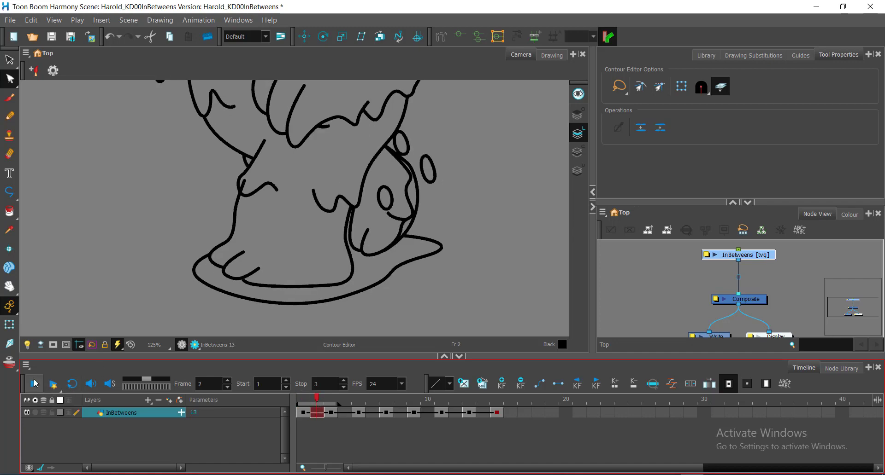
- Turn Onion Skin back on and move the middle point of the rear foot's inner curve against the front leg's back line
click(9, 363)
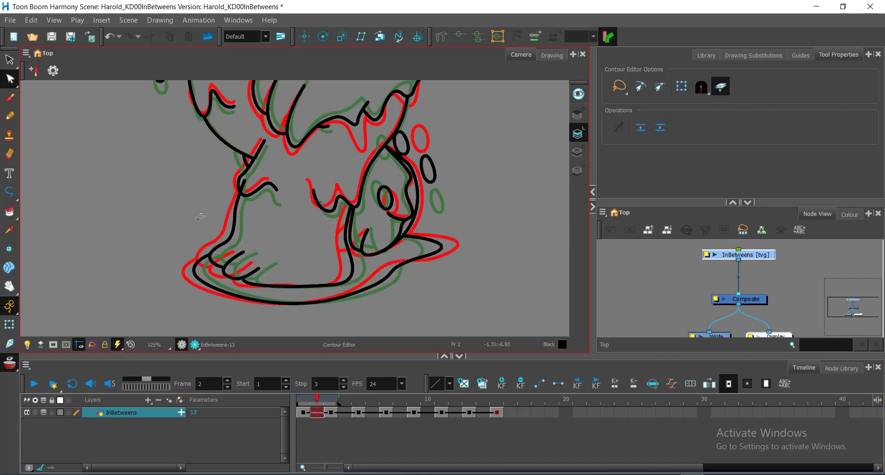
key(ctrl+space)
ctrl+click(357, 223)
ctrl+click(357, 223)
ctrl+click(357, 223)
ctrl+click(356, 223)
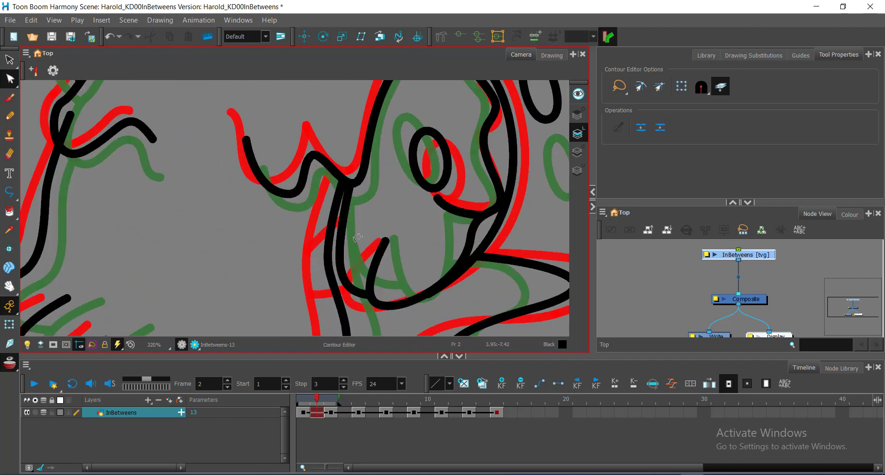
drag(354, 242, 389, 217)
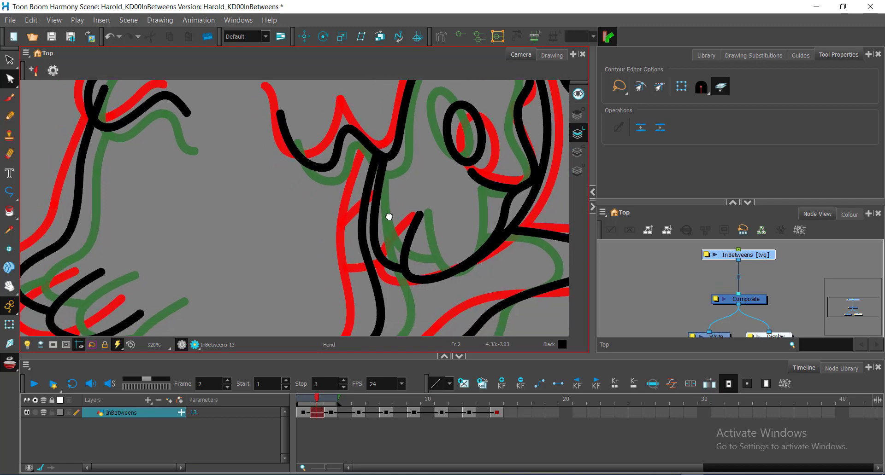
click(375, 237)
click(376, 244)
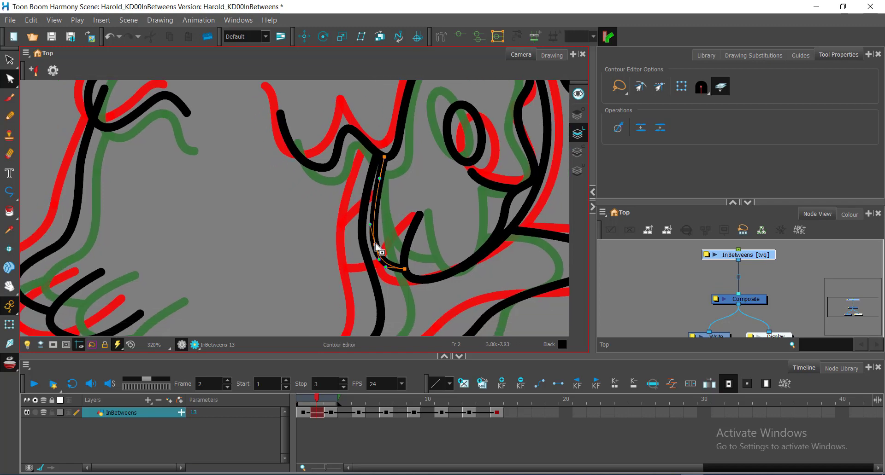
drag(375, 245, 362, 246)
- Adjust the upper handle of the rear foot's inner curve where it meets the wavy edge, and save the scene
click(385, 157)
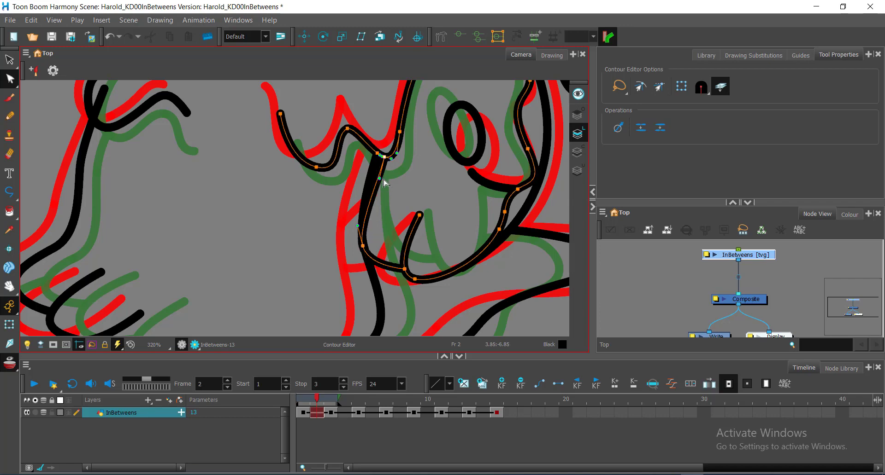
drag(379, 179, 386, 181)
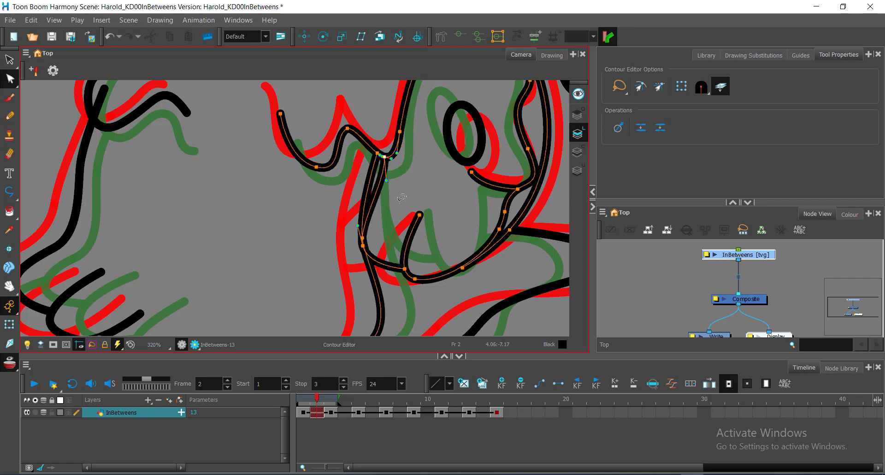
click(381, 249)
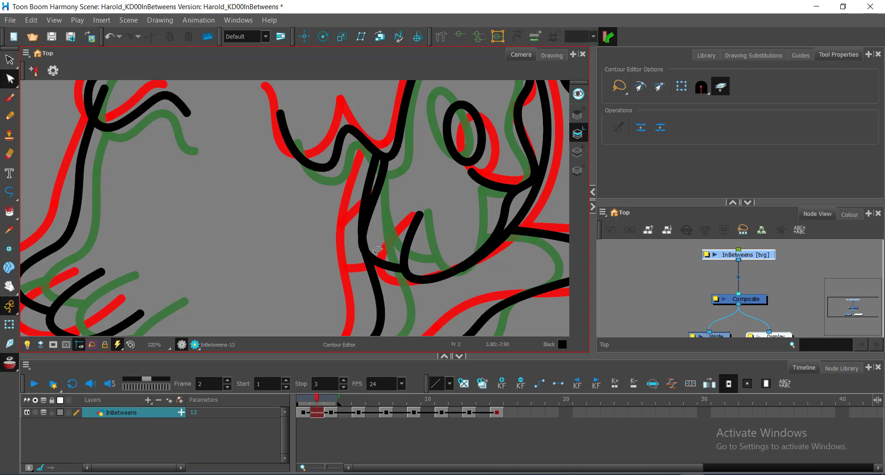
click(363, 250)
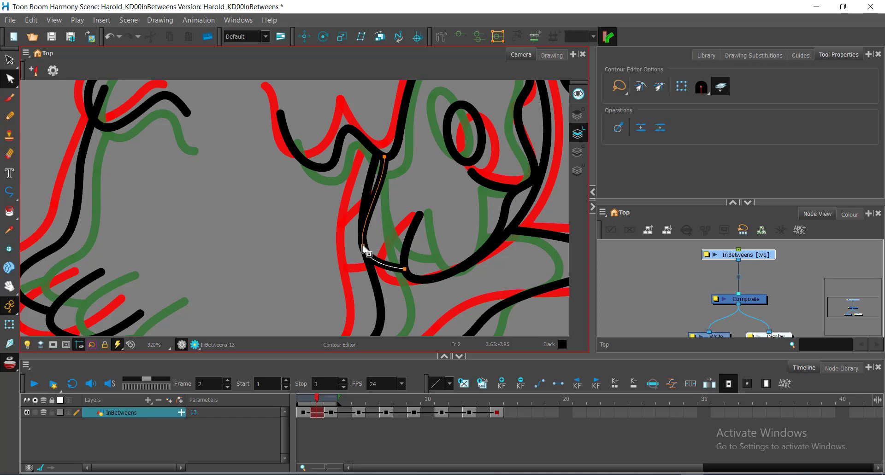
click(355, 251)
click(359, 235)
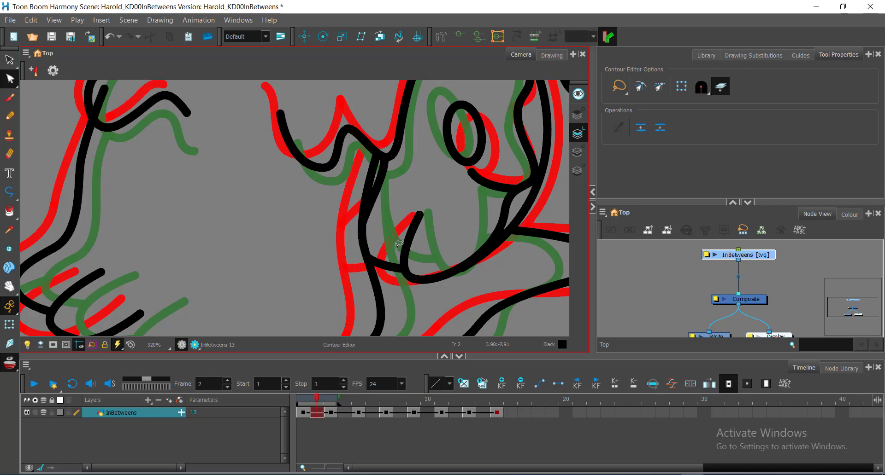
- Turn off Onion Skin and scrub around frame 2 to check the legs and feet against the neighbouring drawings
scroll(388, 209, down, 4)
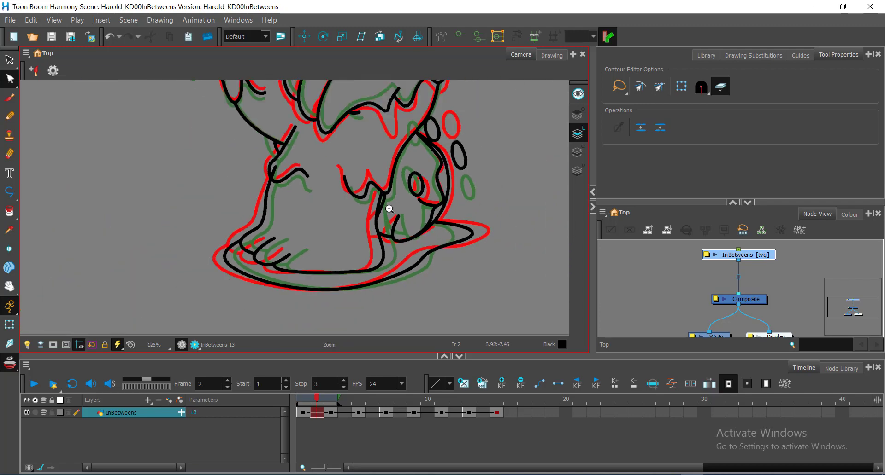
drag(389, 209, 370, 239)
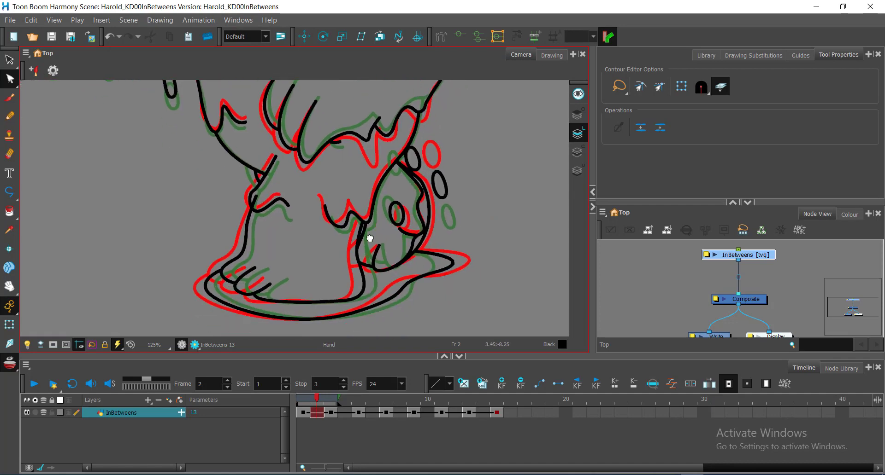
click(11, 367)
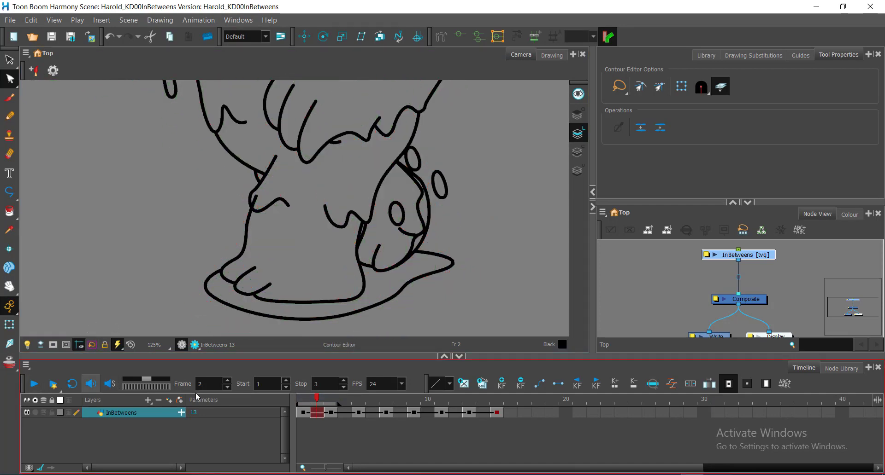
mouse_move(318, 402)
mouse_down()
mouse_move(346, 403)
mouse_move(293, 406)
mouse_move(331, 406)
mouse_move(303, 406)
mouse_move(330, 406)
mouse_move(318, 404)
mouse_up()
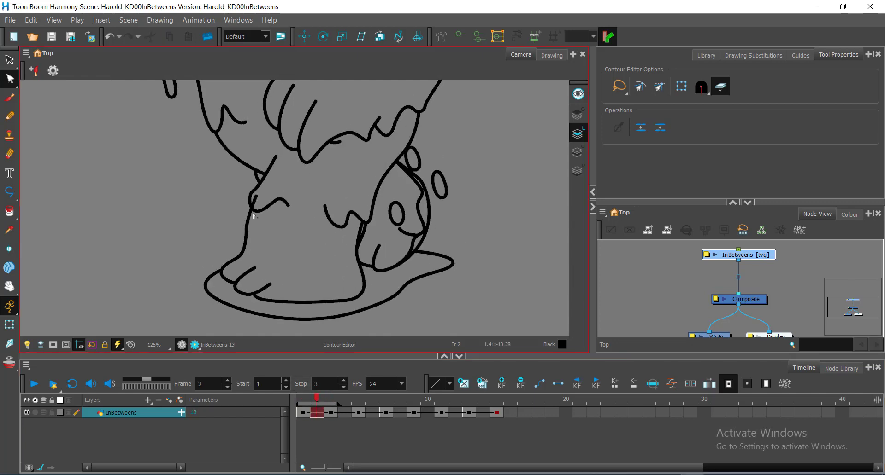
- Trim the line overshoot at the front leg's knee with the Cutter tool and save the scene
key(t)
drag(233, 184, 226, 178)
drag(378, 217, 334, 242)
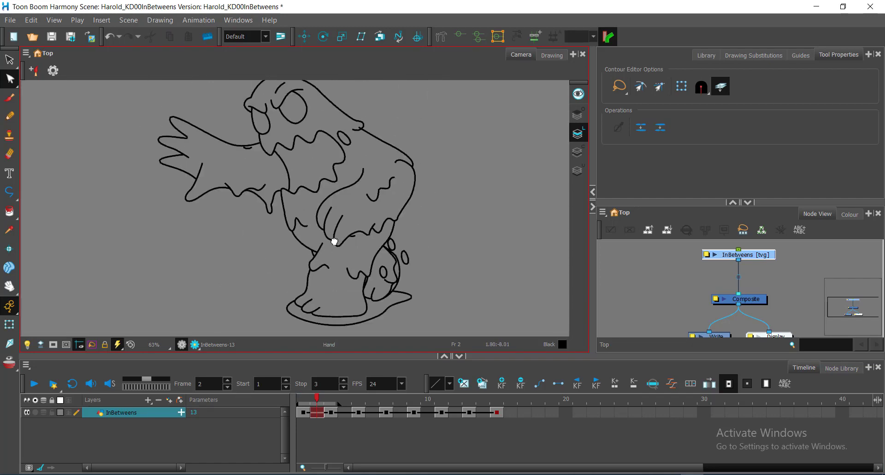
click(289, 190)
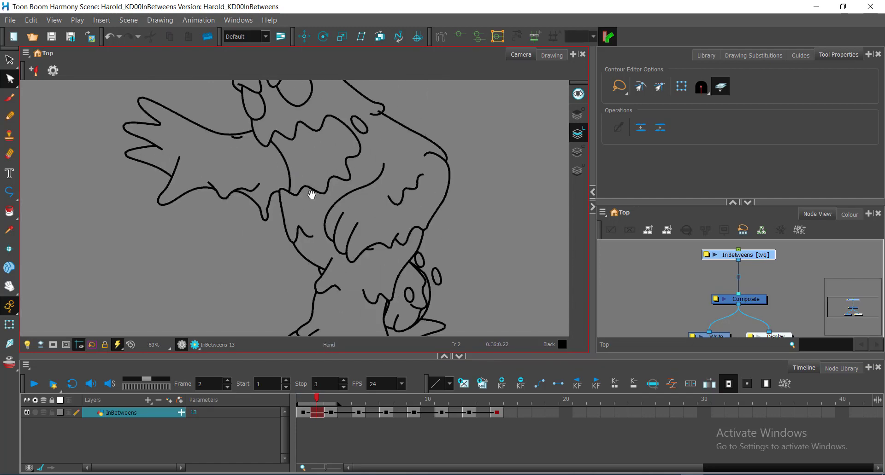
- Cut off the back line's overshoot inside the small bump behind the head with the Cutter tool
drag(311, 194, 289, 232)
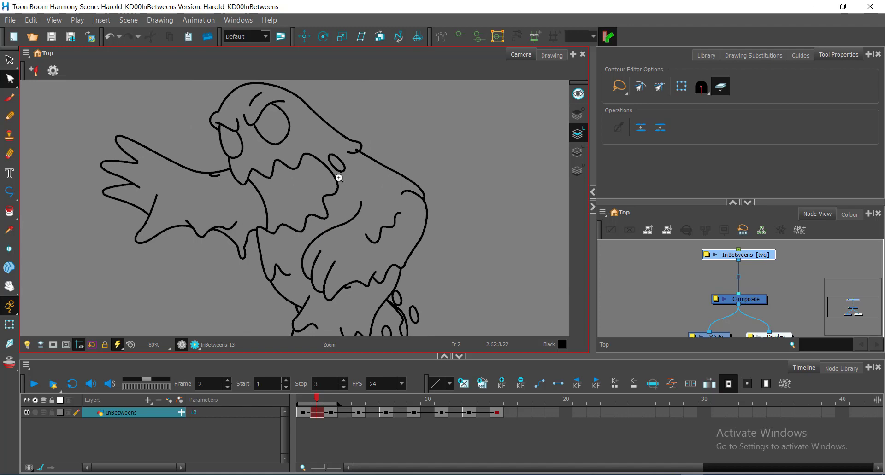
scroll(339, 177, up, 6)
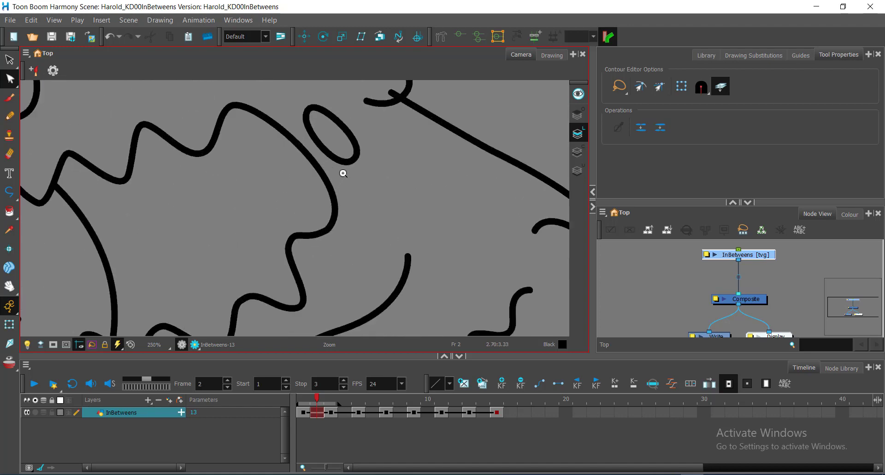
drag(391, 137, 336, 227)
key(t)
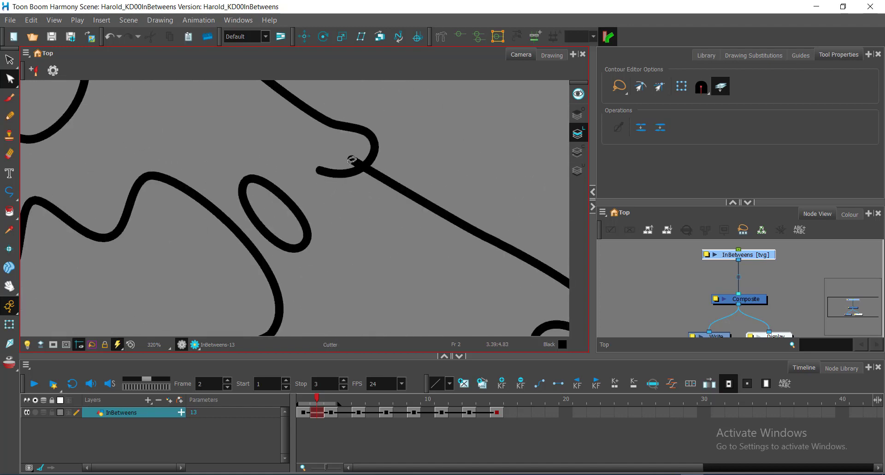
click(351, 160)
scroll(379, 226, down, 8)
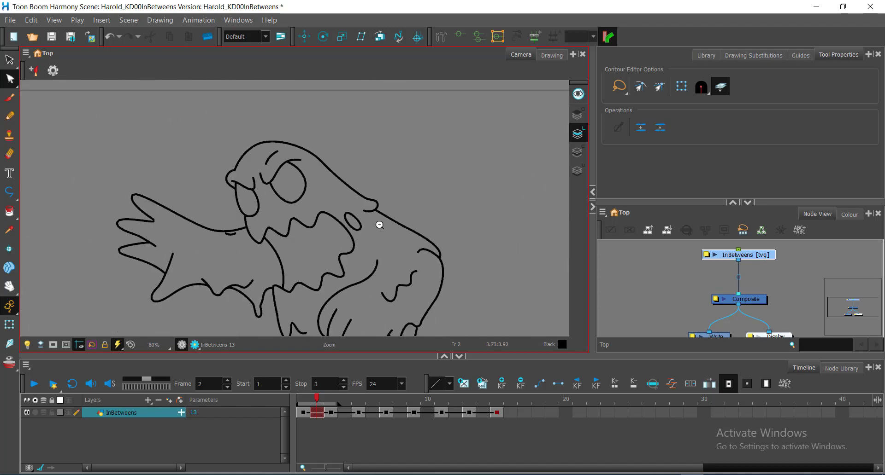
scroll(350, 202, up, 3)
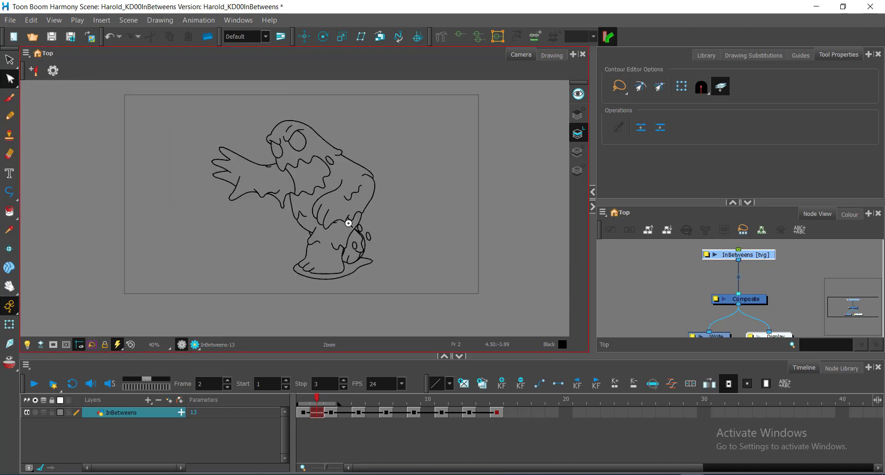
- Play frames 1 to 3 with the whole monster in view, and scrub around frame 2 to check the in-between
mouse_move(342, 208)
mouse_down()
mouse_move(333, 237)
mouse_move(335, 222)
mouse_up()
click(36, 383)
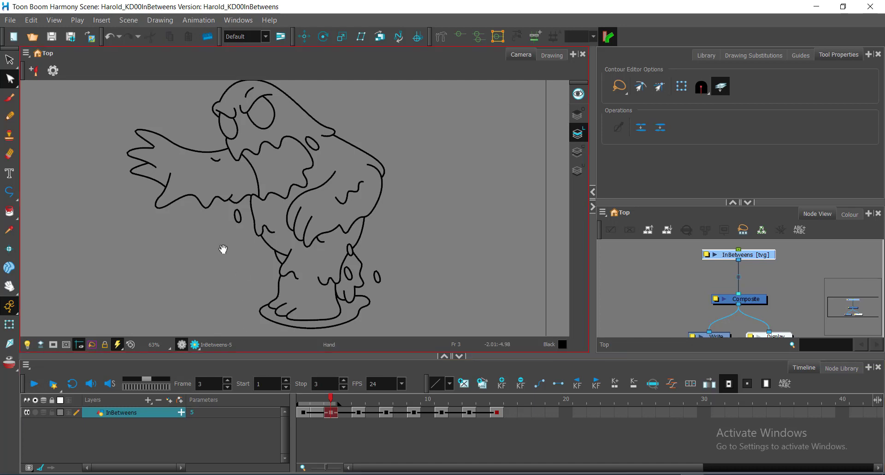
drag(223, 251, 234, 254)
click(316, 399)
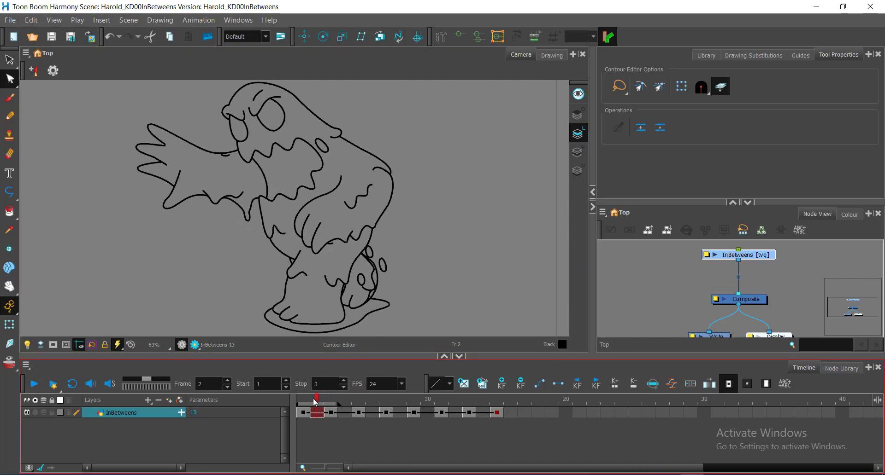
mouse_move(311, 403)
mouse_down()
mouse_move(332, 406)
mouse_move(297, 409)
mouse_move(316, 409)
mouse_up()
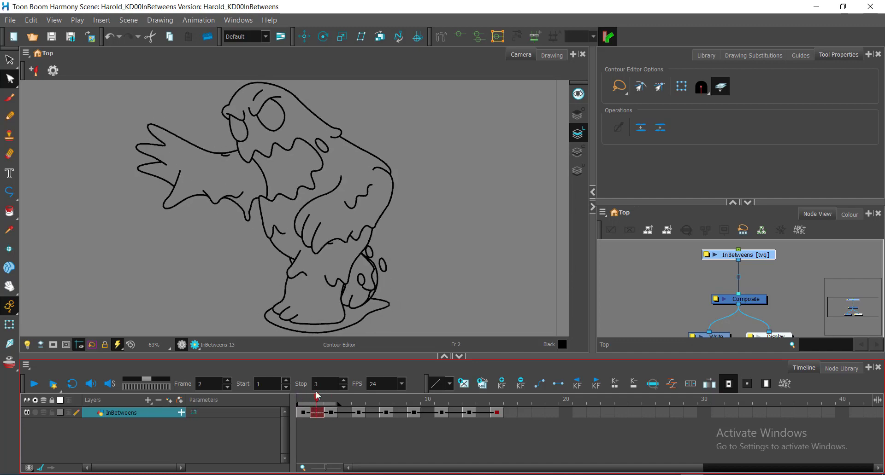